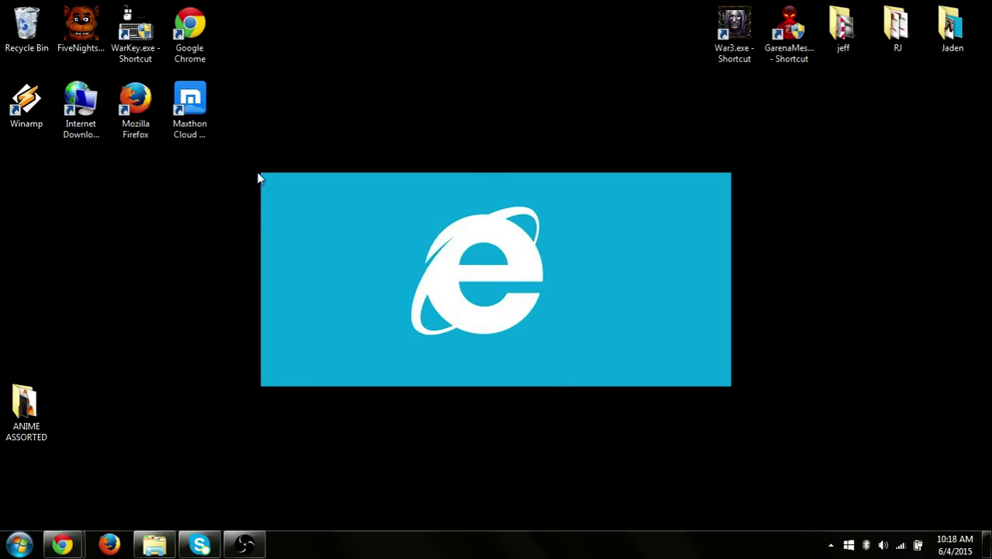
- Switch to the Chrome window showing the Minecraft Forum thread about the Blender player model
drag(261, 173, 730, 376)
mouse_move(62, 544)
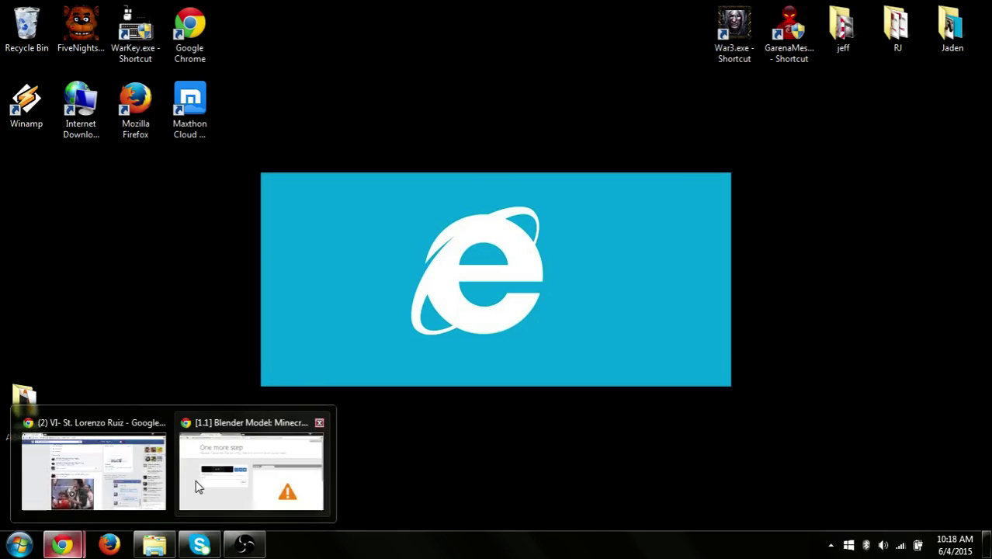
click(243, 489)
scroll(258, 379, down, 3)
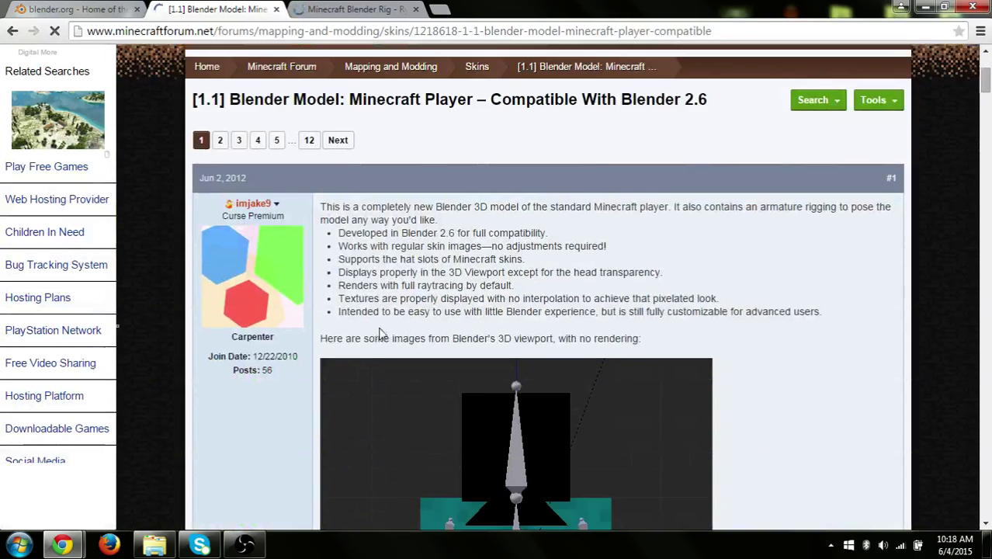
scroll(258, 379, up, 3)
- Look over the blender.org home page, including its Blender 2.74 download banner and news sections
click(124, 10)
scroll(376, 223, up, 2)
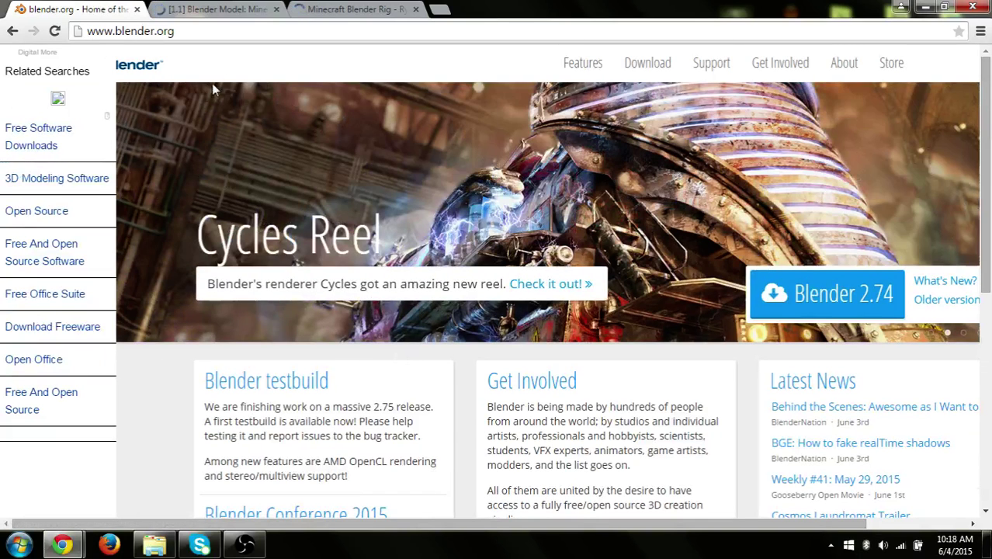
scroll(466, 233, down, 6)
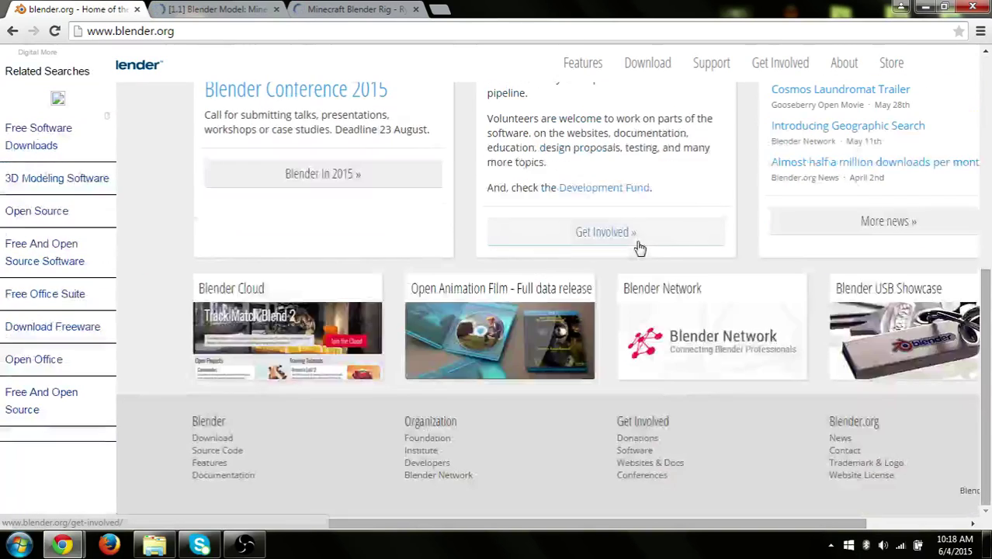
scroll(543, 295, up, 2)
scroll(499, 324, up, 3)
scroll(108, 281, down, 1)
scroll(67, 144, up, 2)
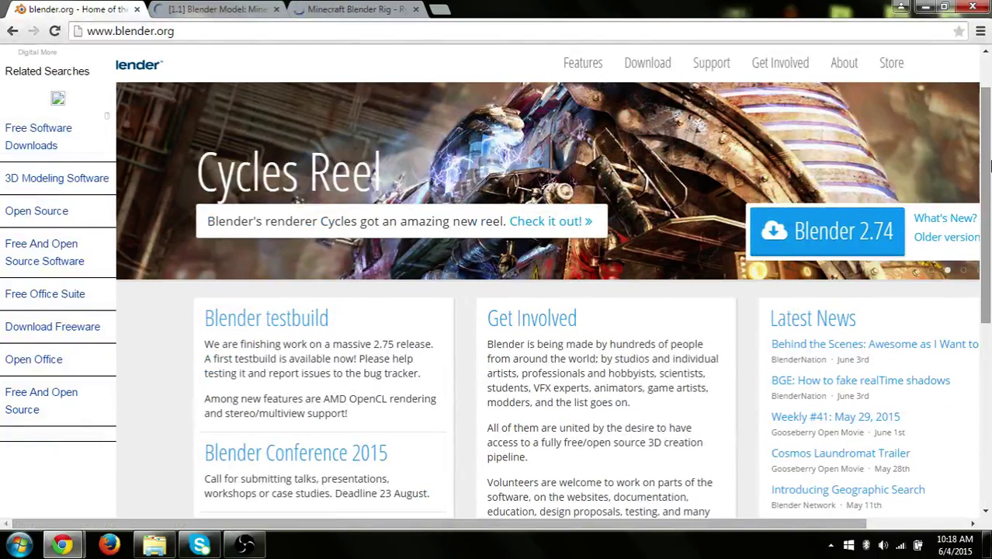
drag(990, 172, 990, 241)
drag(860, 524, 894, 504)
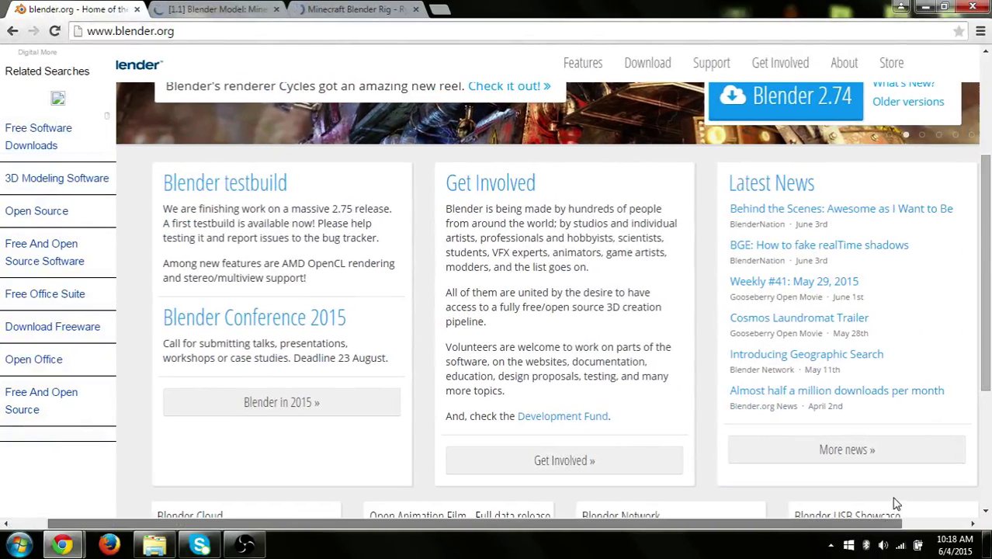
scroll(720, 365, down, 3)
scroll(543, 295, up, 5)
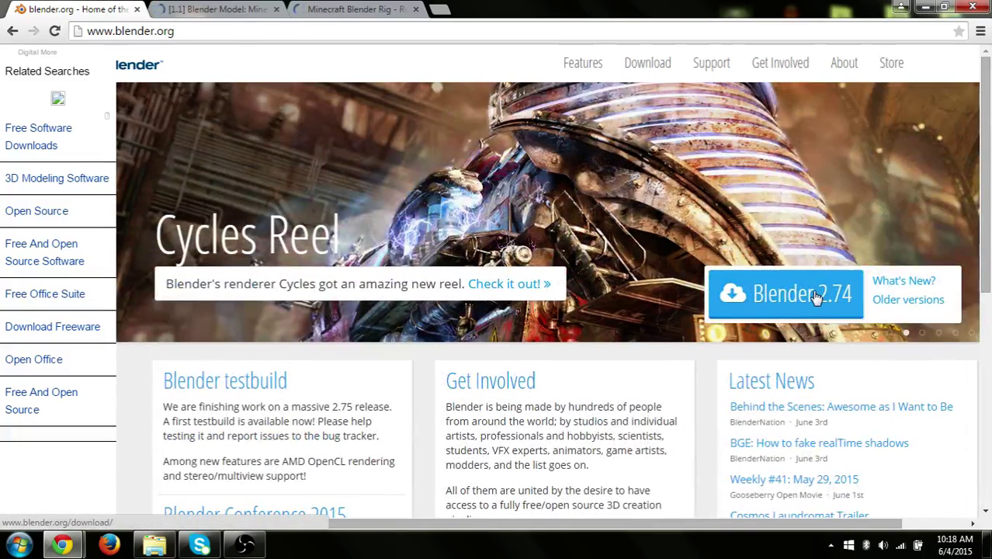
- Open the Blender download page and look at the Windows installer and .ZIP options
click(641, 66)
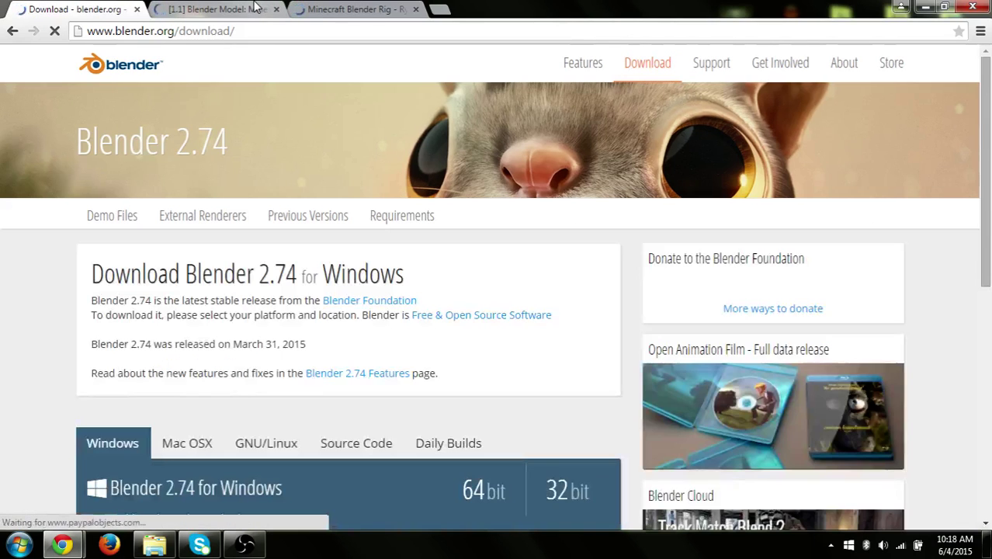
scroll(483, 192, down, 3)
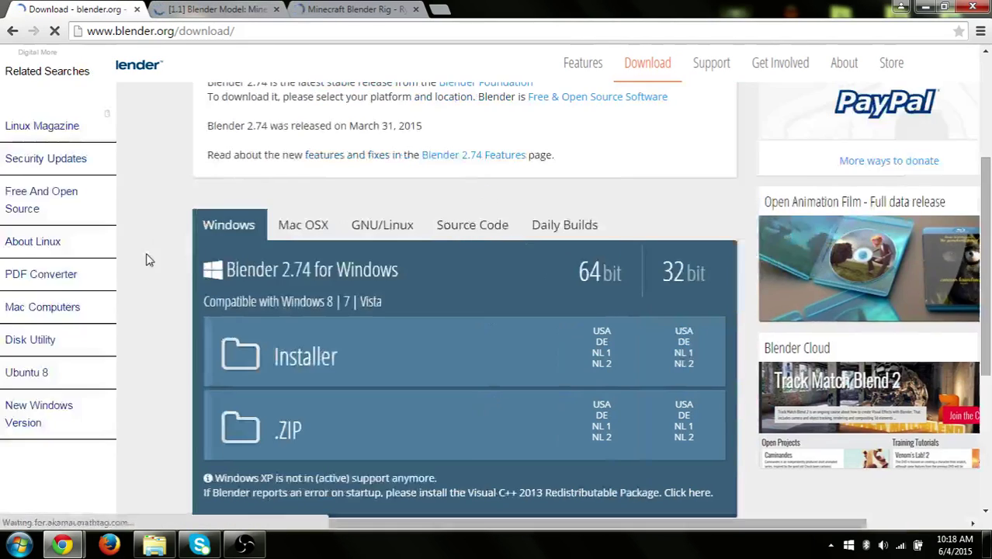
scroll(578, 304, down, 1)
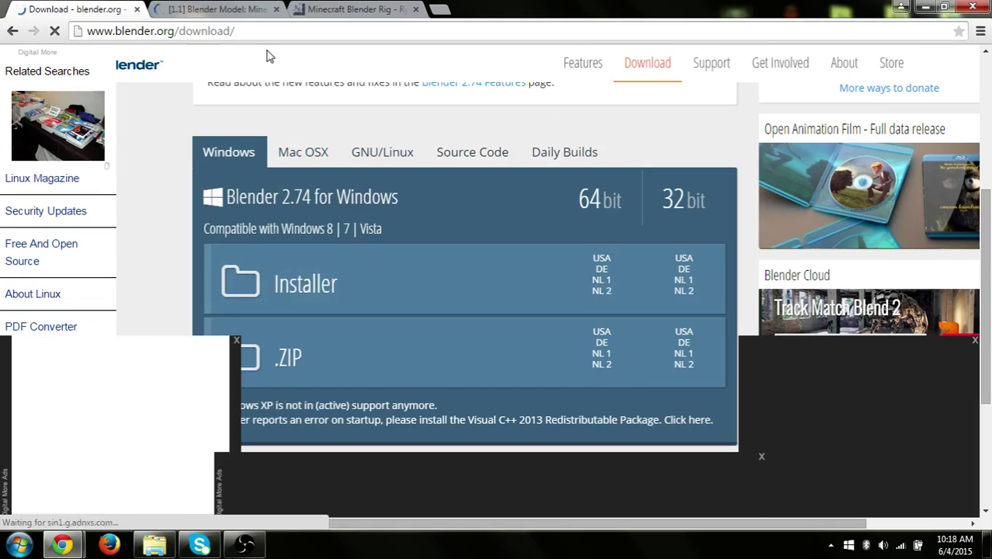
- Close the Blender download page and examine the Minecraft player model's description and sample renders in the forum thread
click(138, 11)
click(110, 8)
scroll(439, 219, down, 1)
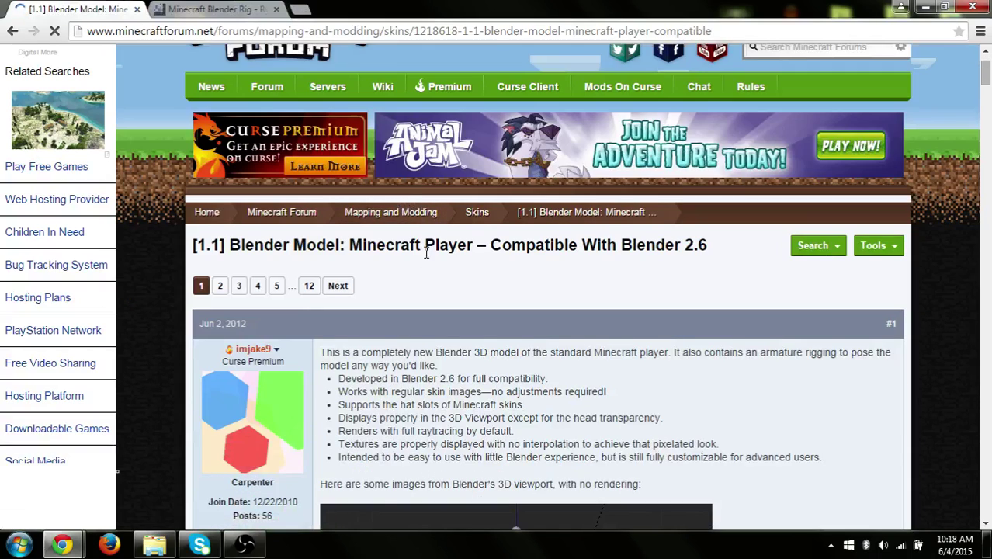
scroll(421, 272, down, 3)
scroll(450, 311, up, 3)
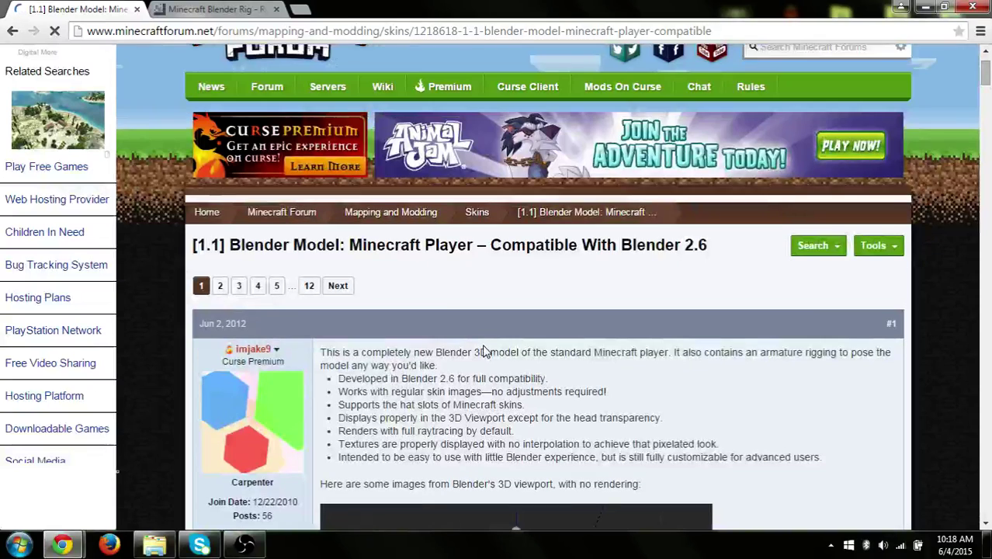
scroll(482, 351, down, 15)
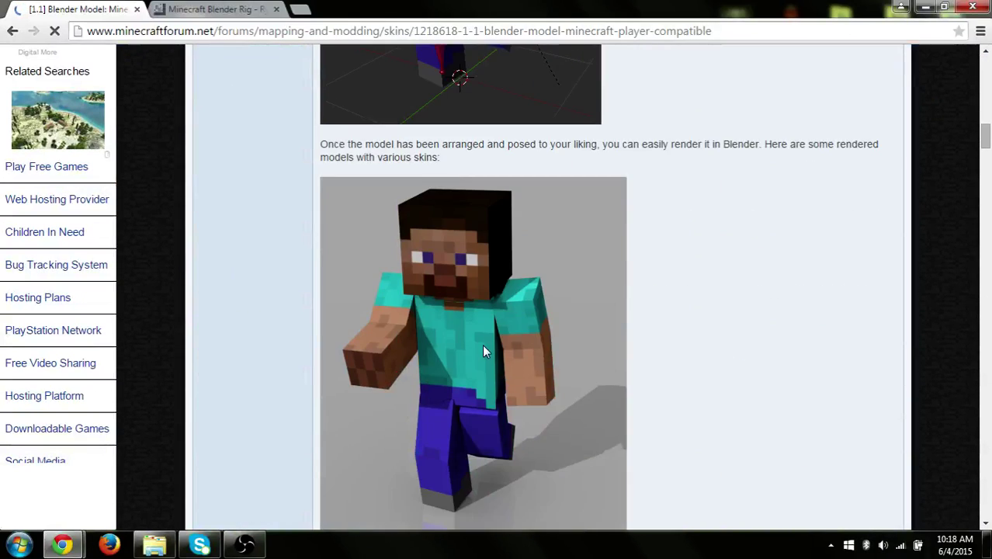
scroll(482, 351, up, 1)
scroll(461, 302, down, 9)
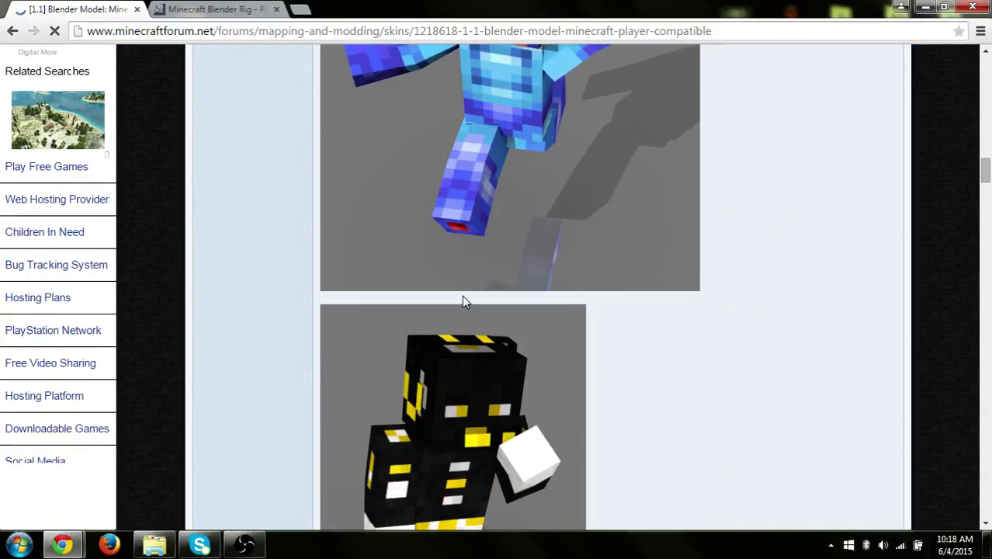
scroll(462, 301, down, 10)
scroll(462, 301, up, 9)
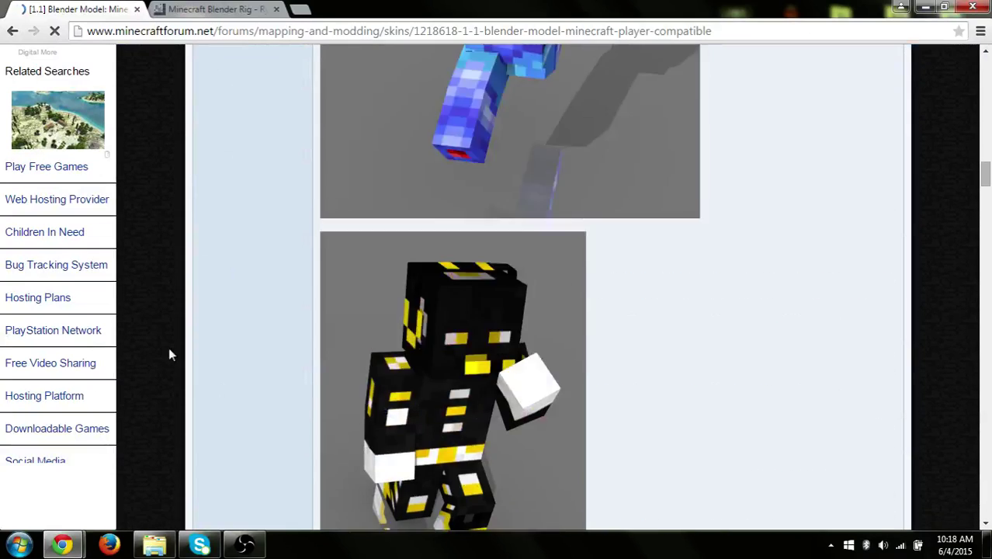
scroll(252, 157, up, 15)
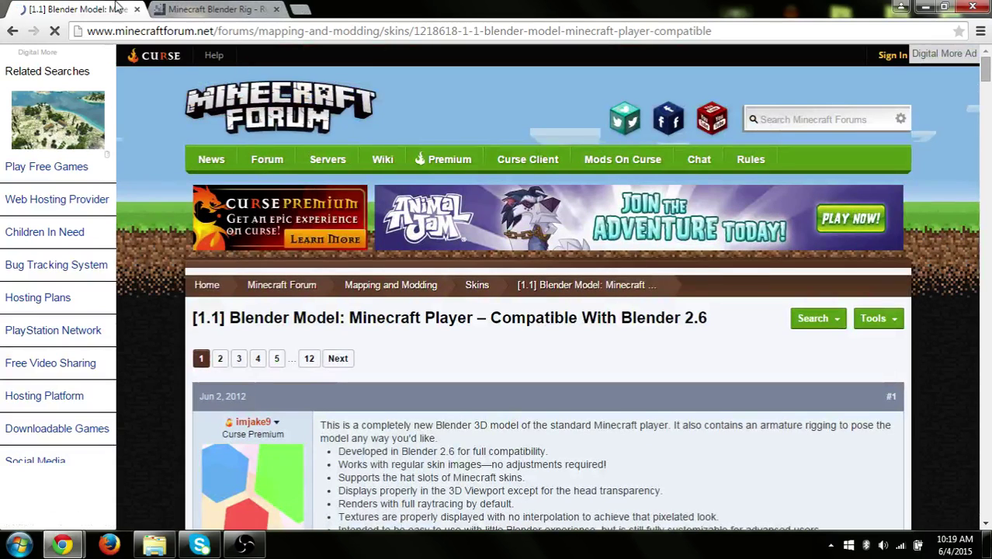
- Close the forum thread and examine the download options and package contents on the Minecraft Blender Rig page
click(138, 10)
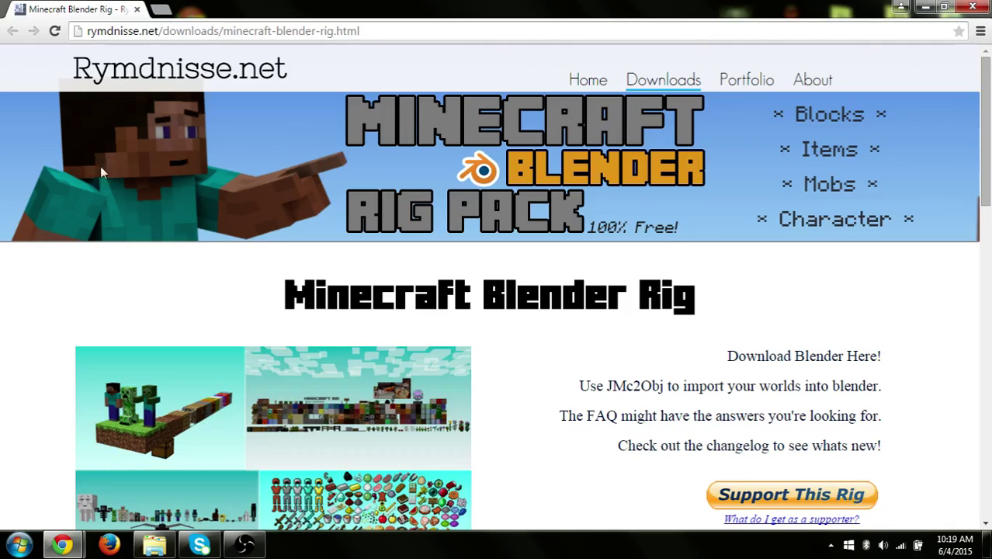
scroll(44, 254, down, 1)
scroll(44, 255, down, 5)
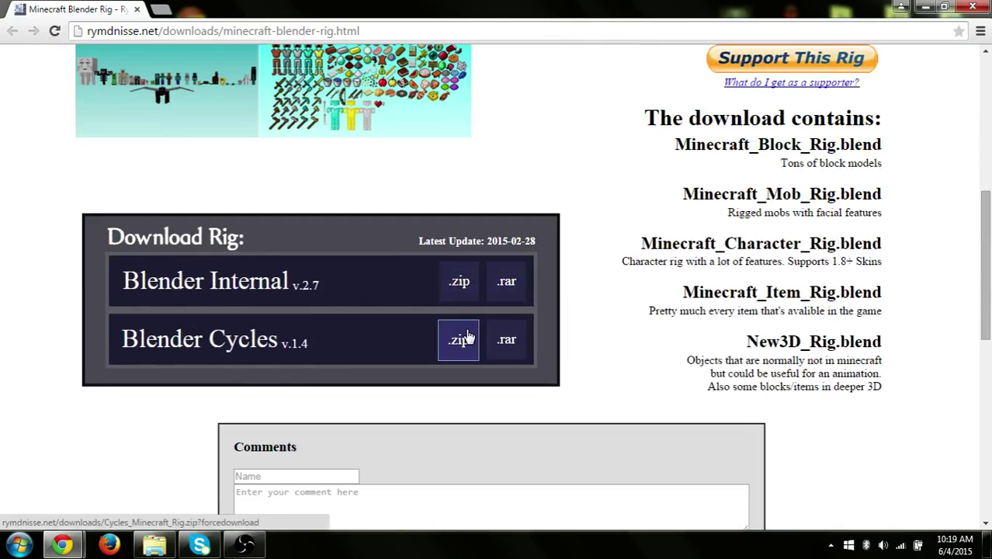
scroll(680, 268, down, 3)
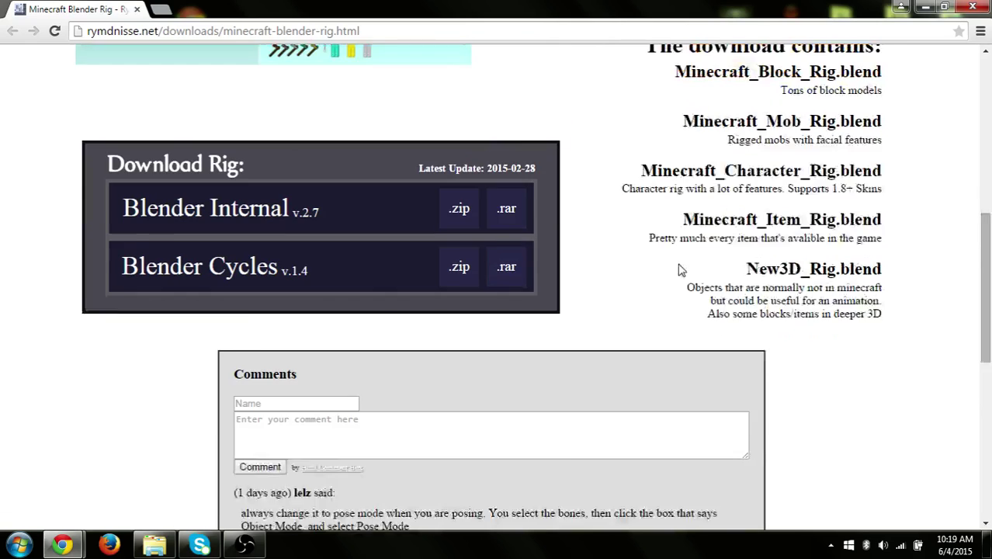
- Minimize the browser and open MinecraftPlayer.blend from the Jaden folder in Blender
click(925, 7)
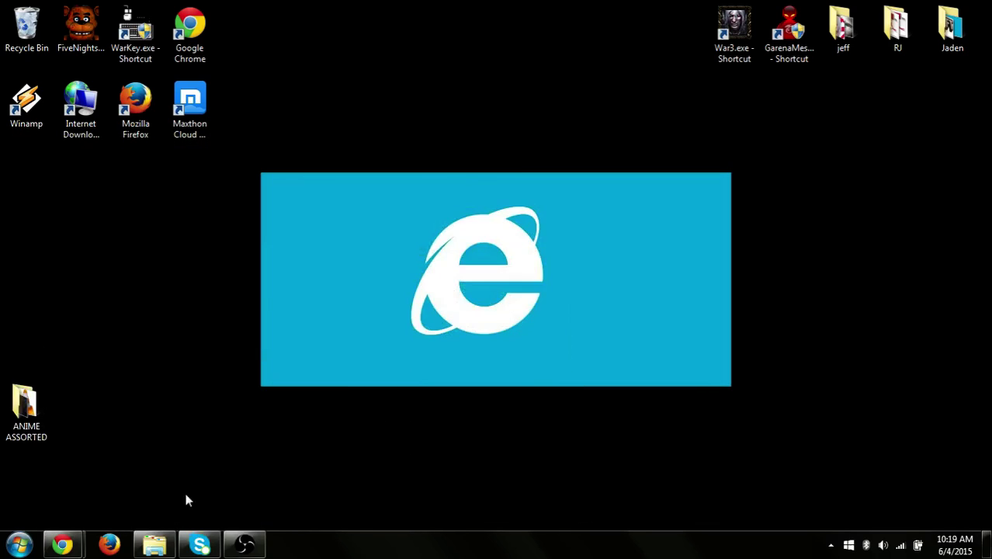
click(155, 545)
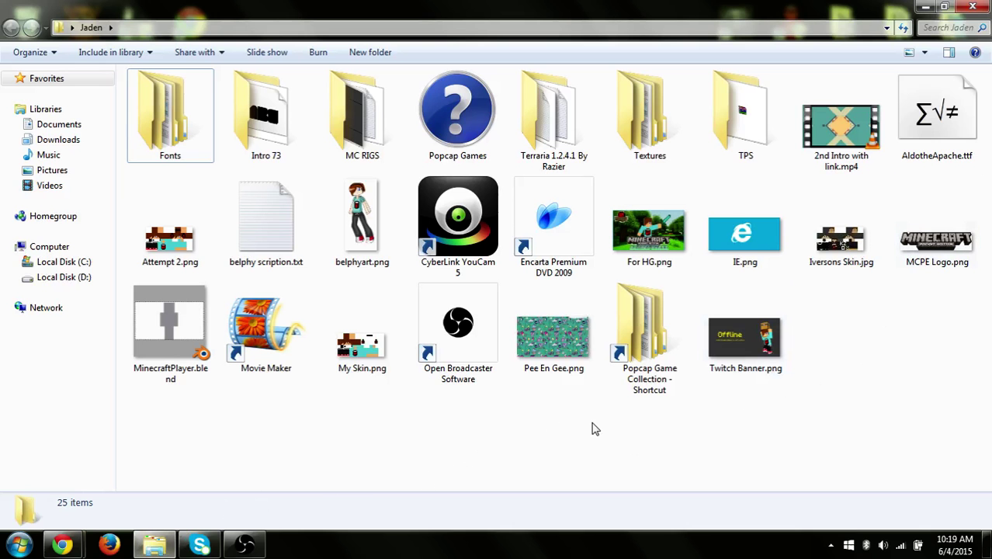
click(183, 333)
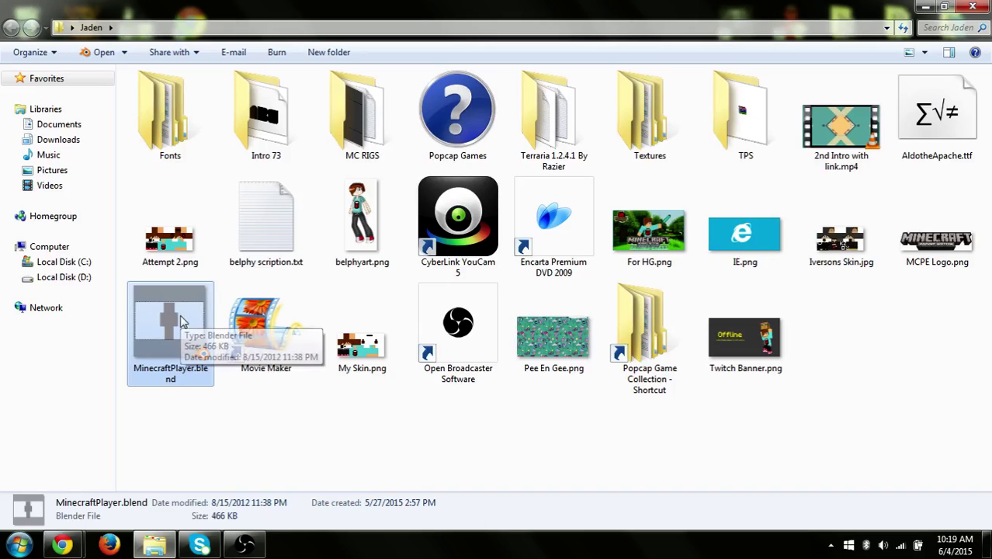
double_click(183, 321)
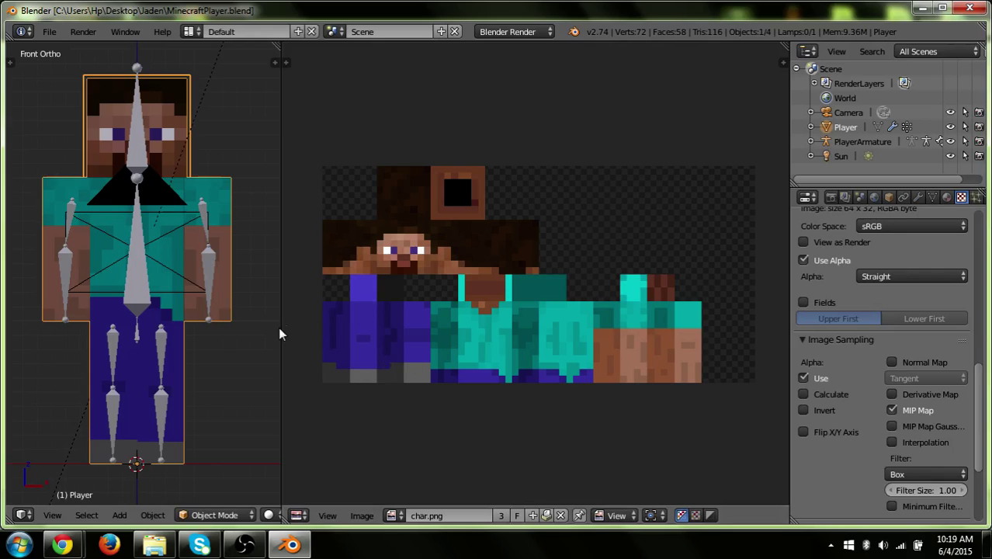
- Widen the 3D view across the image editor and inspect the Minecraft player model from the front and at an angle
click(274, 327)
drag(279, 328, 768, 373)
scroll(569, 253, down, 5)
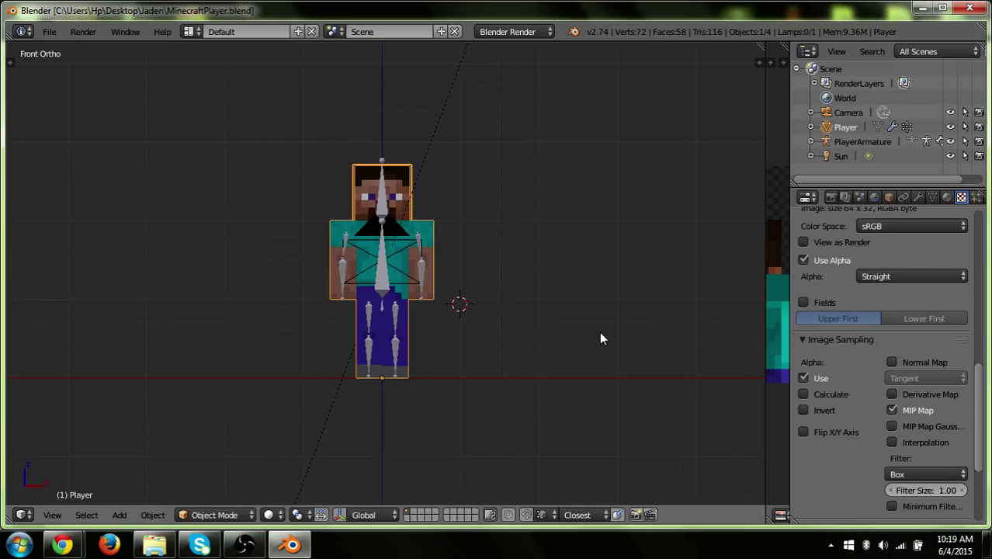
scroll(600, 339, down, 7)
scroll(600, 338, up, 10)
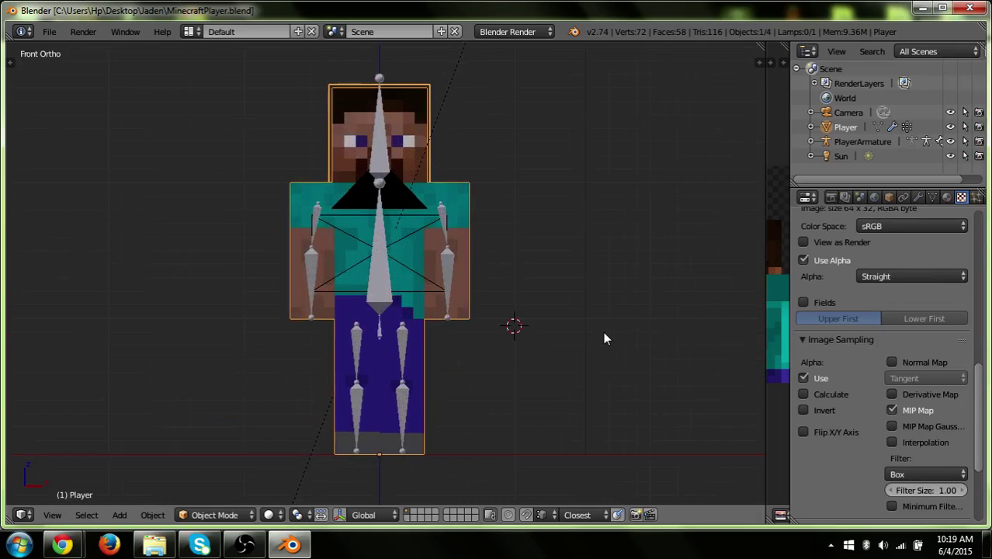
scroll(605, 339, down, 4)
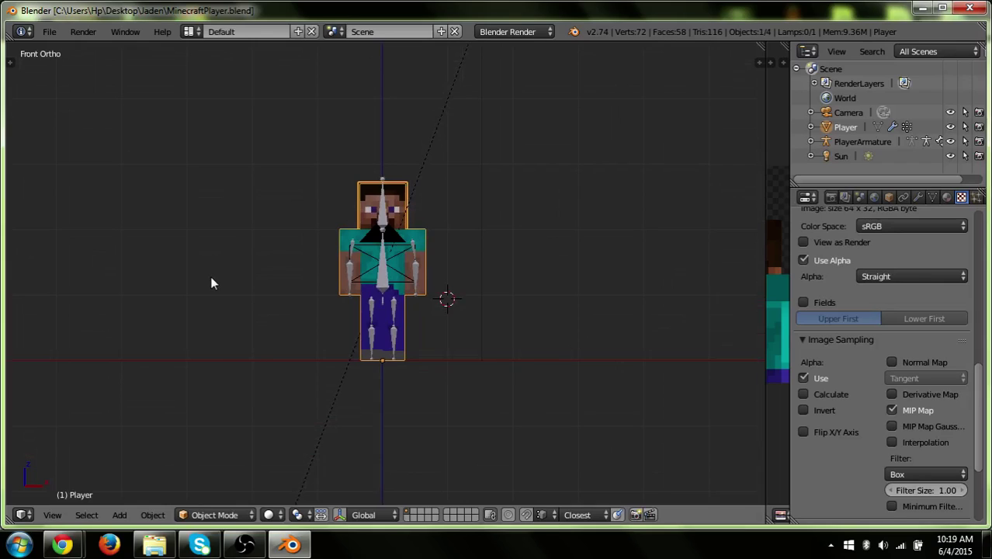
middle_drag(211, 283, 150, 311)
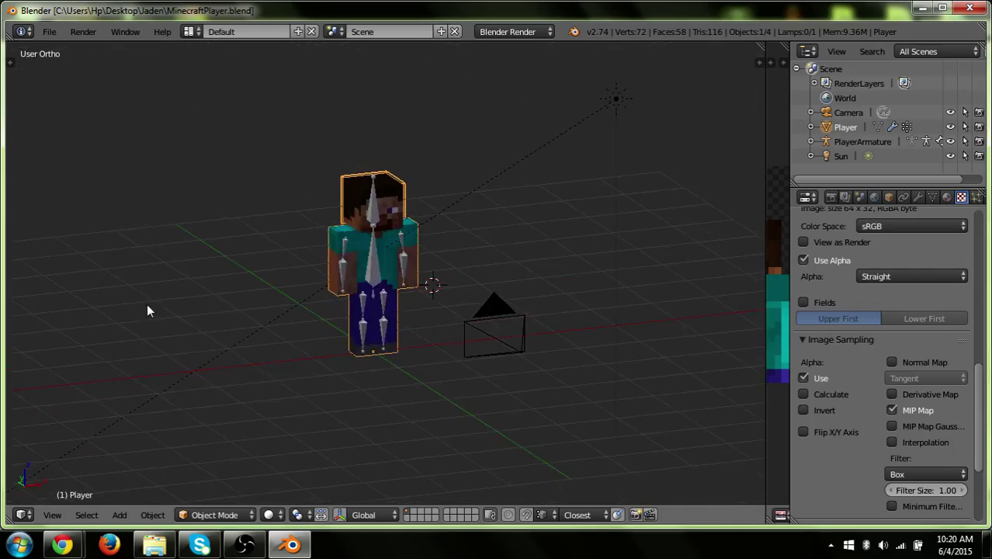
middle_drag(481, 262, 657, 269)
scroll(657, 269, up, 5)
scroll(657, 269, down, 4)
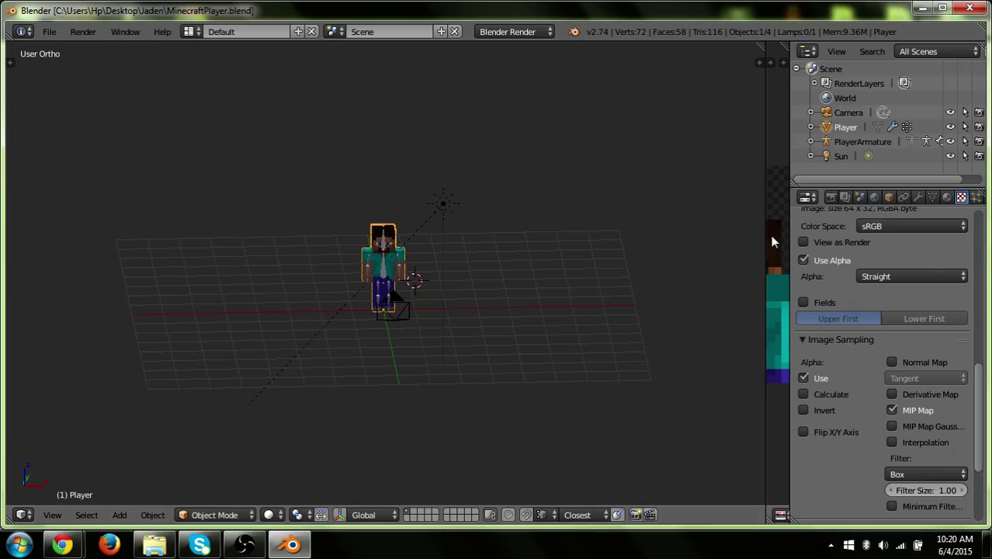
- Shrink the 3D view to enlarge the image editor and inspect the char.png skin texture
drag(766, 231, 230, 233)
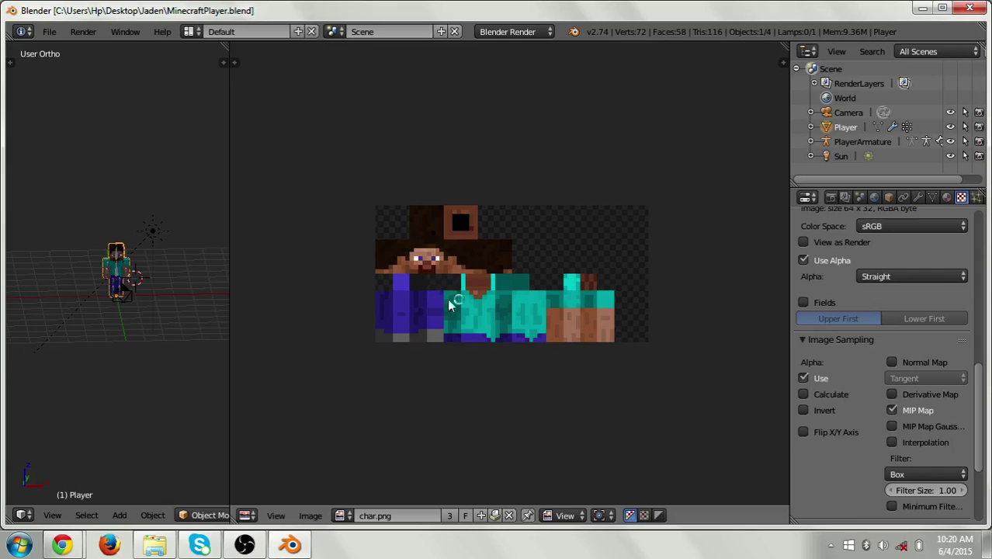
scroll(439, 359, up, 4)
scroll(438, 356, down, 6)
scroll(439, 356, up, 1)
scroll(439, 357, up, 2)
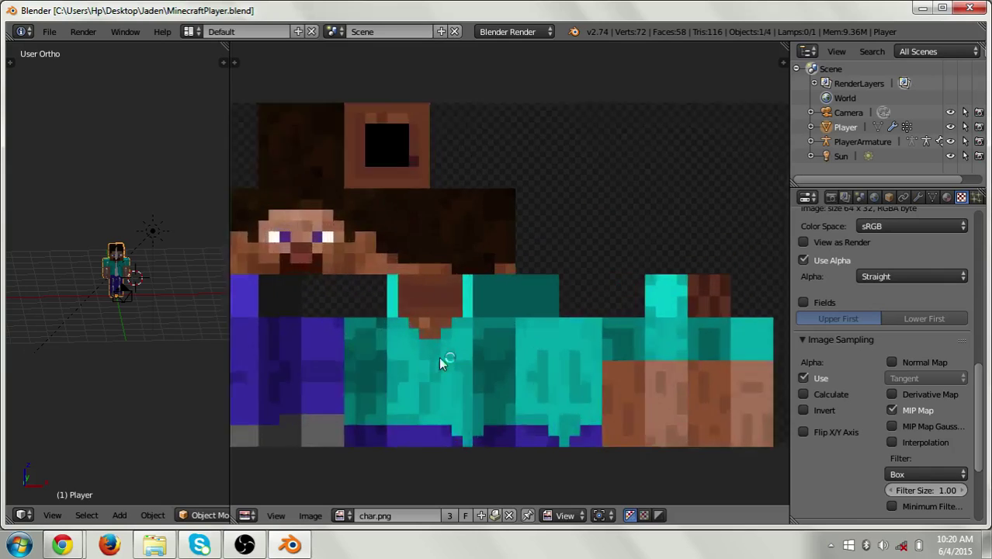
scroll(438, 357, down, 3)
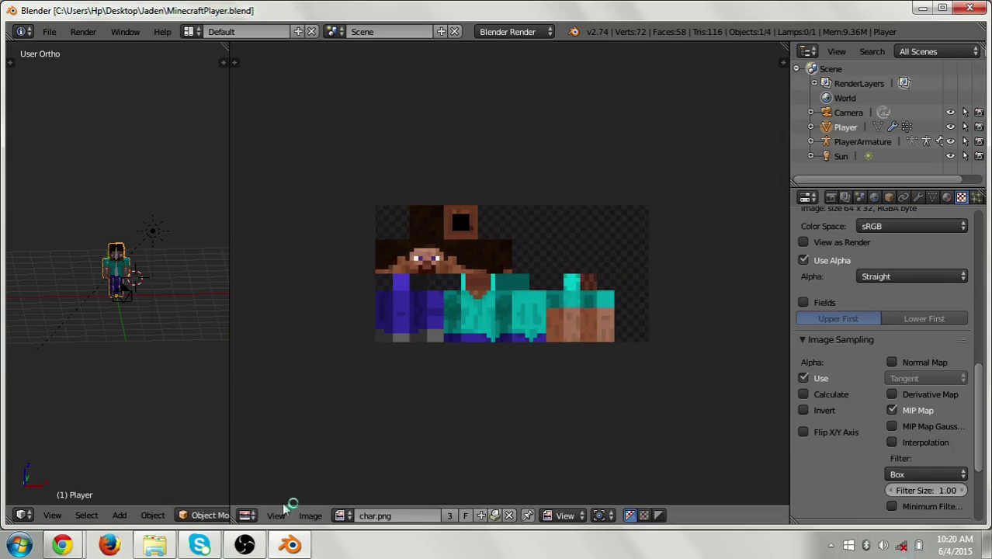
- Replace the char.png skin image with Attempt 2.png from the Jaden folder and check the new texture
click(315, 517)
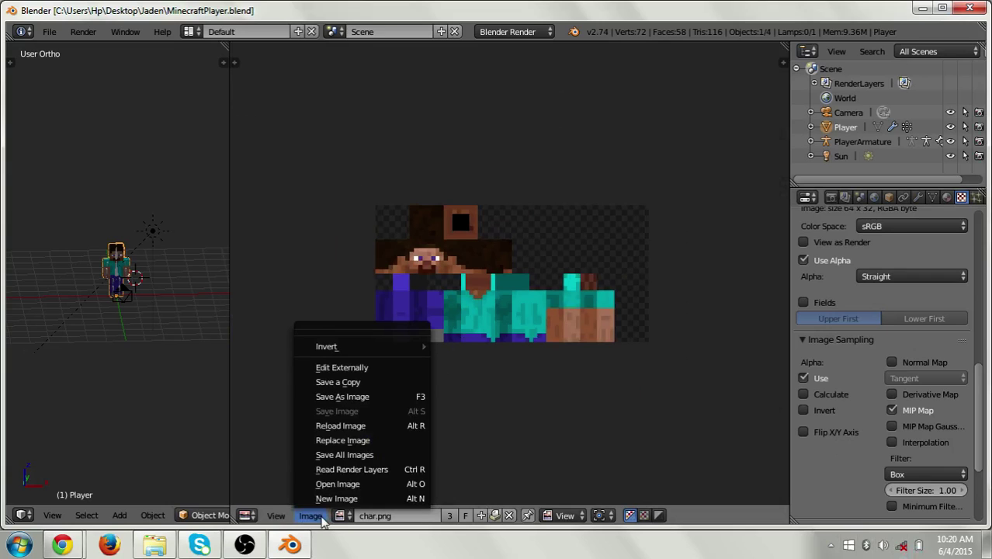
click(334, 443)
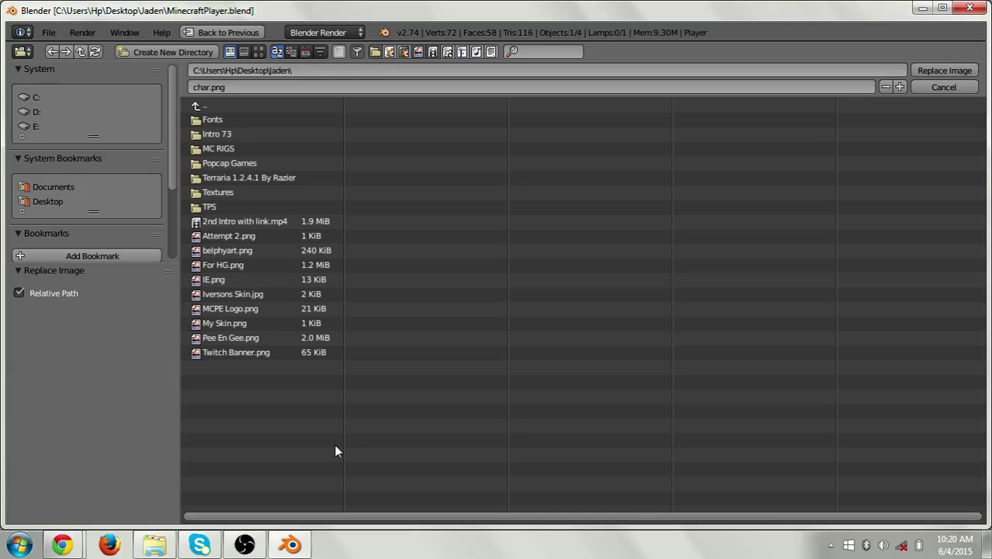
click(200, 239)
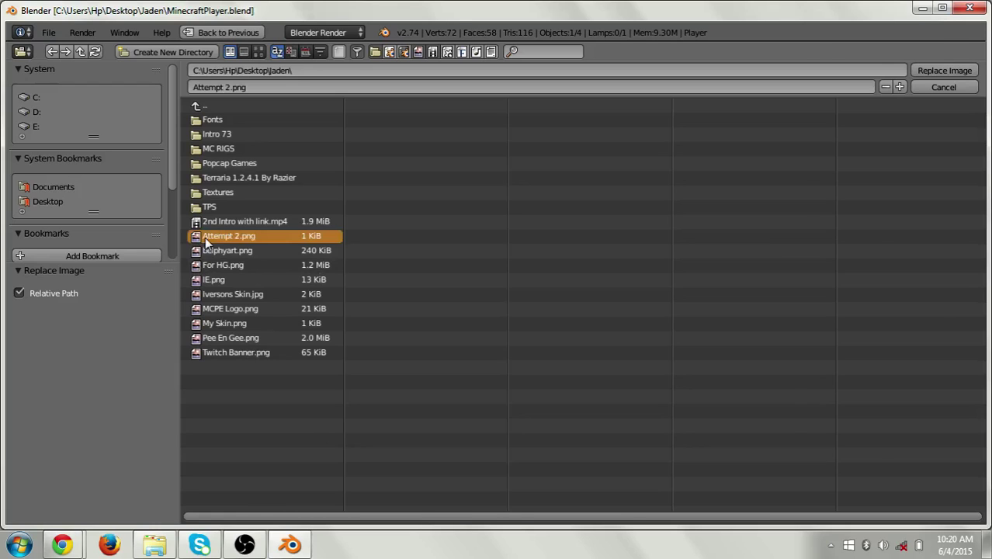
double_click(206, 239)
scroll(452, 324, up, 2)
scroll(453, 323, down, 2)
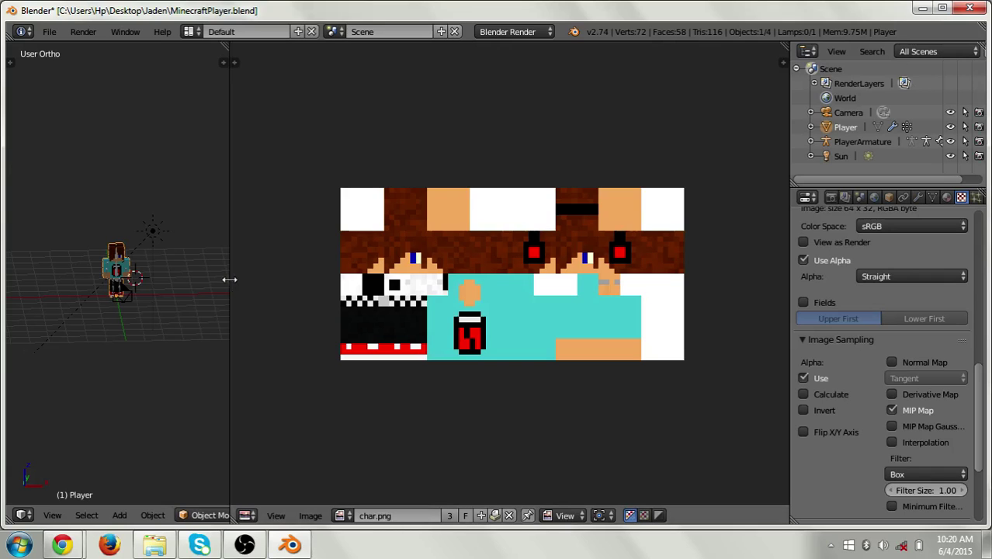
- Widen the 3D view across the image editor and bring the reskinned player model closer for inspection
drag(230, 279, 765, 280)
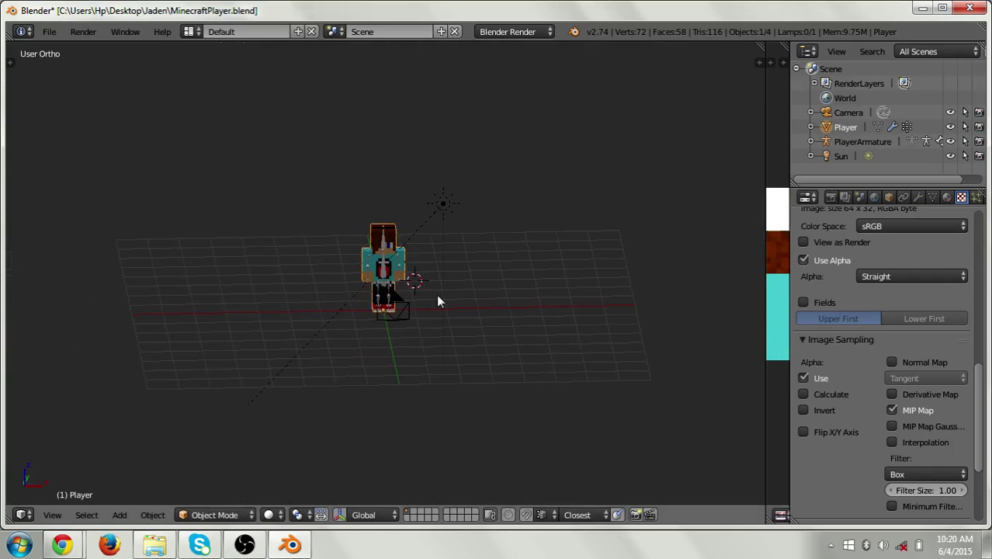
scroll(432, 298, up, 4)
middle_drag(209, 264, 332, 297)
- Switch the PlayerArmature rig to Pose Mode and frame its bones up close from the front
right_click(361, 257)
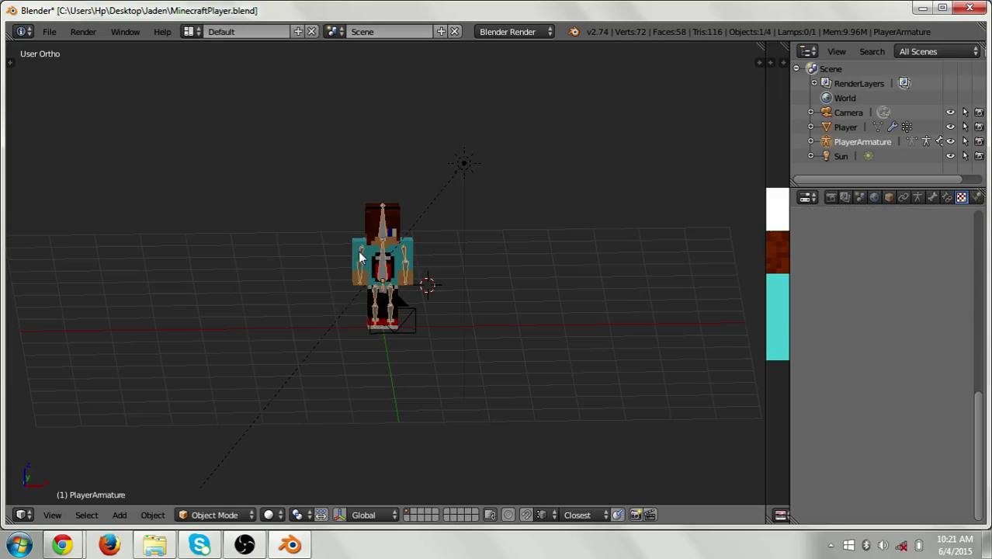
right_click(365, 256)
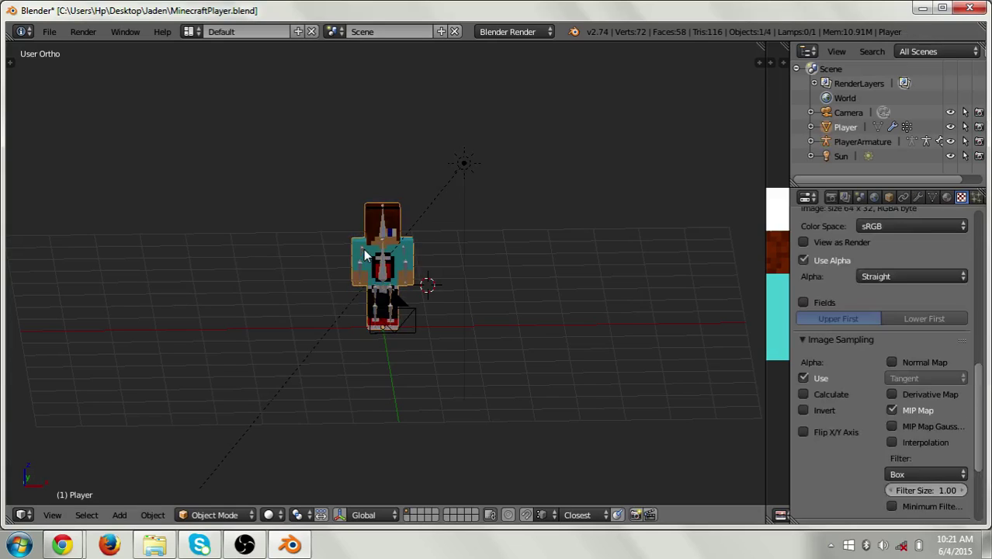
right_click(365, 256)
right_click(365, 257)
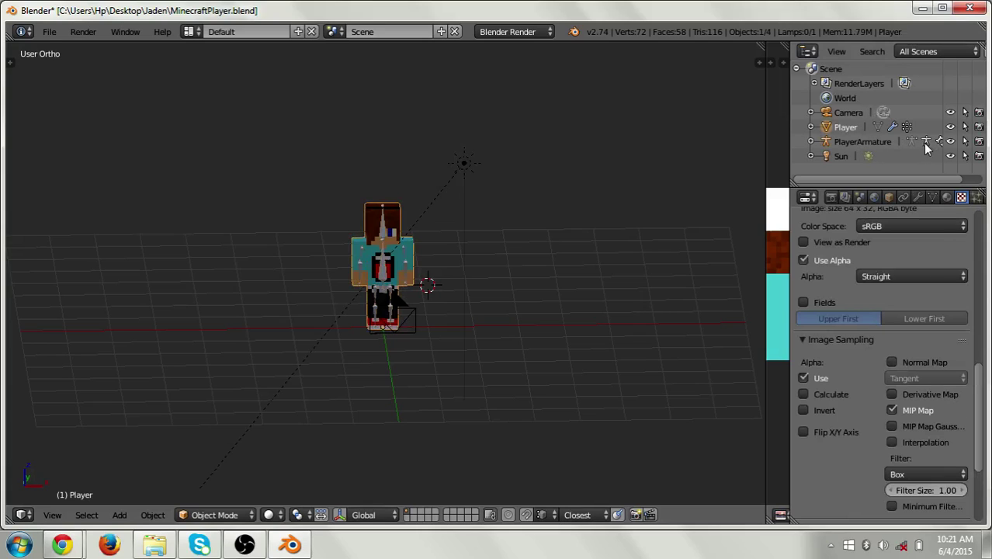
click(925, 142)
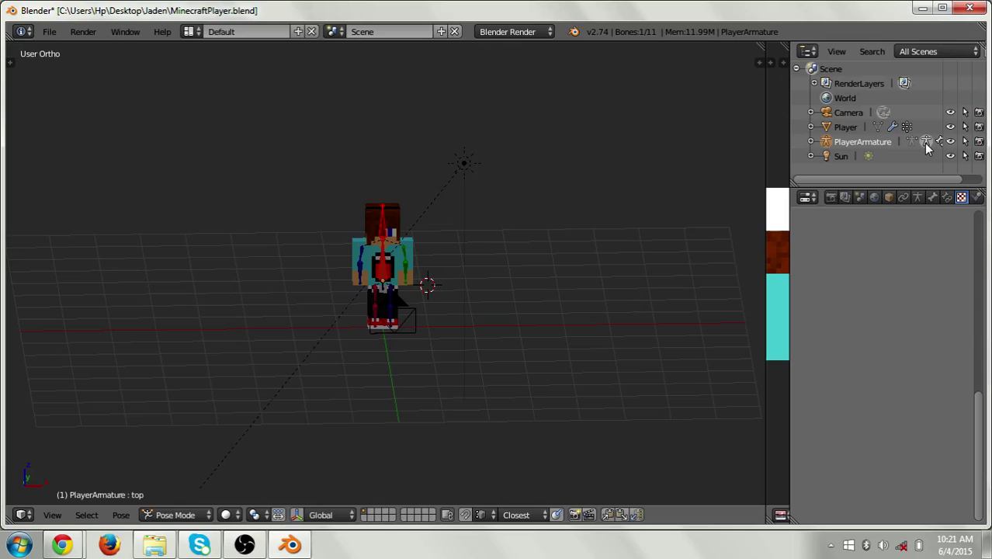
middle_drag(569, 362, 525, 297)
mouse_move(536, 343)
middle_down()
mouse_move(574, 386)
mouse_move(696, 386)
mouse_move(489, 362)
mouse_move(542, 406)
mouse_move(545, 349)
middle_up()
scroll(546, 343, up, 4)
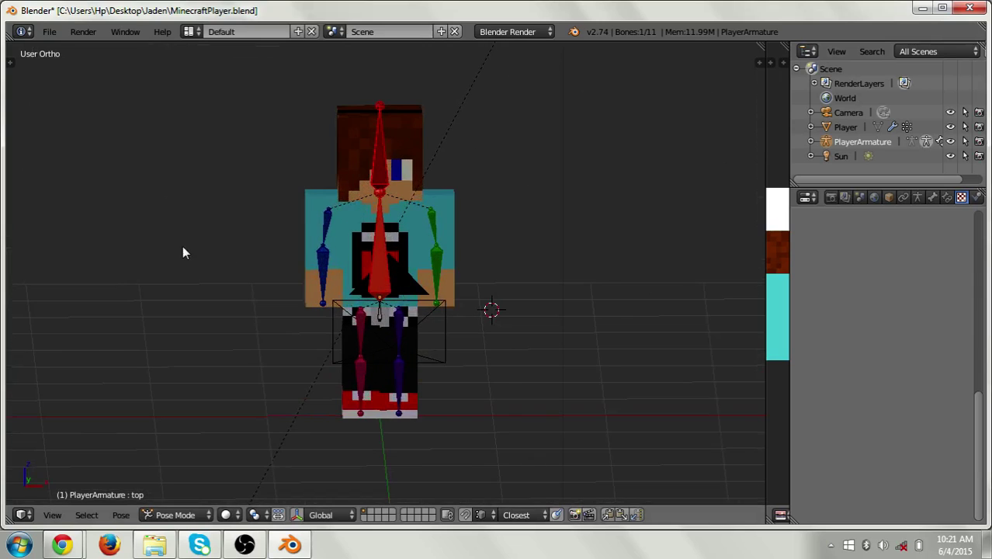
- Select the right upper arm bone, uarm.R, and view the rig directly from its right side
middle_drag(184, 250, 330, 243)
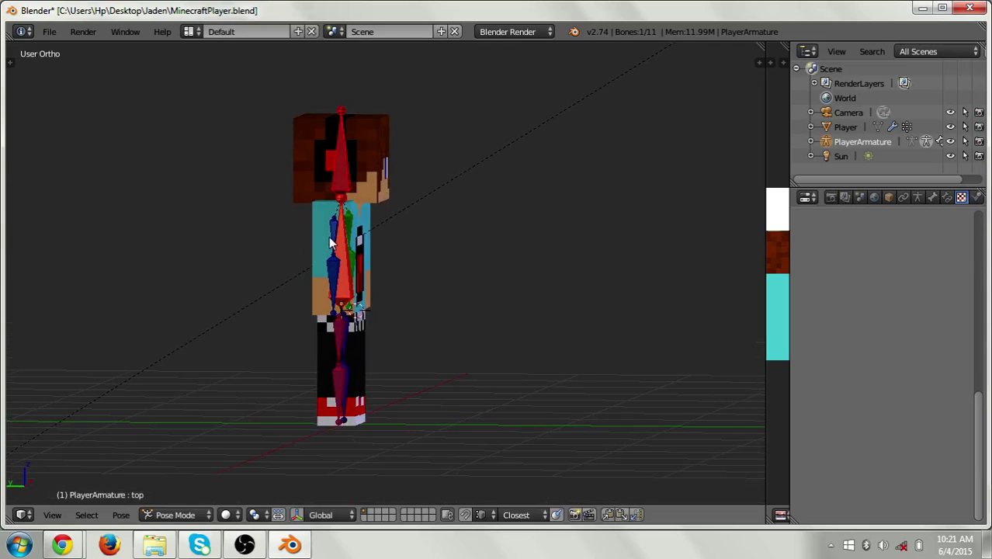
right_click(332, 236)
middle_drag(333, 236, 366, 237)
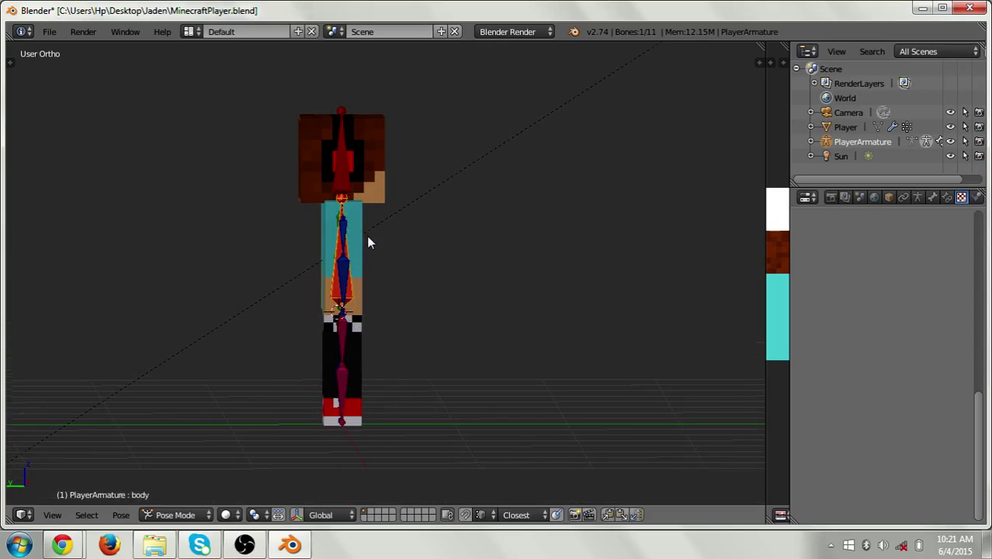
right_click(343, 222)
middle_drag(431, 244, 303, 245)
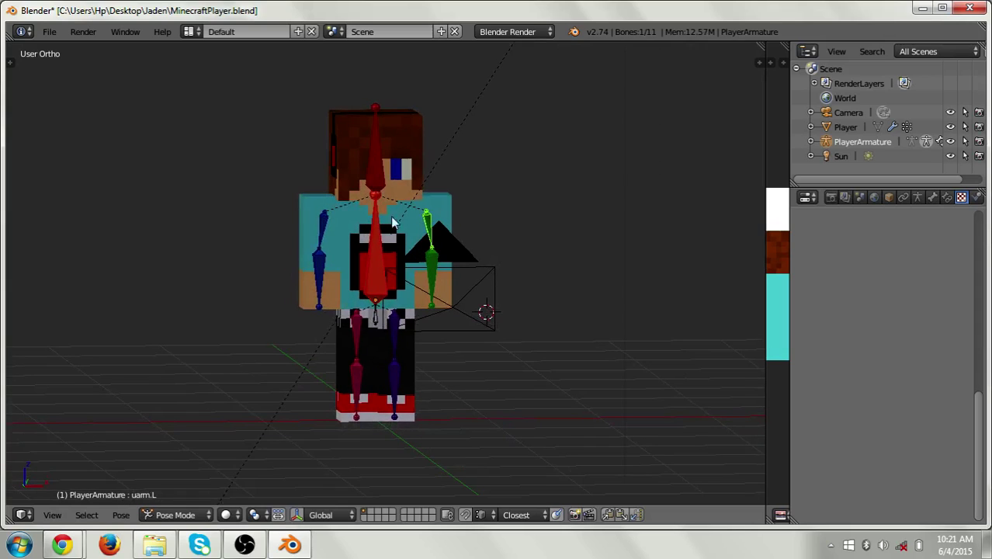
middle_drag(193, 286, 346, 289)
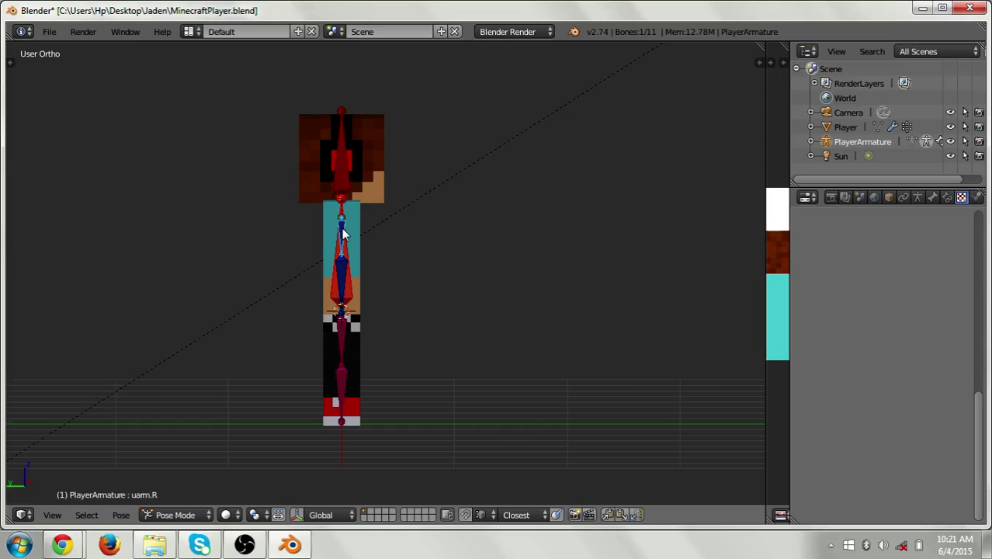
- Try a free trackball rotation of the right upper arm bone and undo it
key(r)
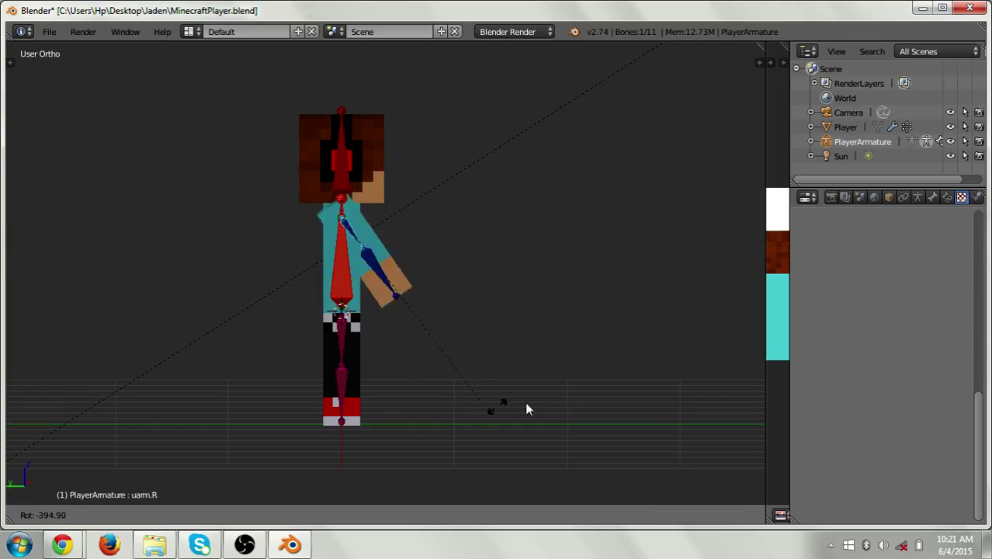
key(r)
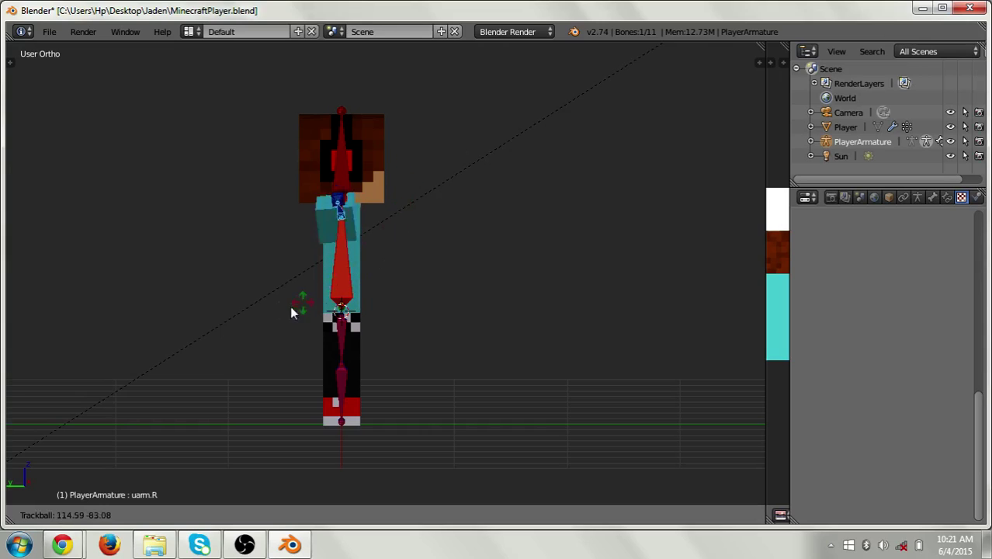
click(268, 461)
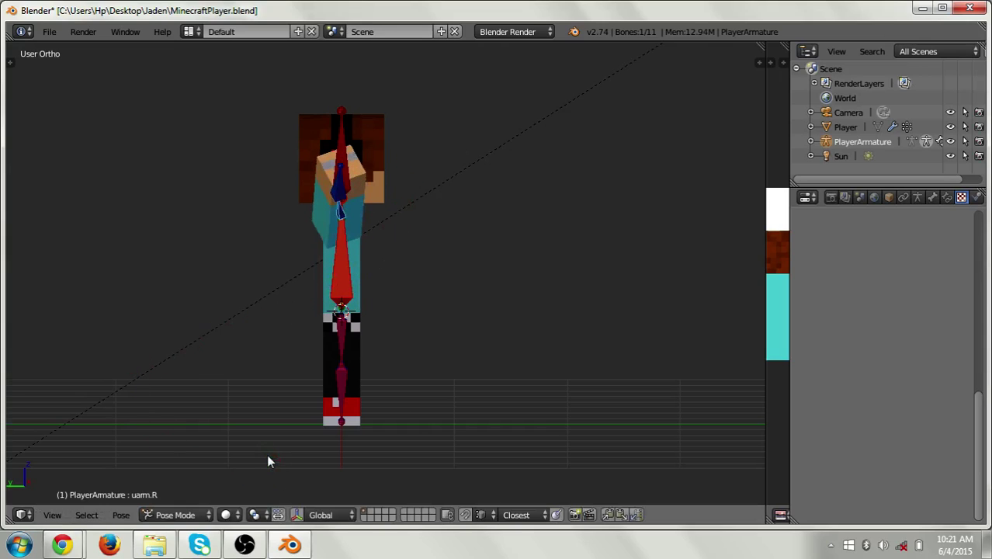
key(ctrl+z)
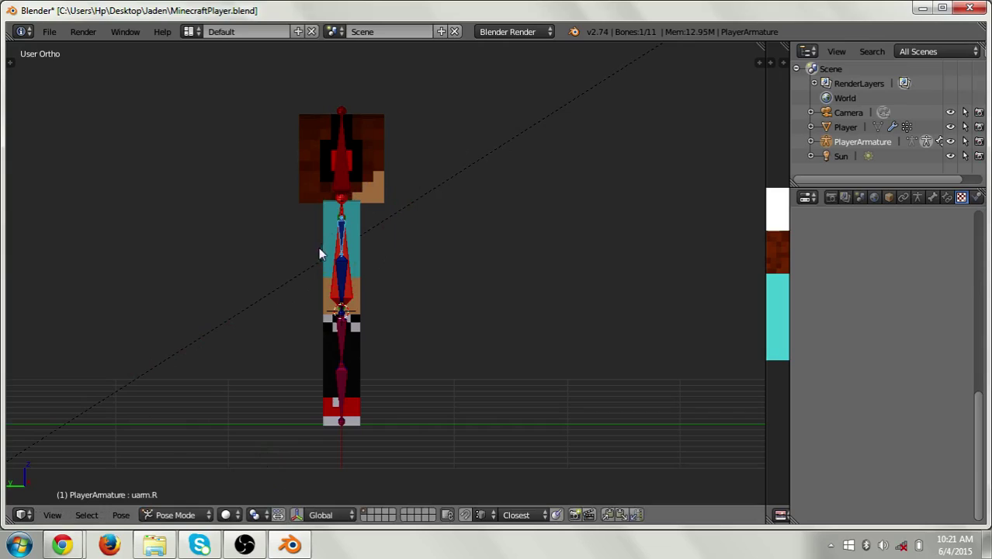
- Swing the right upper arm bone, uarm.R, slightly outward from the body with a trackball rotation
key(r)
key(r)
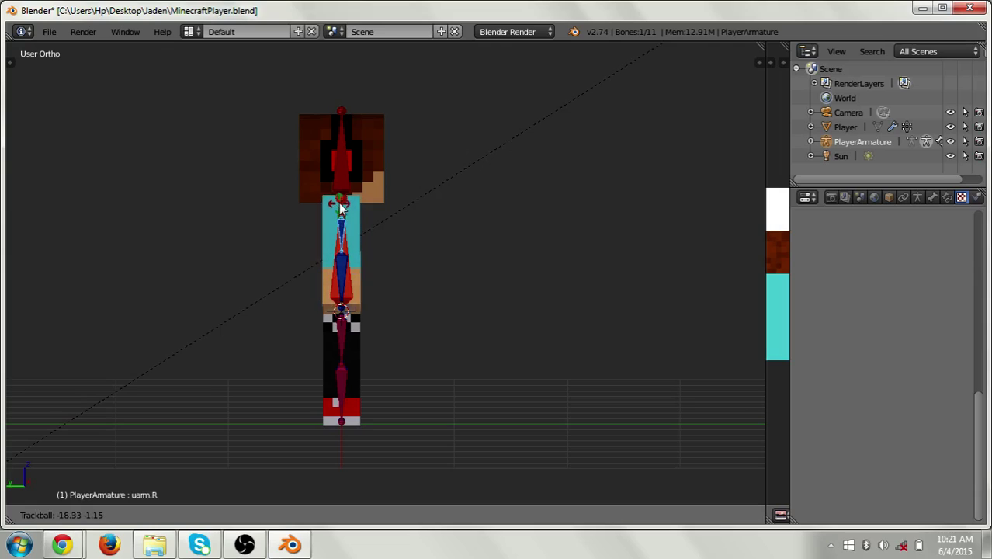
click(340, 201)
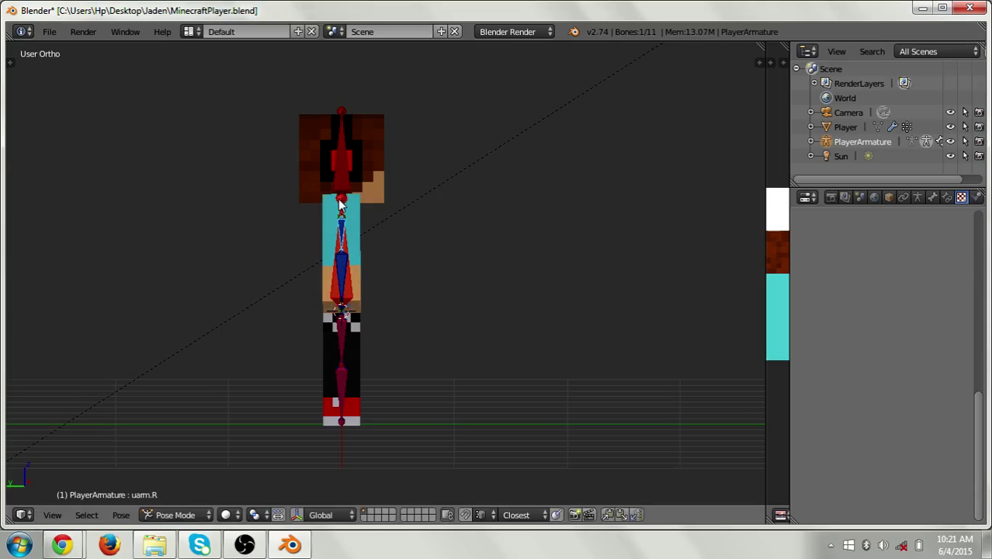
- Rotate the right lower arm bone forward to bend the elbow, and check the arm from the front
right_click(345, 272)
key(r)
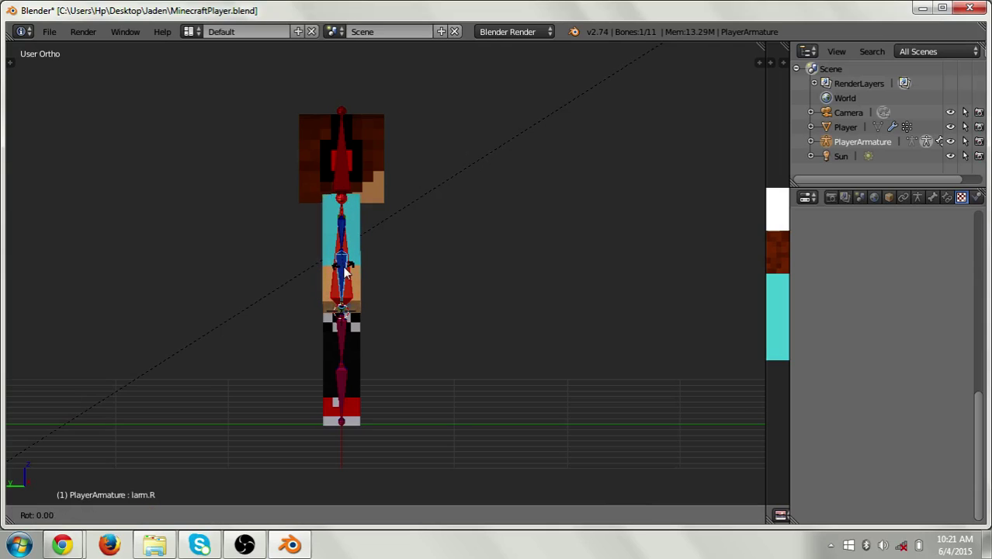
click(355, 265)
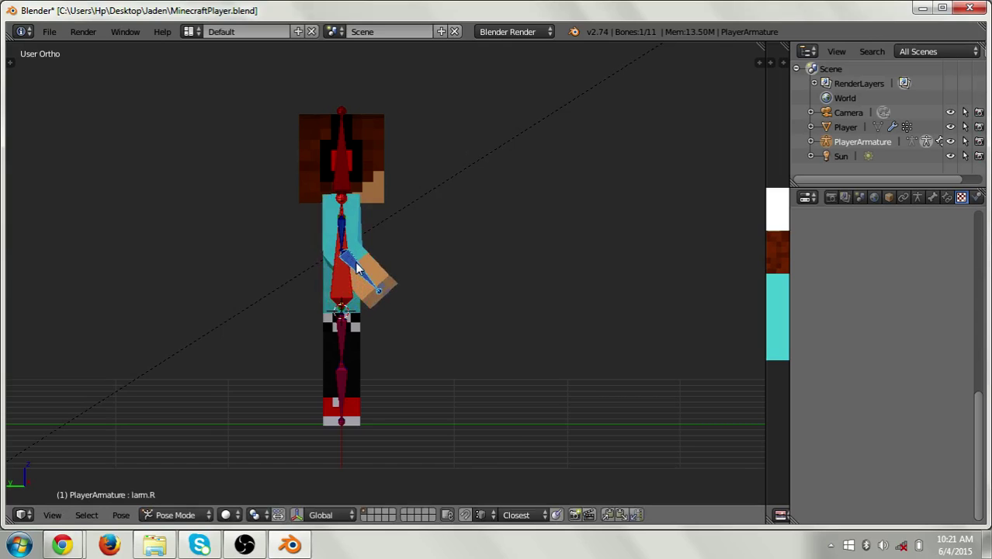
middle_drag(523, 260, 324, 275)
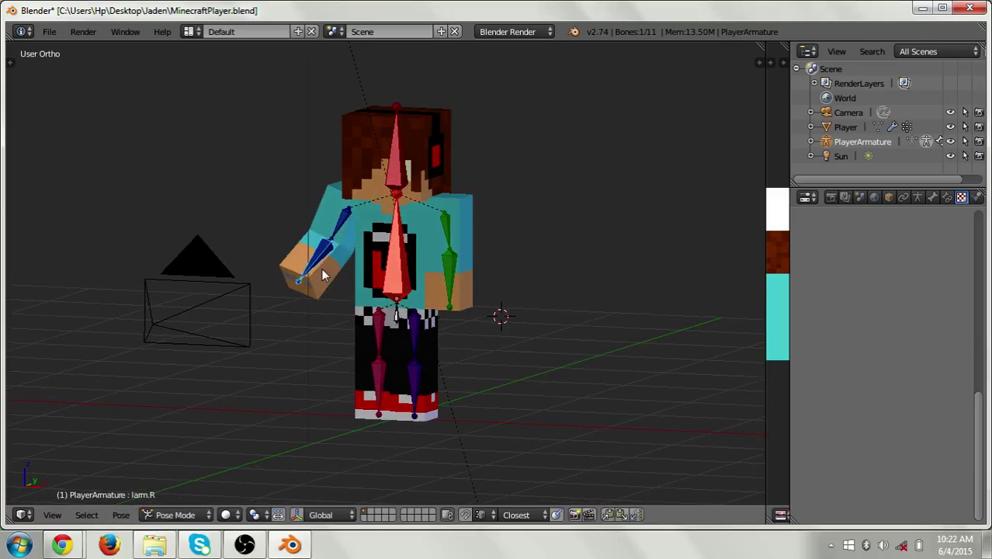
right_click(452, 224)
key(r)
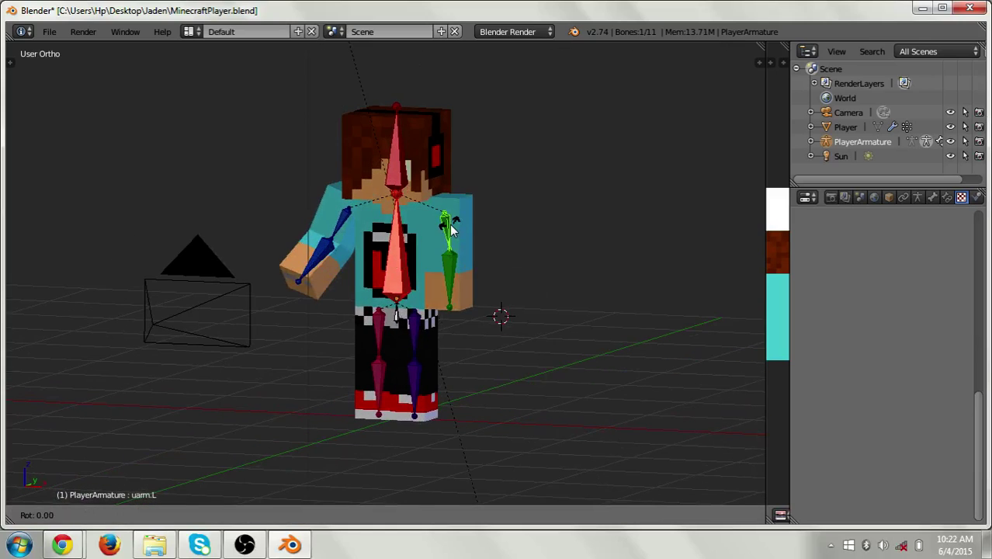
key(Escape)
- Swing the left upper arm bone, uarm.L, slightly outward from the body with a trackball rotation in side view
middle_drag(548, 232, 429, 227)
right_click(428, 228)
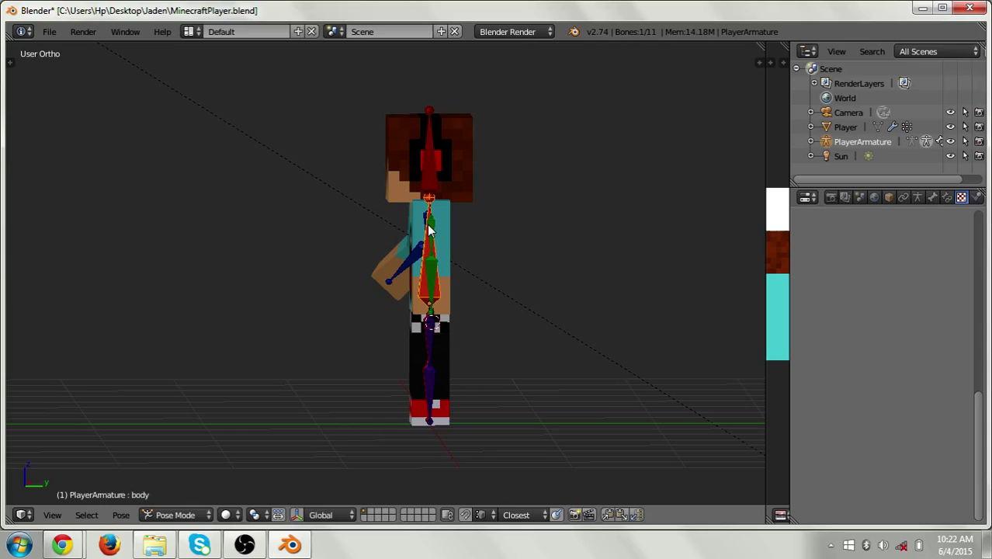
right_click(429, 229)
middle_drag(492, 236, 489, 236)
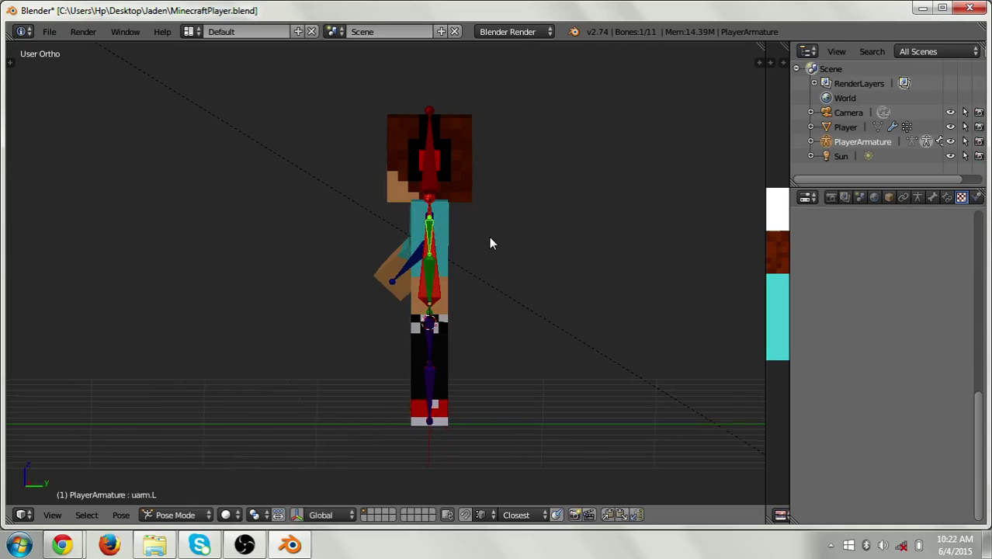
key(r)
key(r)
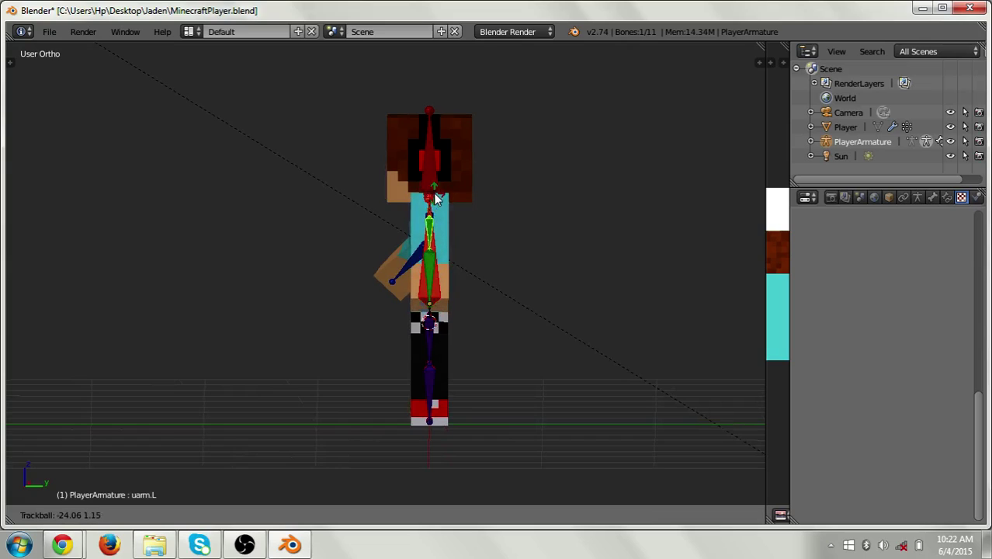
click(432, 243)
- Rotate the left lower arm bone forward to match the bent right forearm, and check both arms at an angle
right_click(430, 250)
key(r)
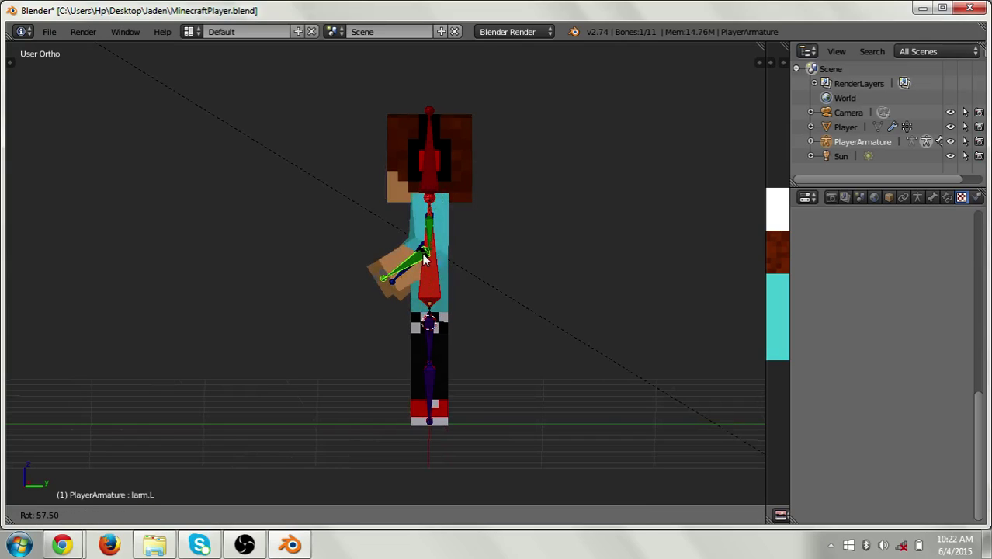
click(429, 256)
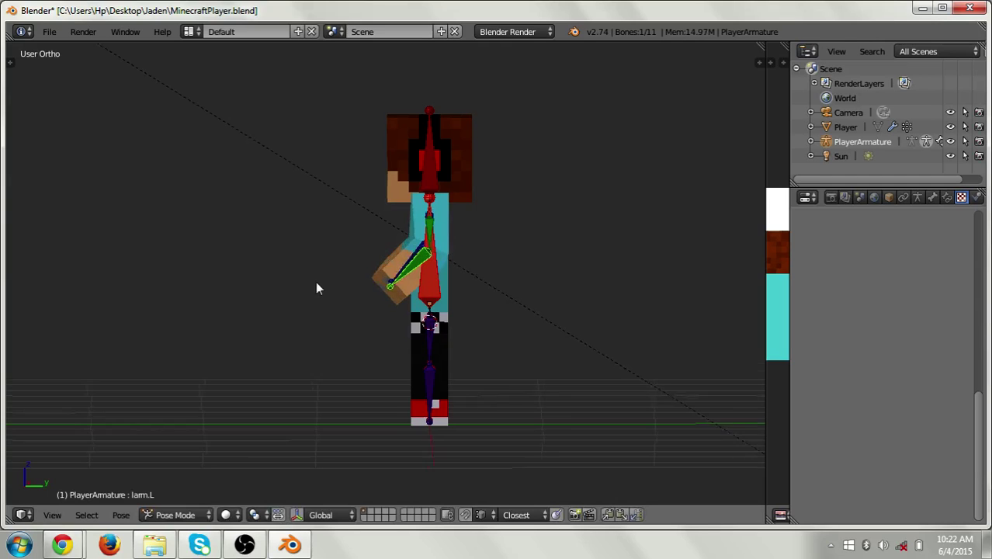
middle_drag(315, 281, 533, 301)
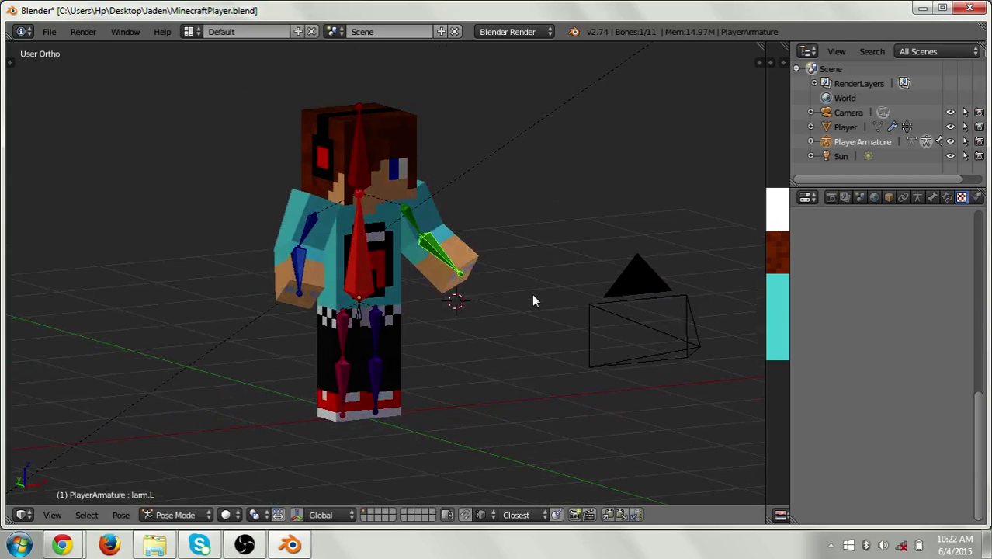
- Rotate the left upper leg bone, uleg.L, forward about 18 degrees in side view and refine it with a trackball rotation
middle_drag(388, 322, 87, 317)
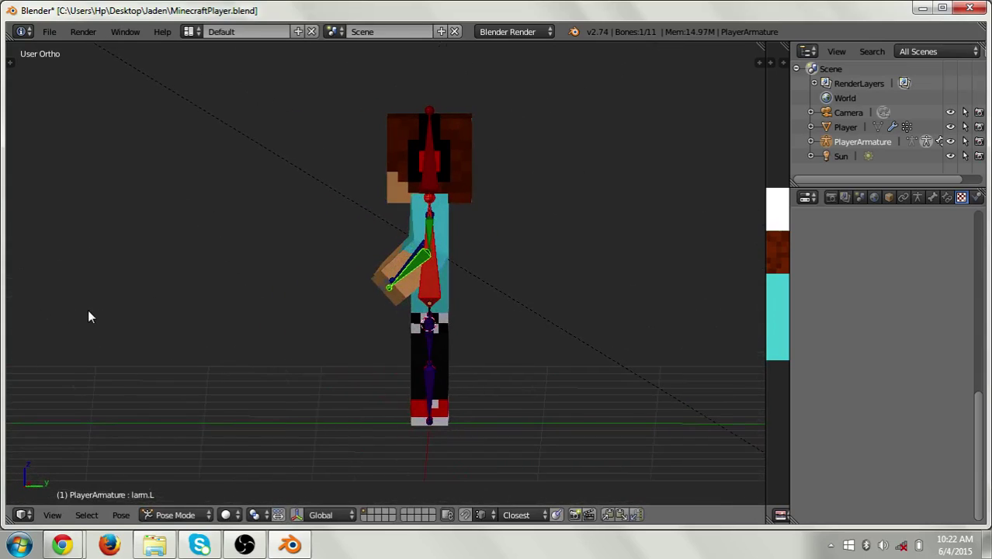
right_click(435, 340)
key(r)
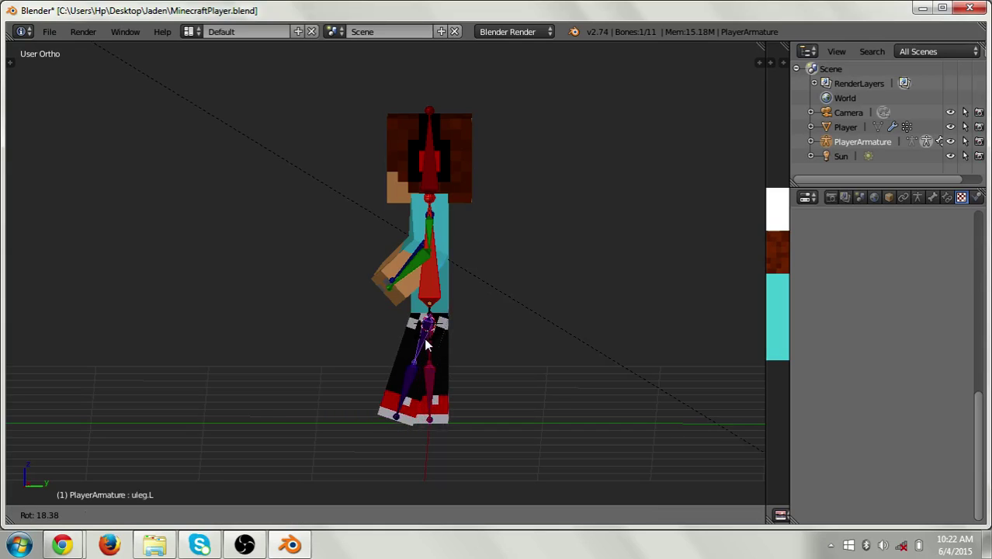
click(425, 339)
key(r)
key(r)
click(420, 334)
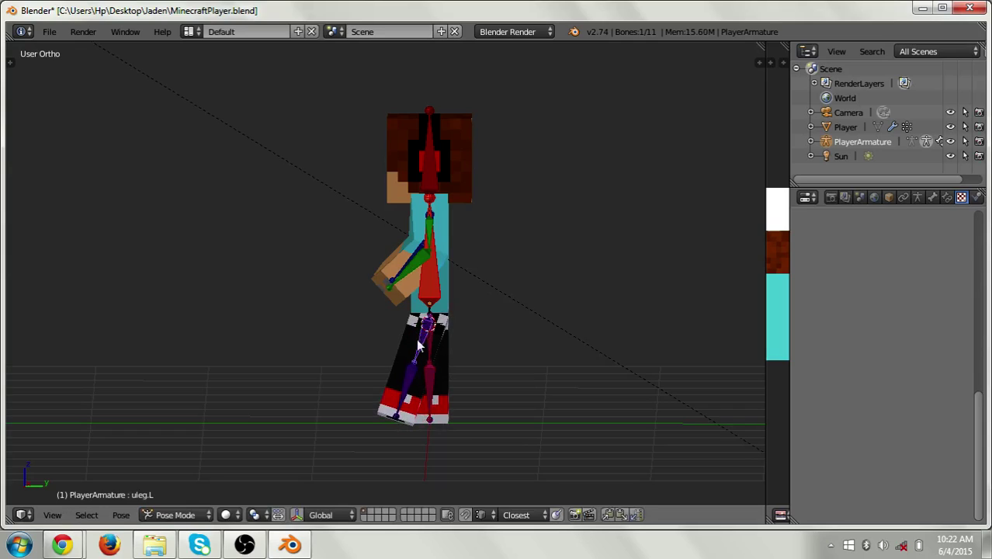
- Rotate the left lower leg bone backward to bend the knee until the shin stands vertical
right_click(406, 378)
key(r)
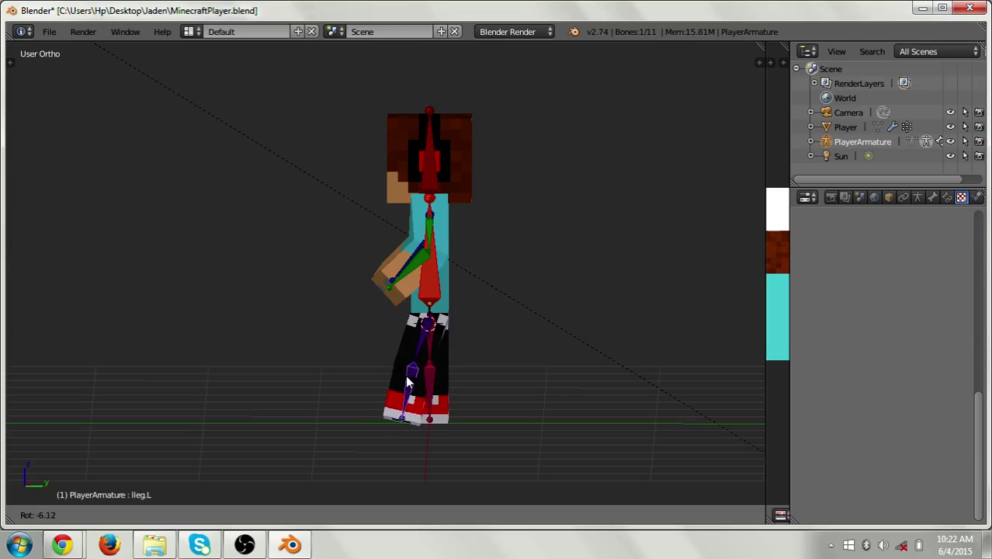
click(410, 375)
key(r)
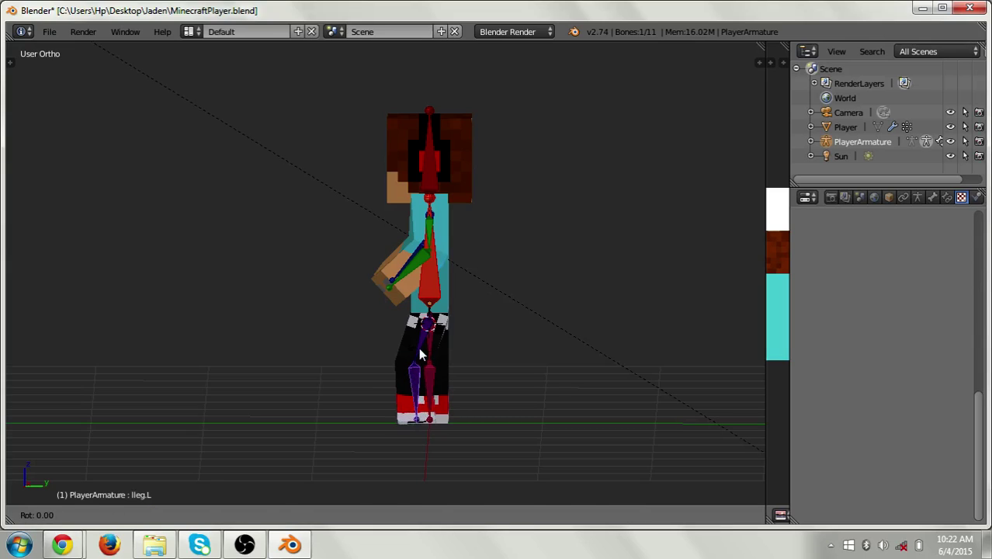
click(420, 355)
- Fine-tune the rotation of the left upper leg bone and check the pose from the front
right_click(420, 353)
key(r)
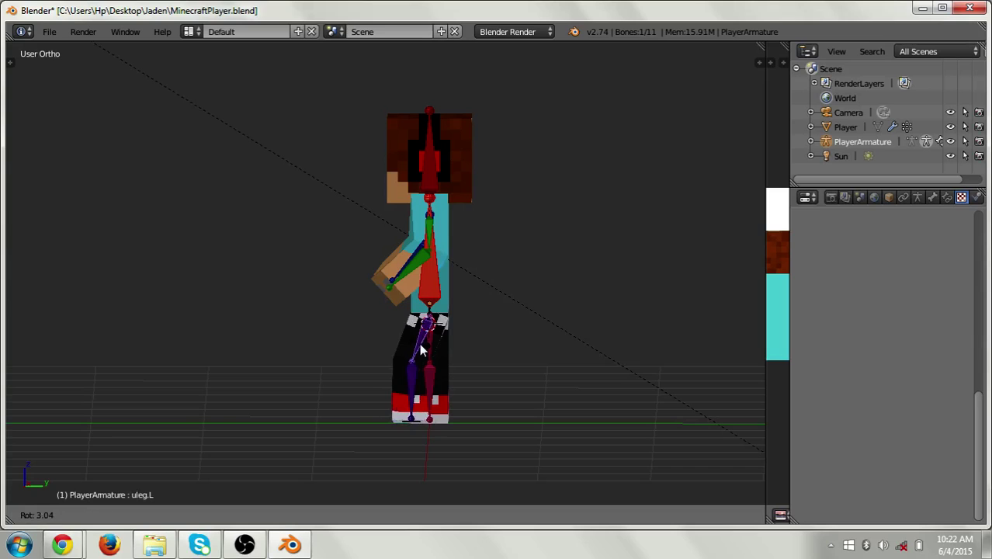
click(418, 349)
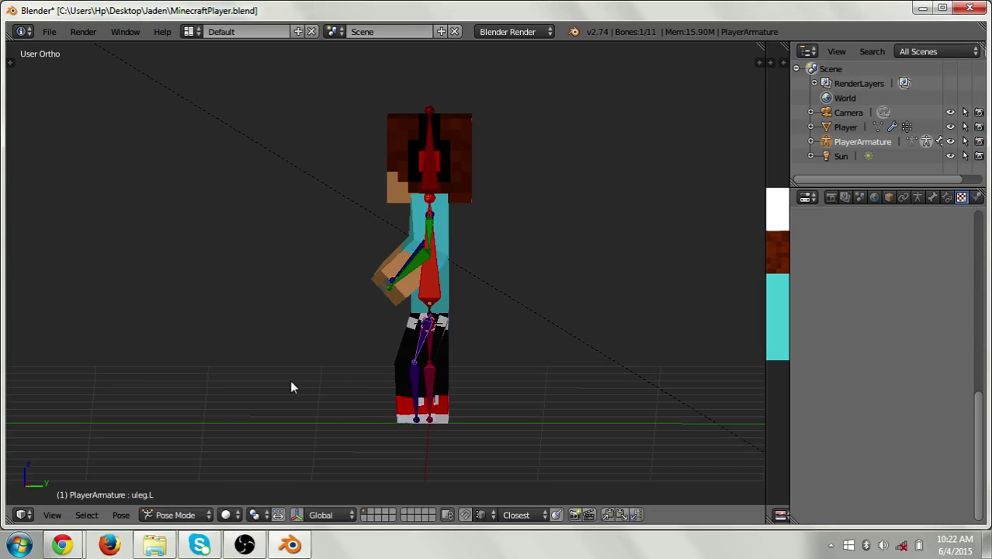
middle_drag(291, 387, 460, 413)
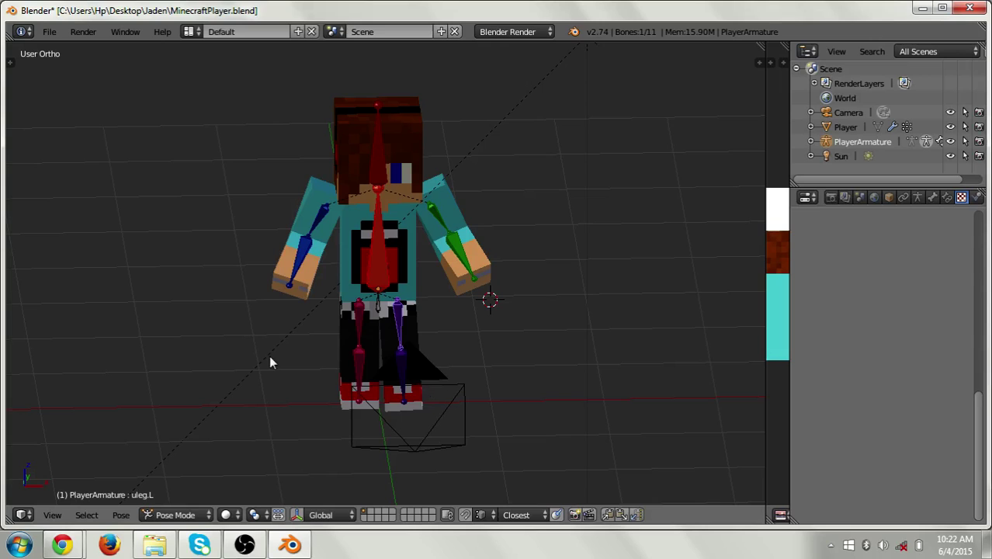
middle_drag(269, 357, 339, 331)
right_click(339, 331)
key(r)
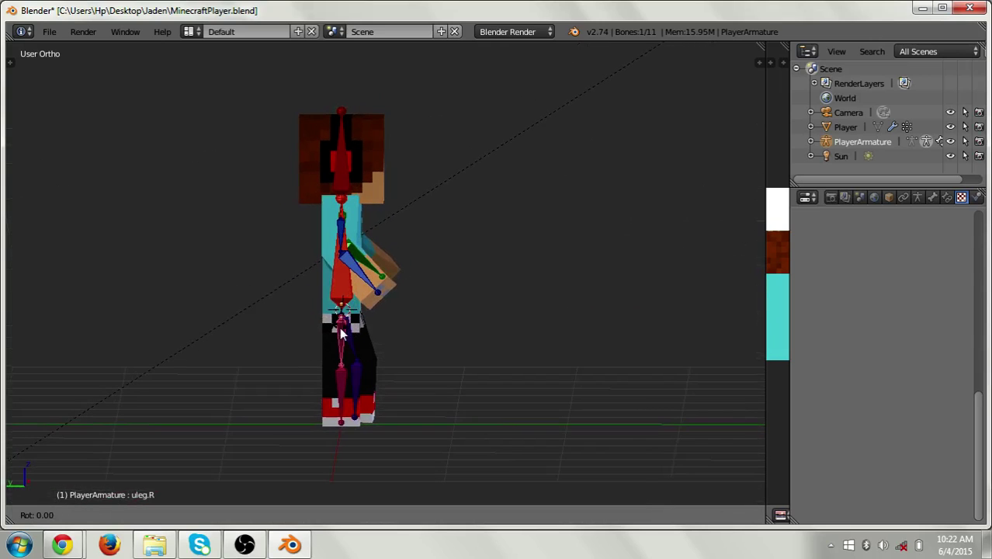
key(r)
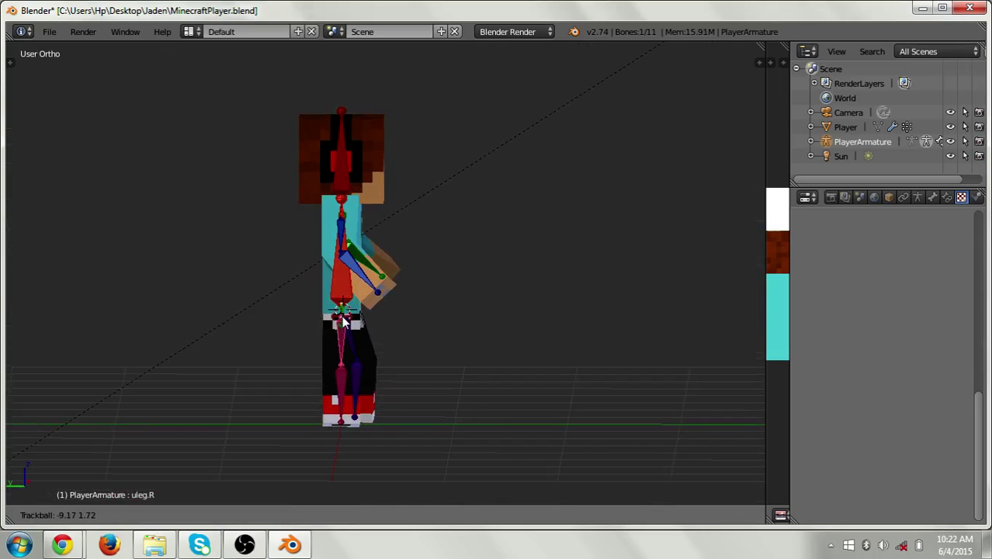
right_click(342, 332)
- Rotate the right lower leg bone, lleg.R, slightly with a trackball rotation and check the pose at an angle
right_click(339, 373)
key(r)
key(r)
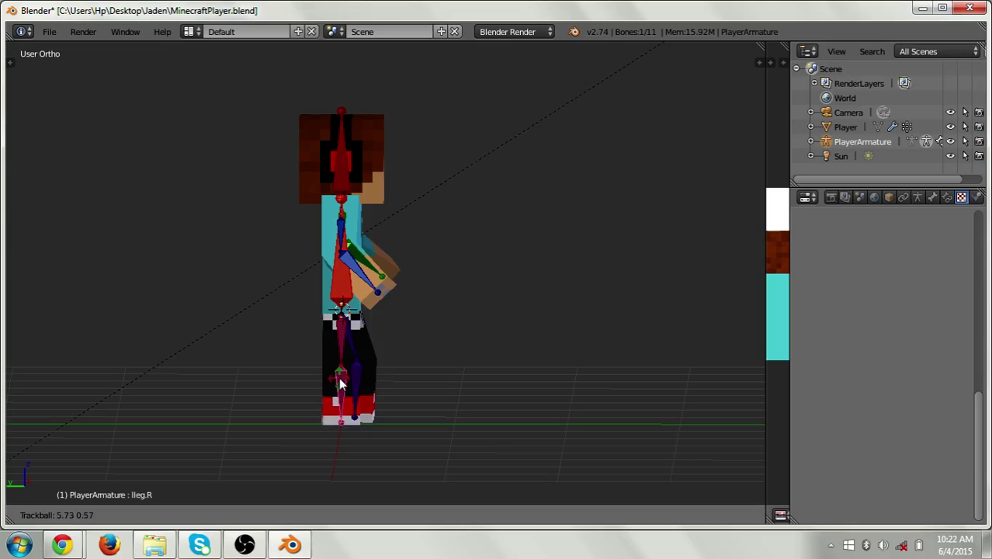
click(339, 379)
middle_drag(372, 385, 166, 359)
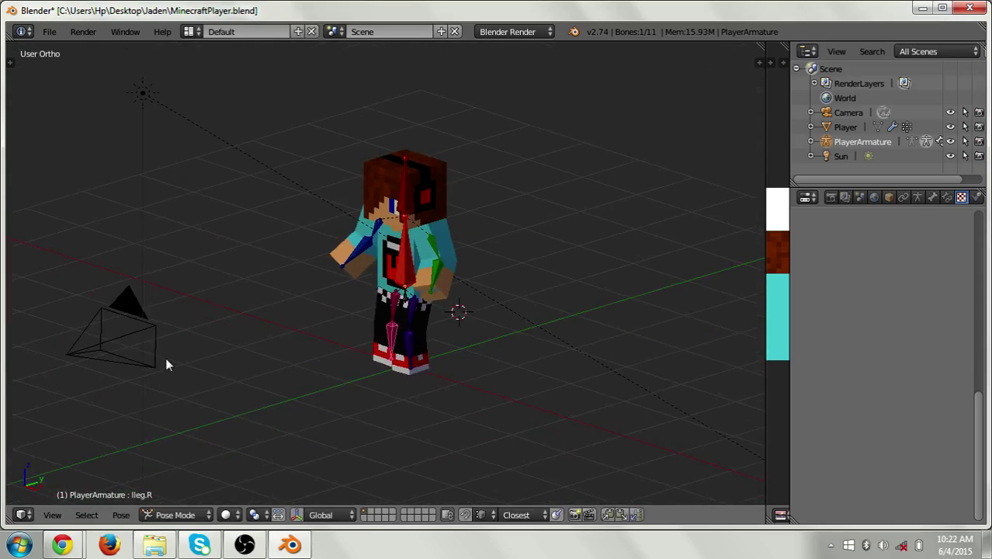
- Select the camera and view its placement relative to the player from a wider front view
right_click(132, 333)
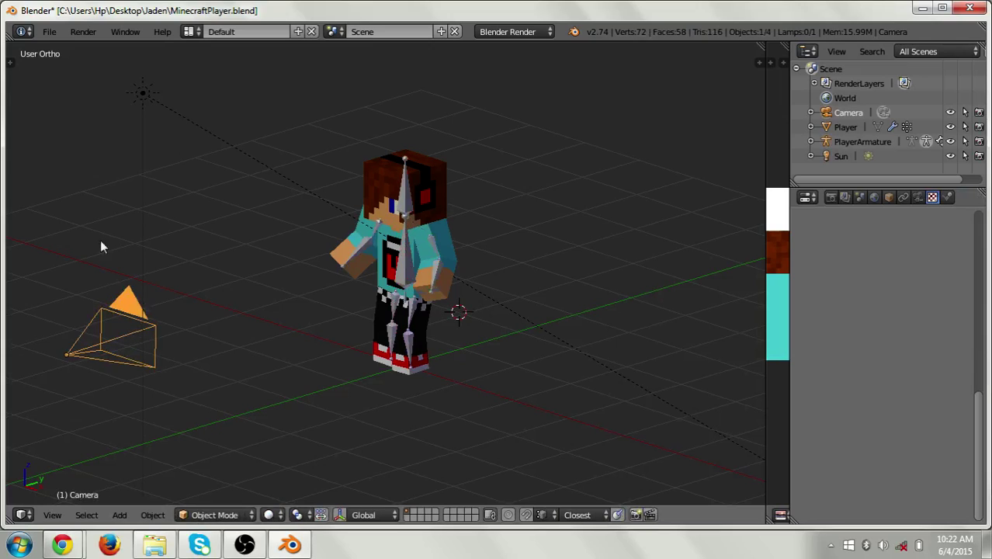
scroll(138, 356, down, 3)
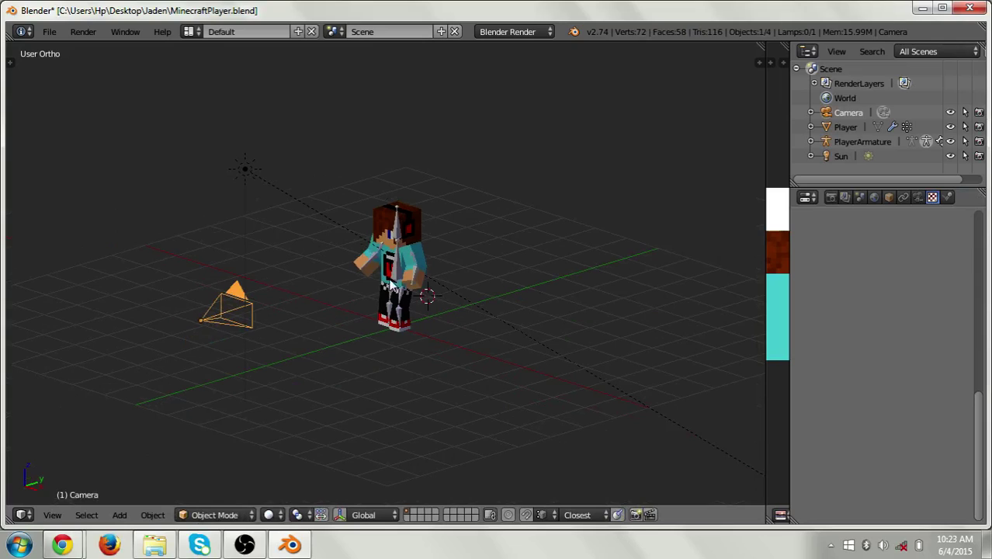
middle_drag(389, 284, 487, 273)
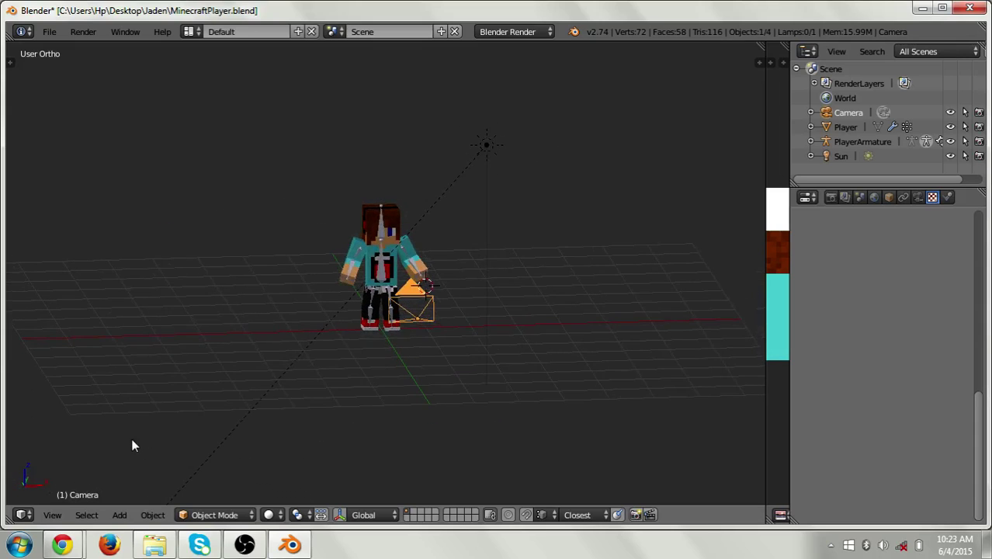
- Start appending from the MC RIGS folder, look inside Minecraft_Blocks_Rig.blend and return to the list of rig files
click(49, 32)
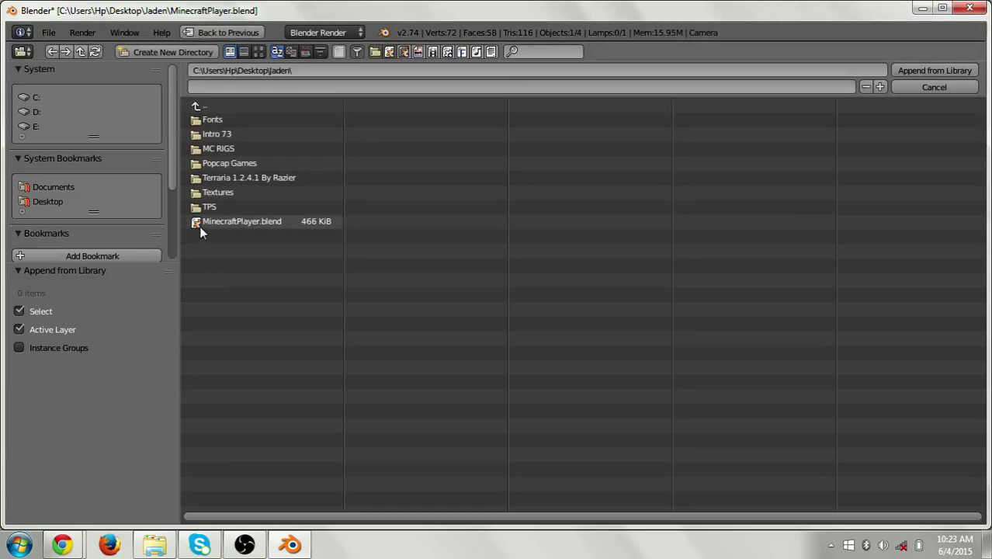
click(235, 148)
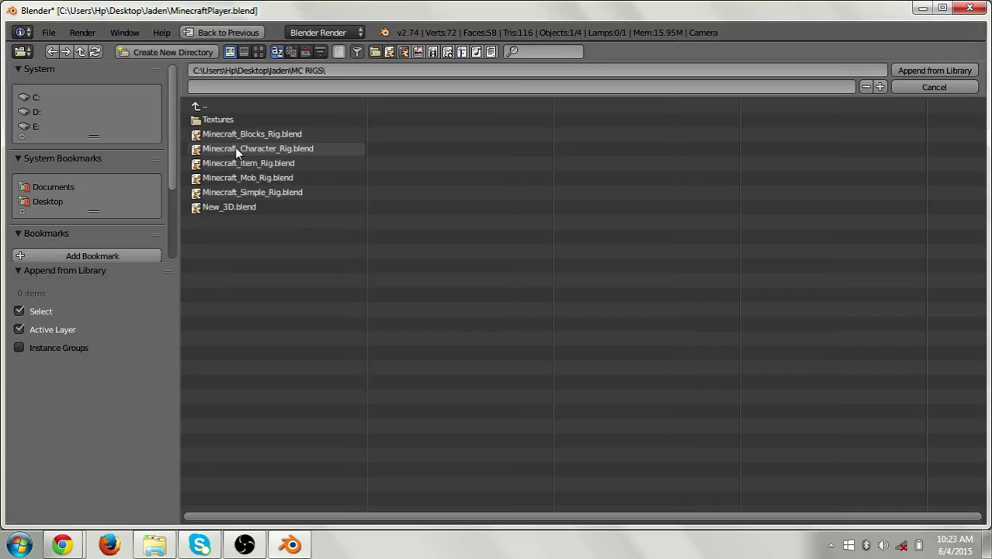
click(235, 137)
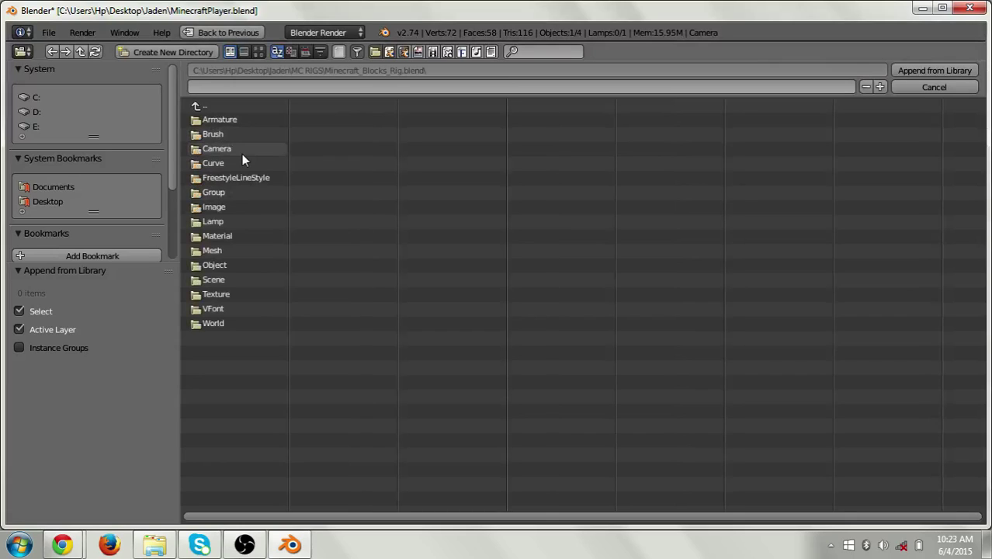
click(213, 106)
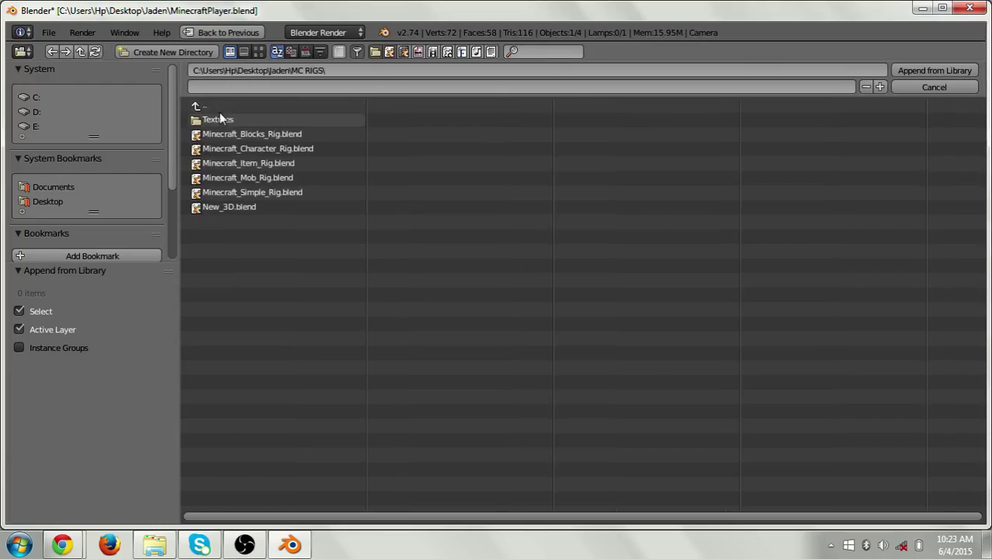
drag(399, 132, 564, 183)
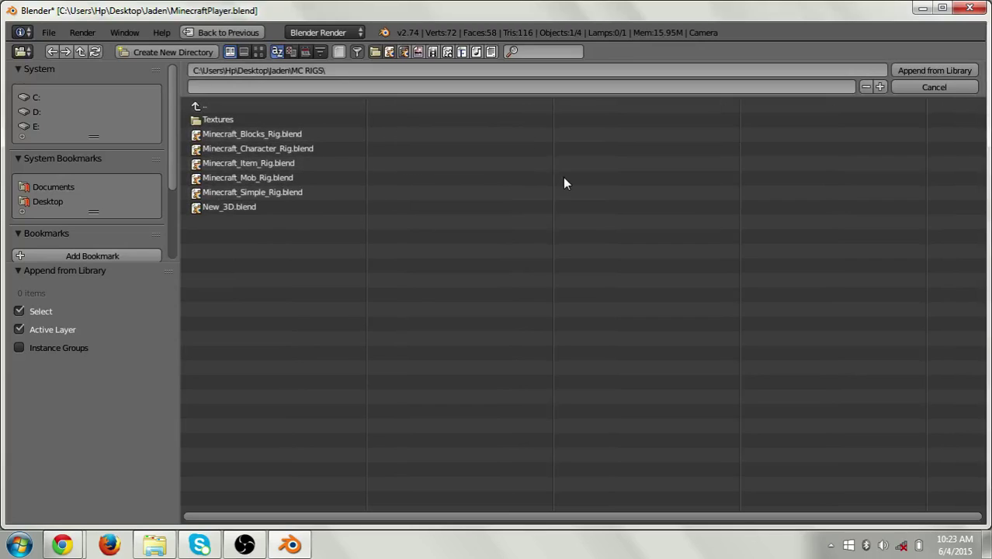
- Append the Sword:Diamond object from the Object category of Minecraft_Item_Rig.blend
double_click(290, 163)
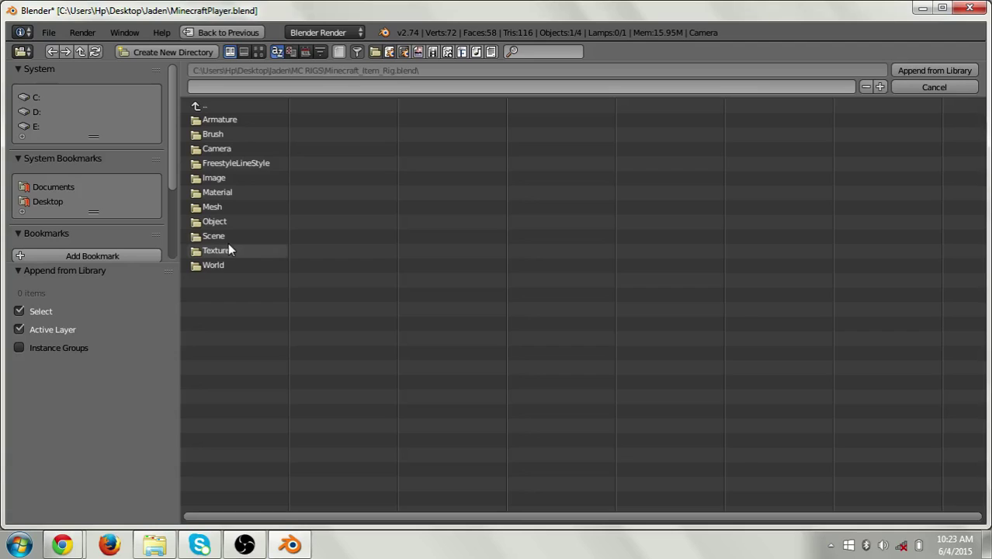
double_click(229, 223)
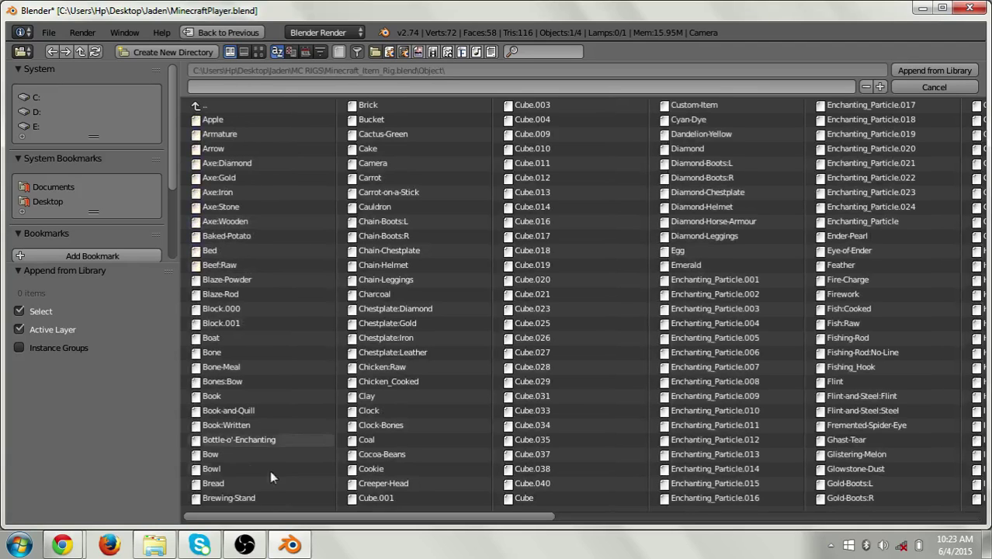
drag(311, 520, 741, 537)
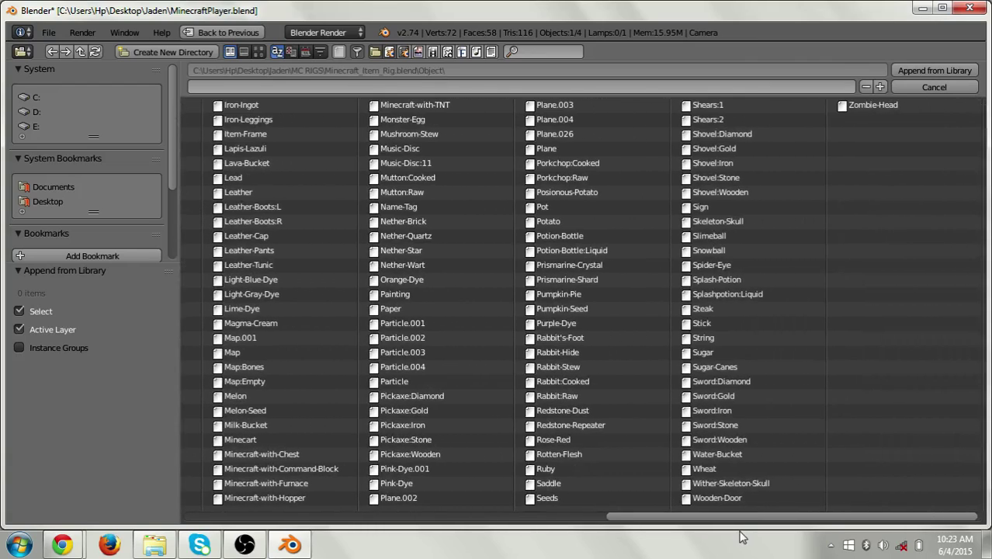
click(730, 380)
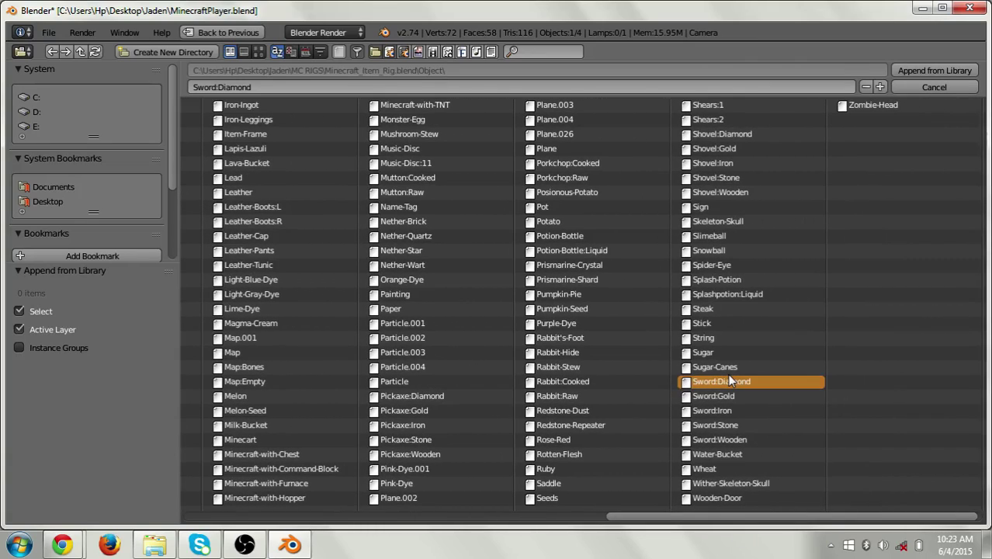
double_click(730, 380)
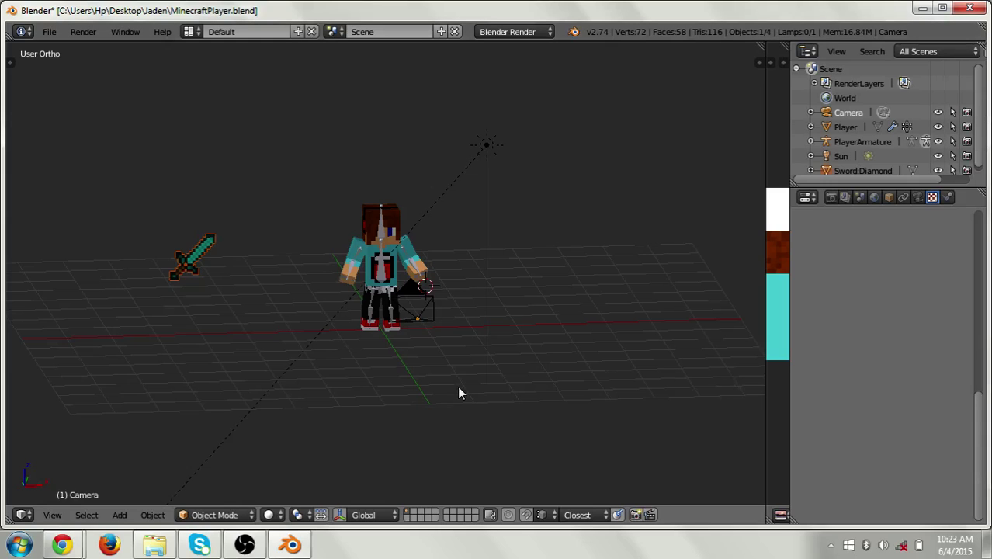
- Move the diamond sword from beside the player to the player's right hand
middle_drag(458, 386, 484, 367)
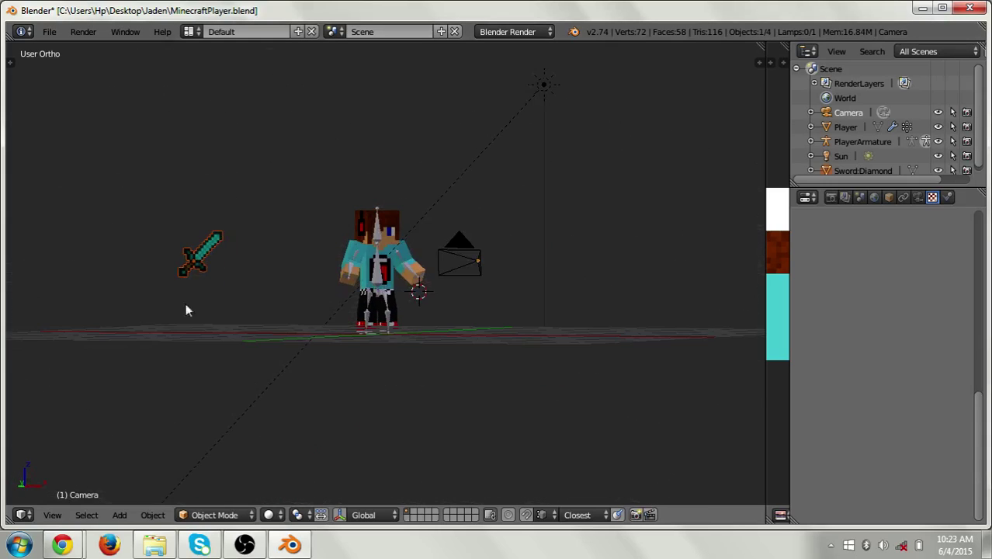
middle_drag(175, 303, 294, 327)
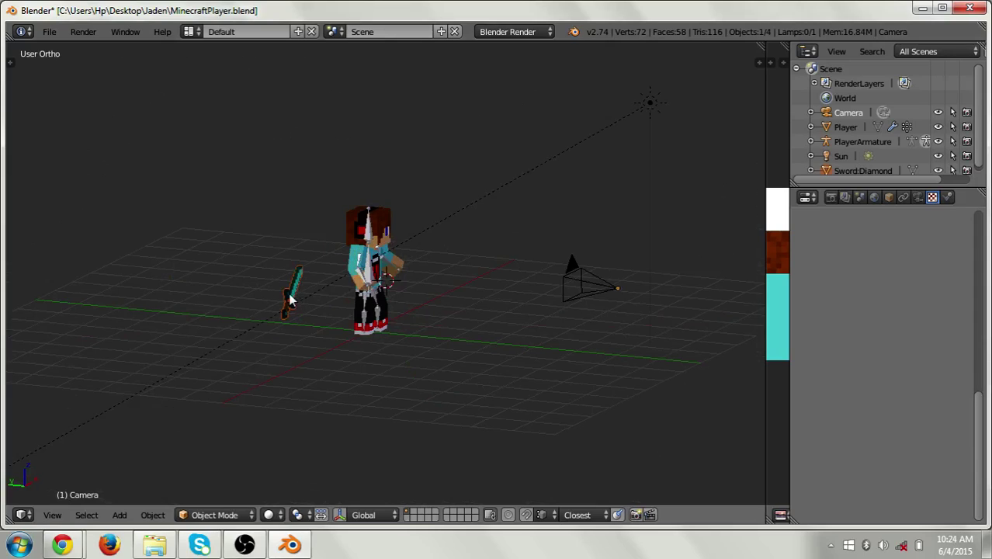
middle_drag(299, 302, 333, 319)
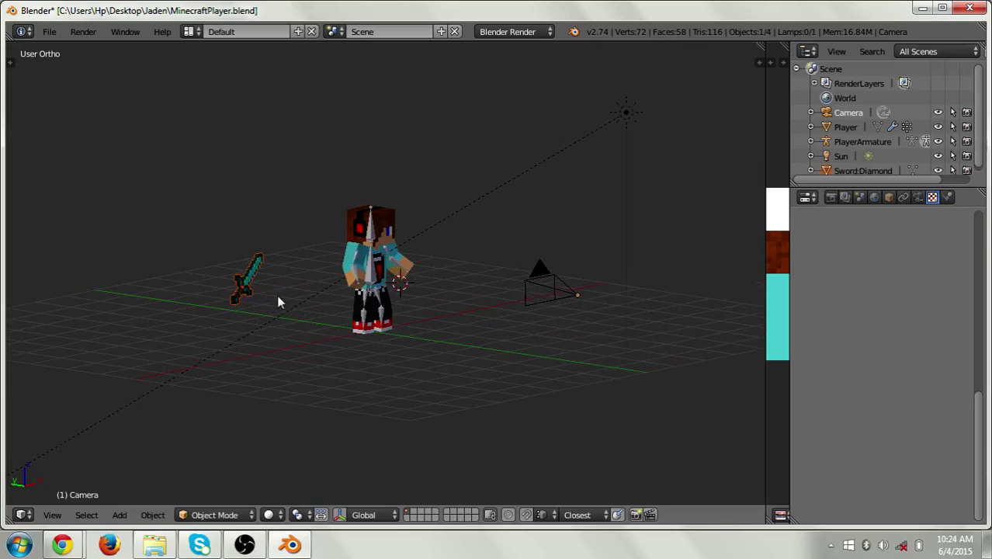
key(g)
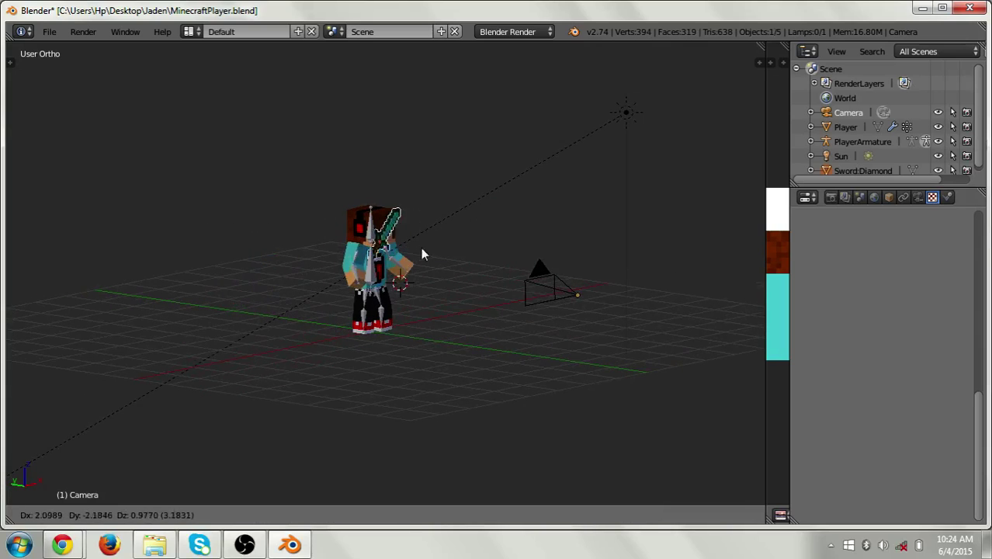
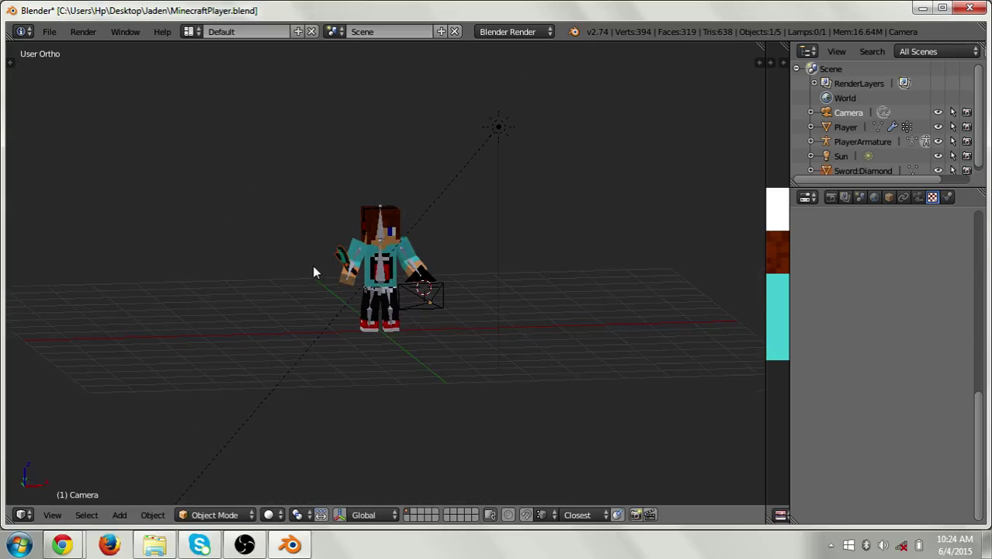
- Turn the diamond sword with a trackball rotation and move it about 0.19 units across the player's right hand
key(r)
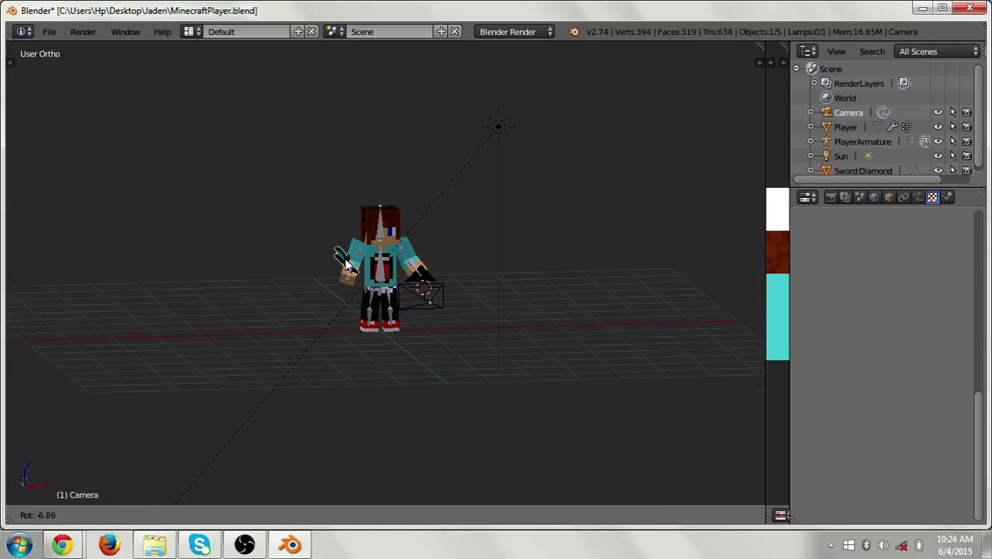
key(r)
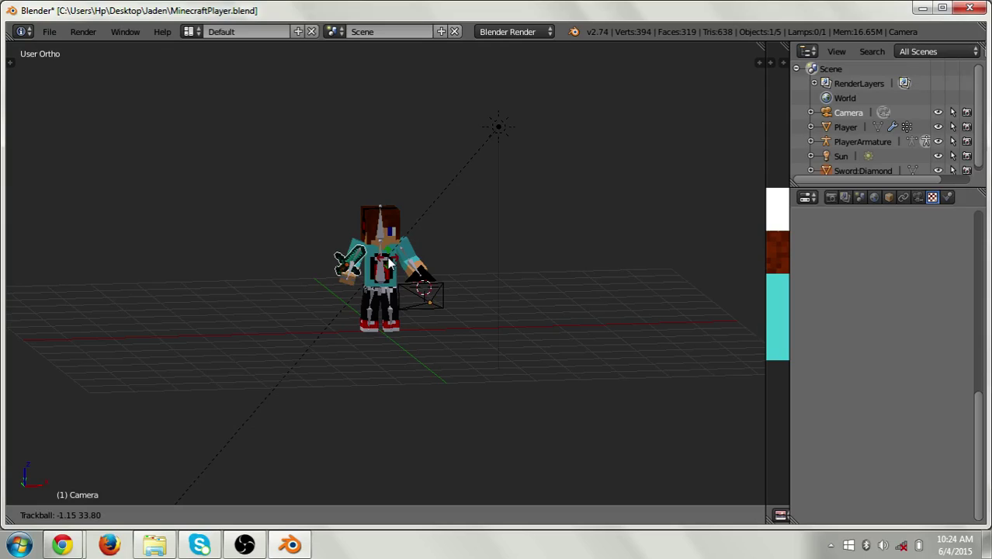
click(390, 264)
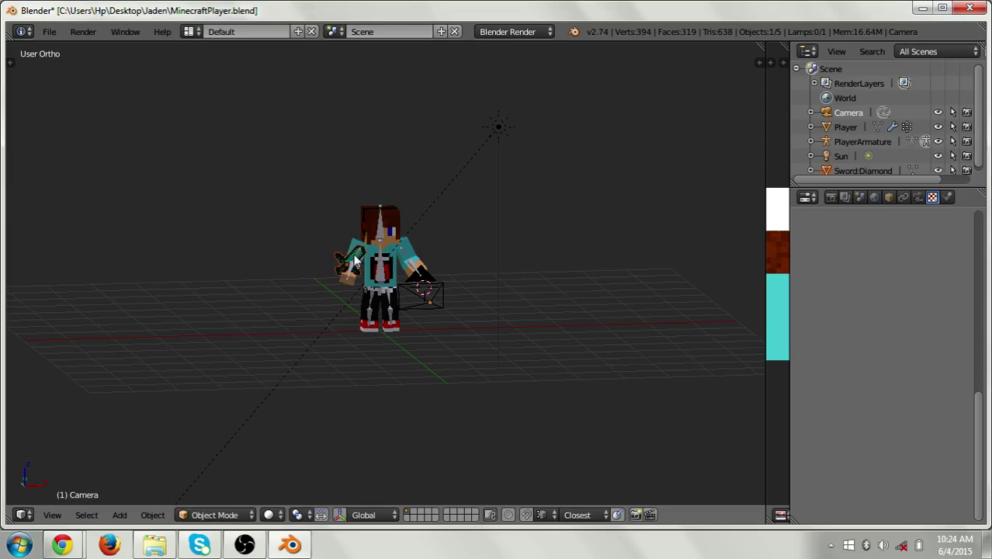
key(g)
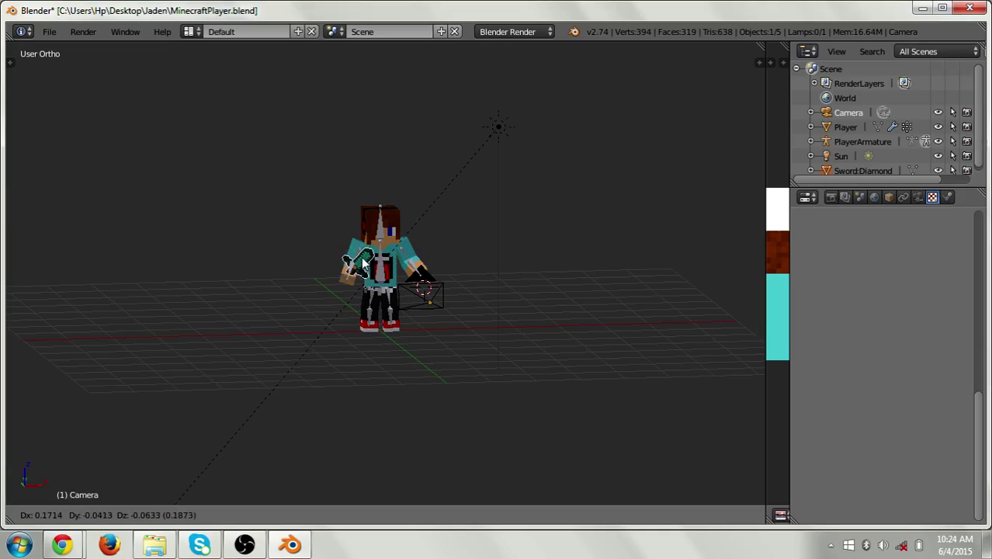
click(362, 264)
- From an angled side view, tilt the sword slightly with a trackball rotation and shift it about 0.08 units toward the right hand
middle_drag(533, 291, 611, 288)
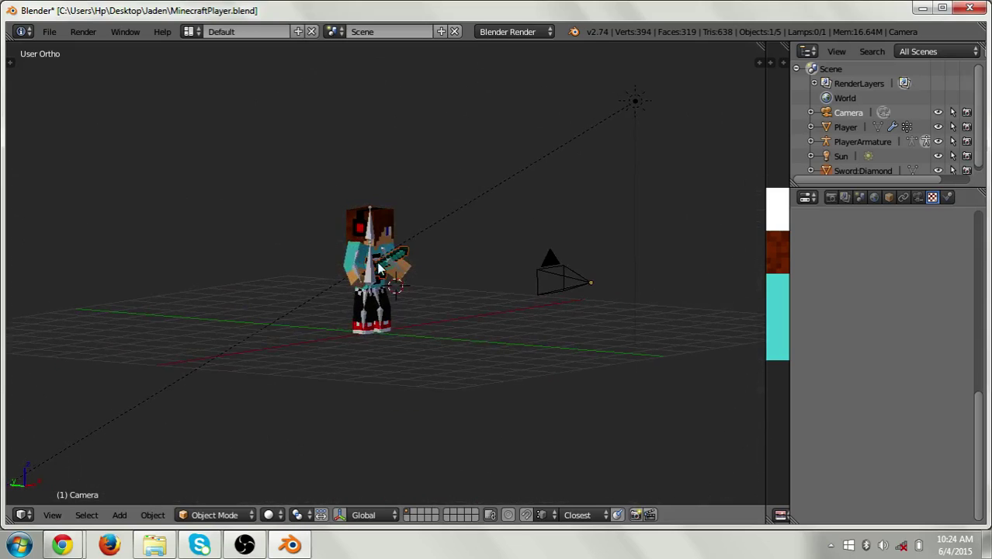
key(r)
key(r)
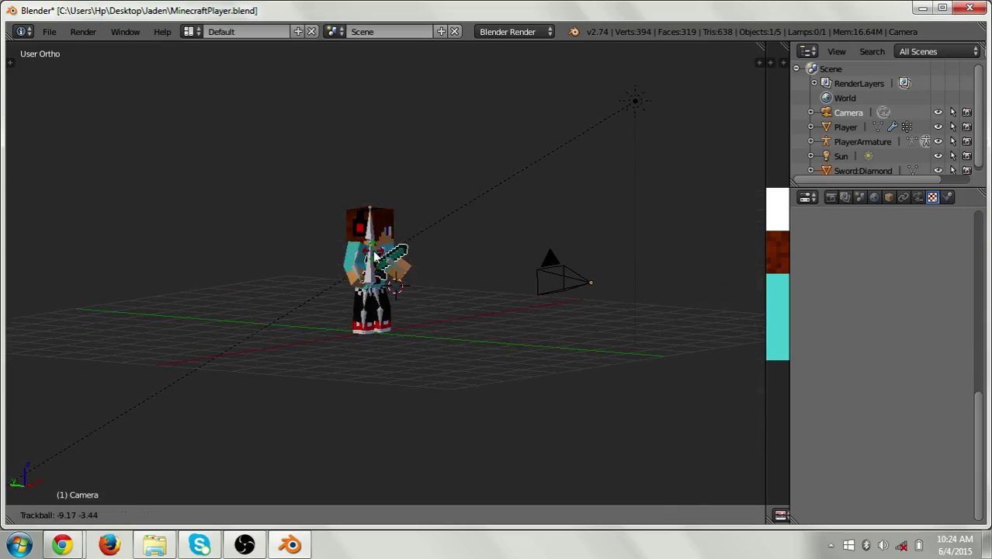
click(376, 256)
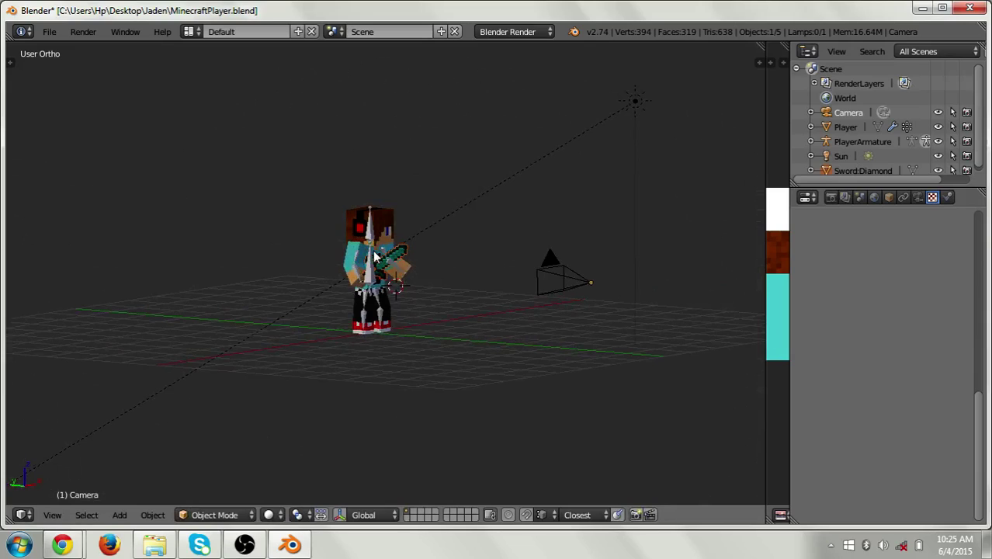
key(g)
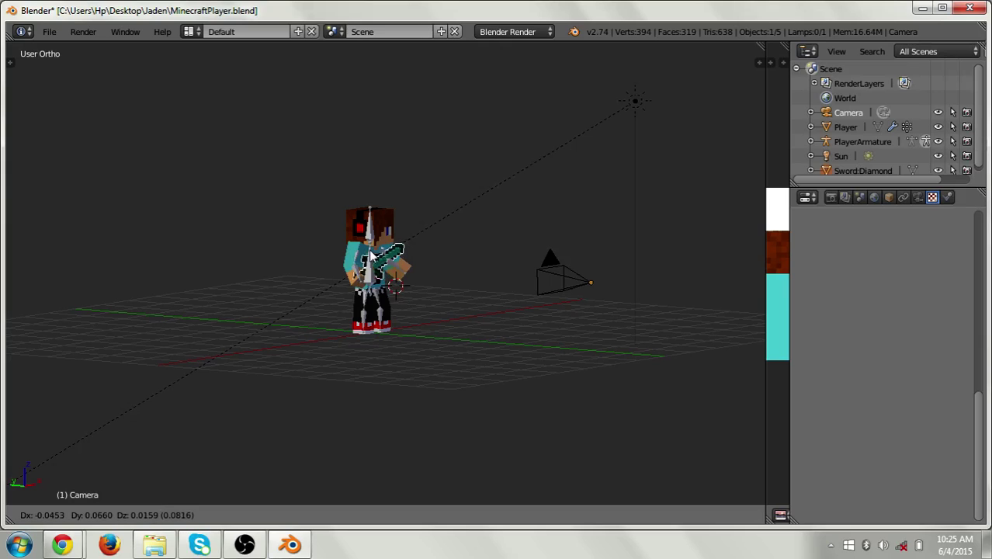
click(373, 256)
- Viewed from above, align the diamond sword's blade with the player's right hand using trackball and plain rotations
middle_drag(509, 272, 391, 334)
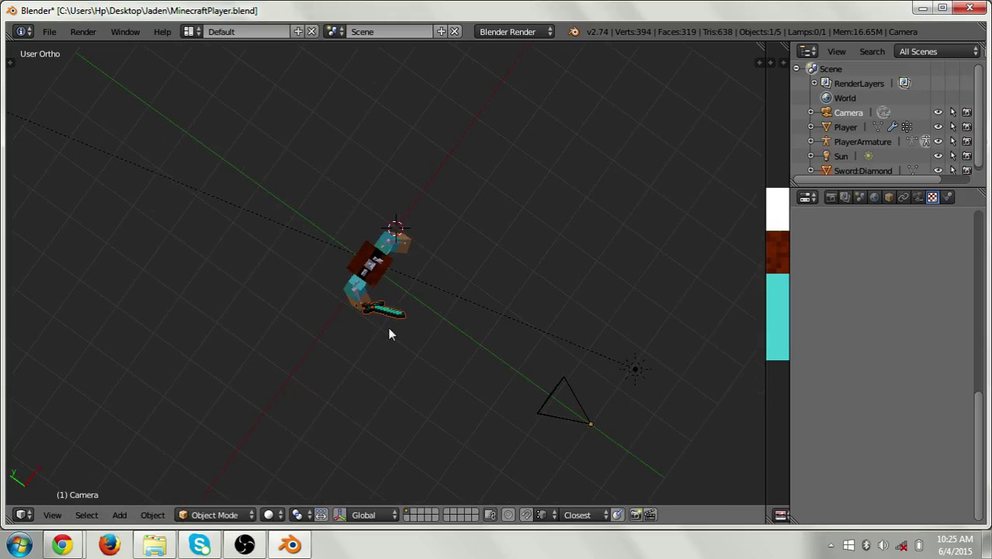
key(r)
key(r)
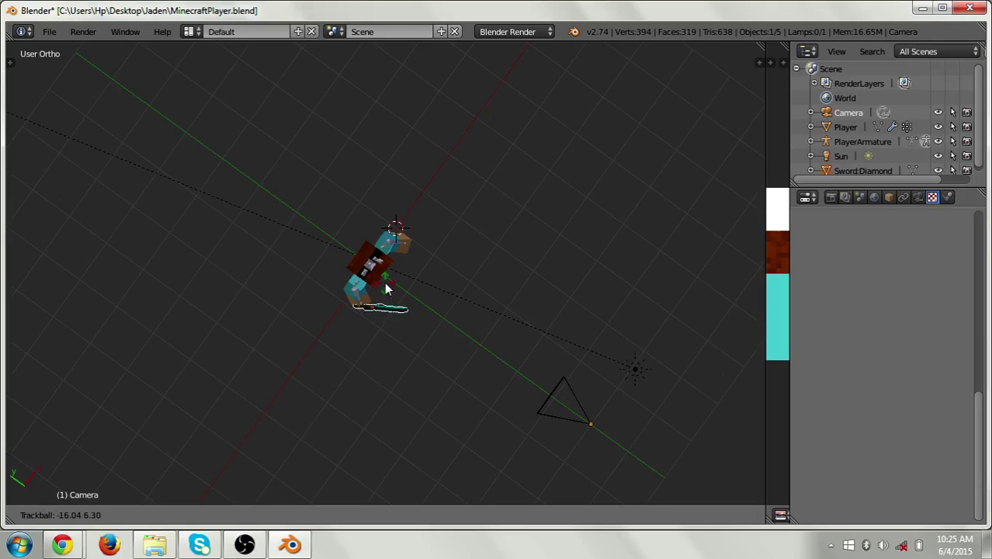
click(385, 284)
key(r)
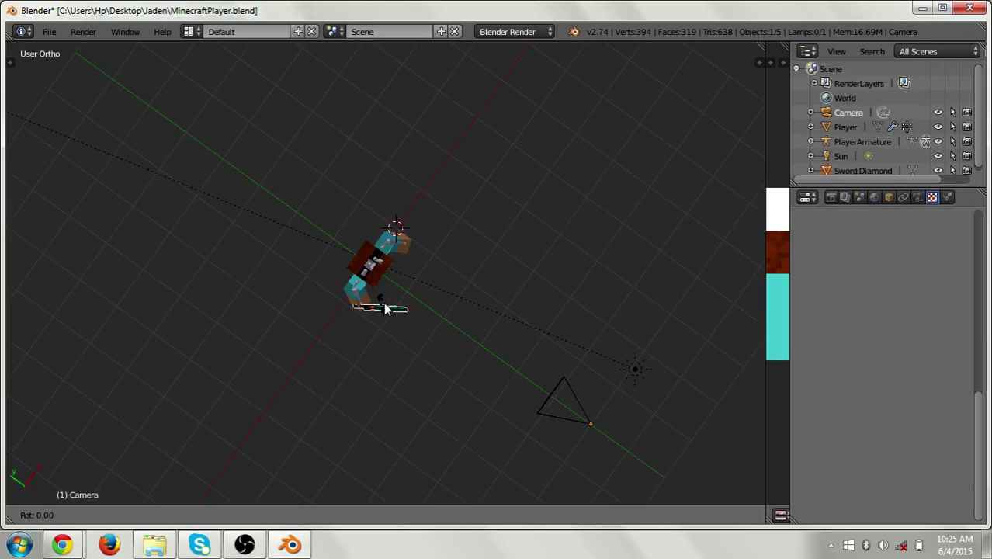
click(385, 312)
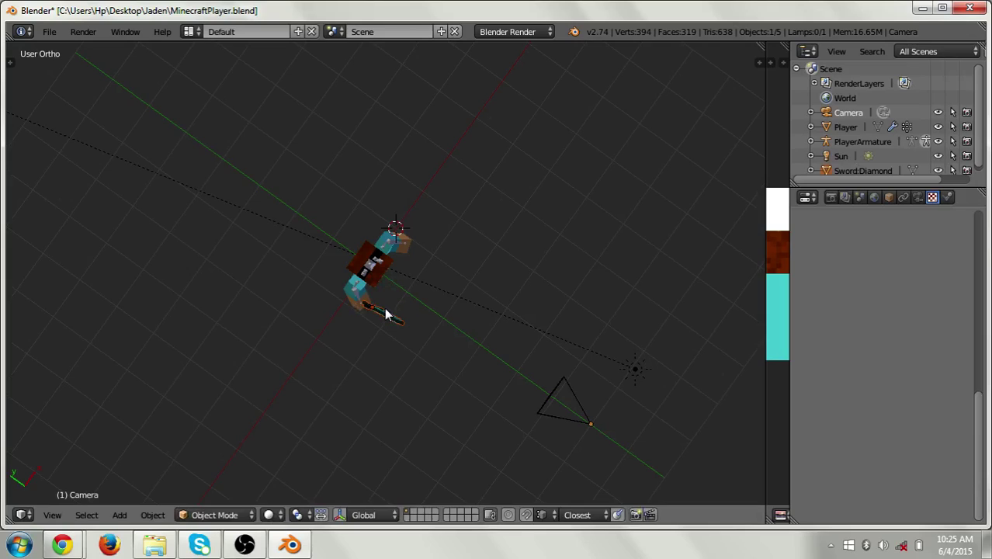
key(r)
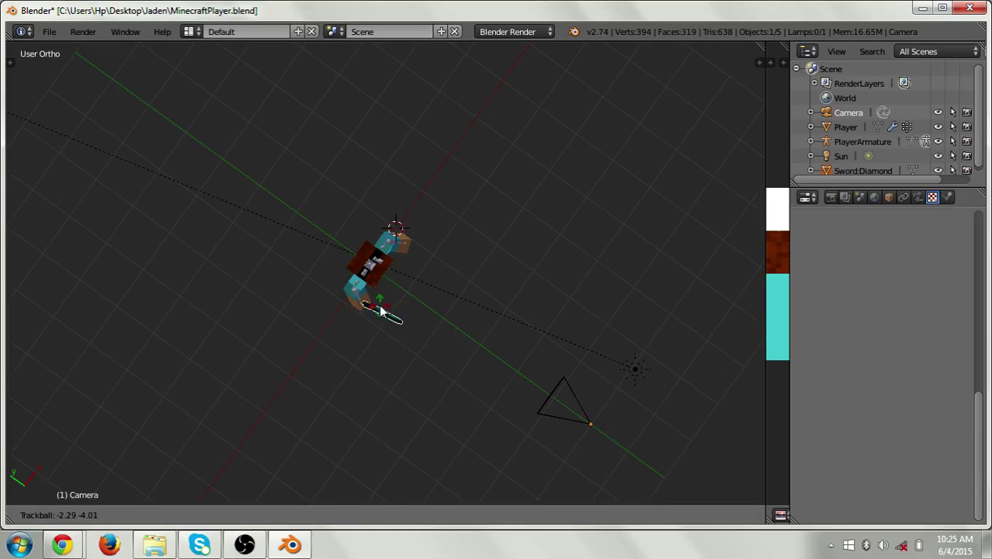
click(381, 310)
- From a side view, move the diamond sword about 0.04 units closer into the player's right hand
middle_drag(545, 337, 608, 231)
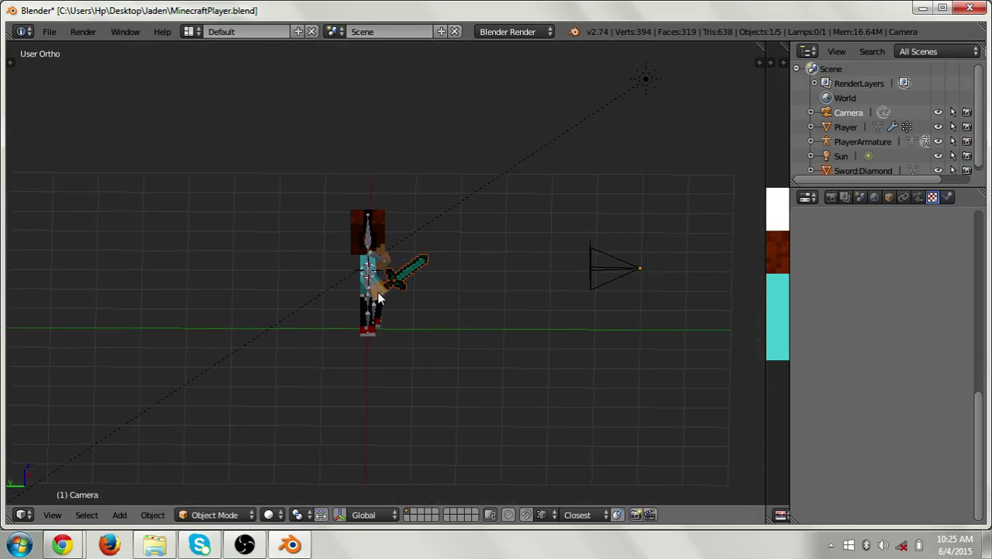
middle_drag(402, 295, 415, 262)
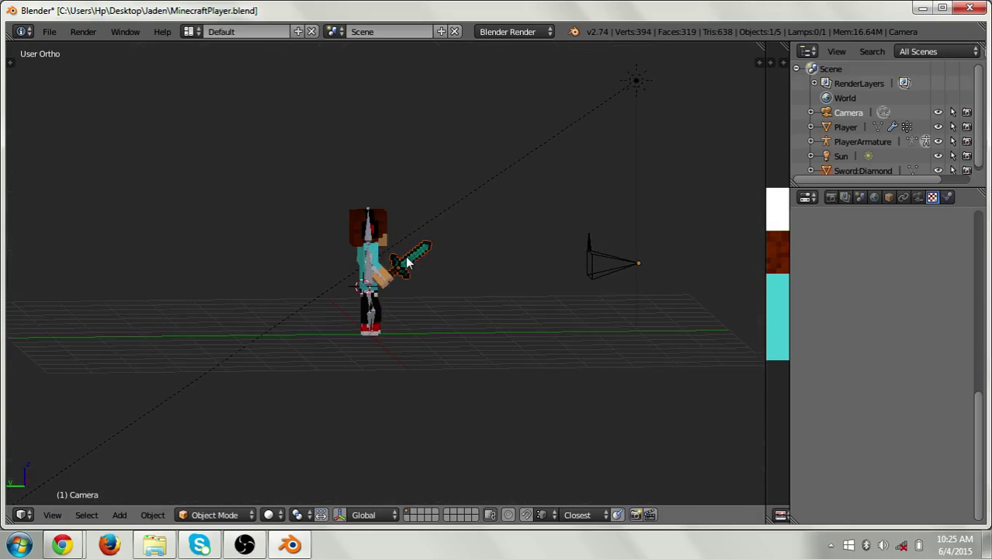
key(g)
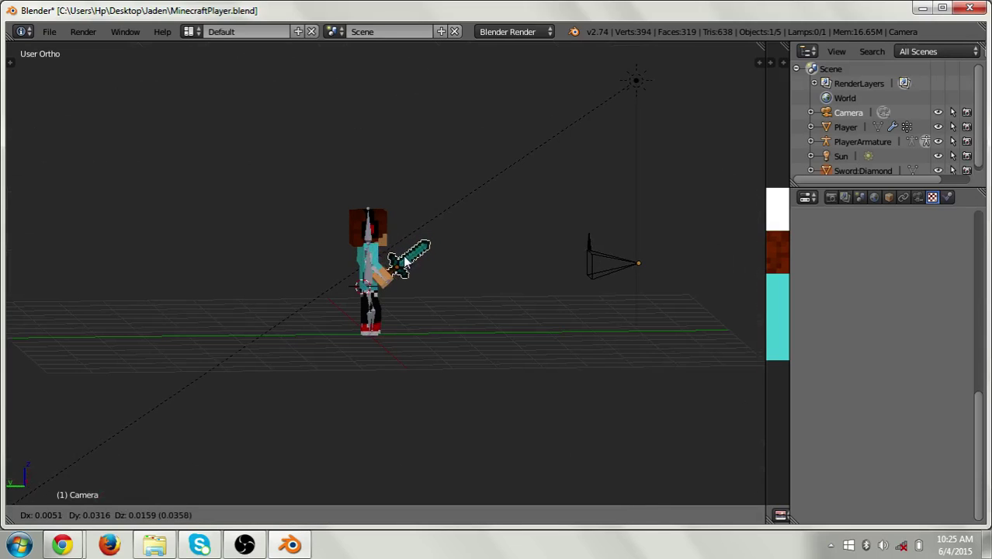
click(404, 262)
middle_drag(541, 258, 397, 263)
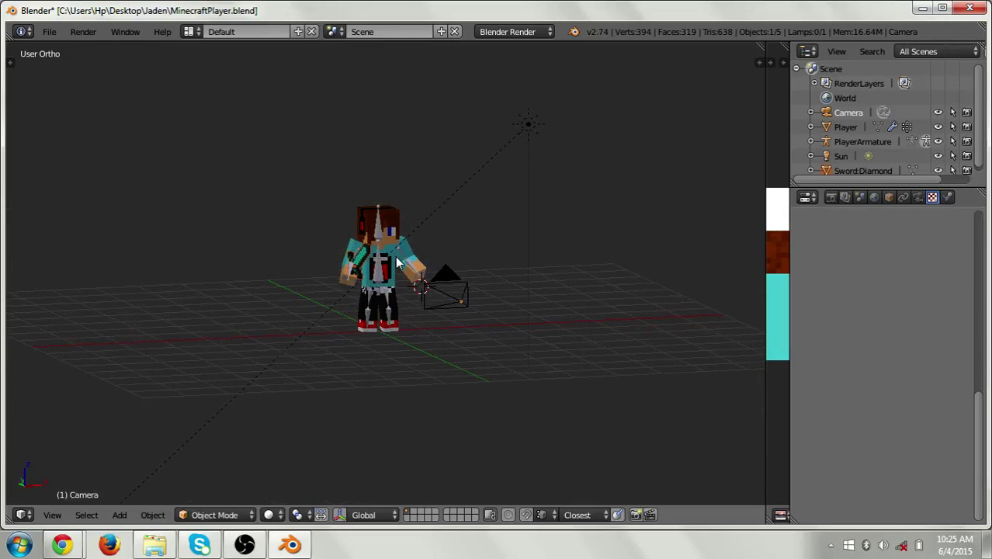
scroll(341, 302, down, 3)
middle_drag(341, 302, 693, 339)
scroll(308, 336, up, 8)
scroll(335, 324, down, 6)
middle_drag(408, 334, 554, 336)
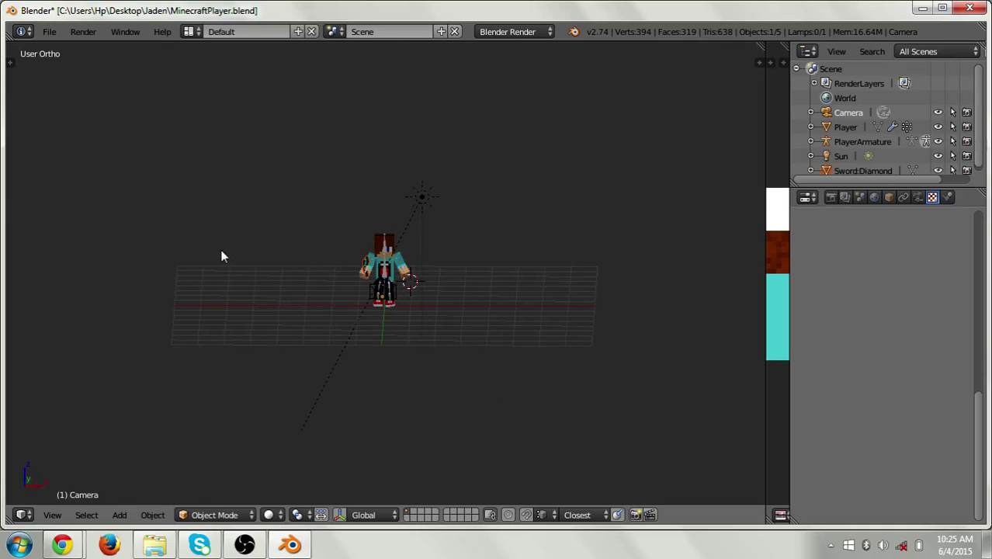
- Start appending from a library and open the Object category of Minecraft_Mob_Rig.blend in the MC RIGS folder
key(shift+F1)
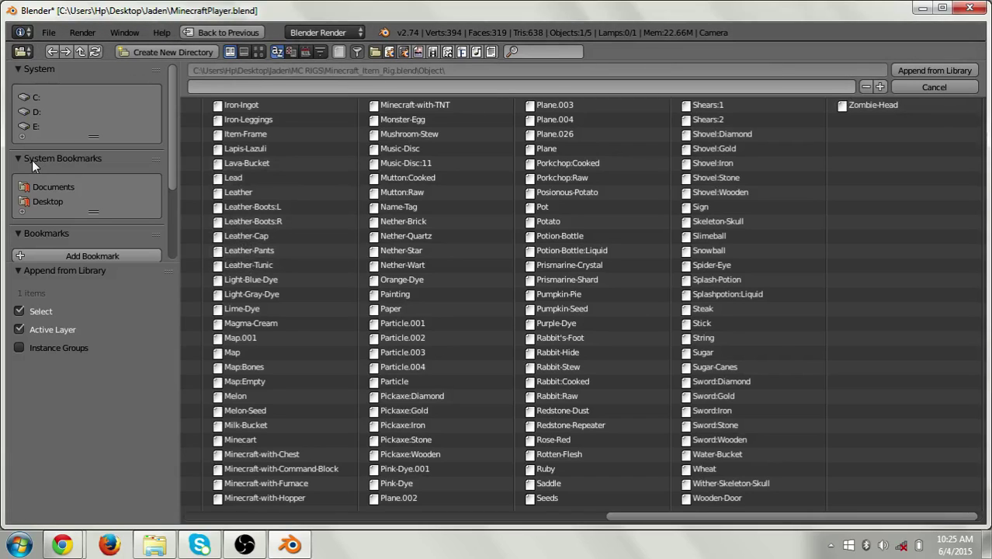
key(Escape)
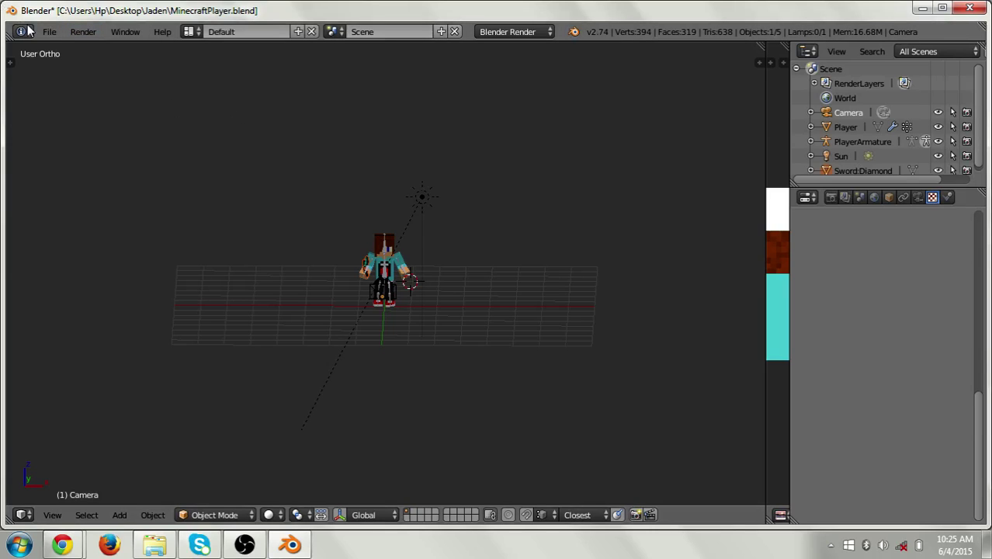
key(shift+F1)
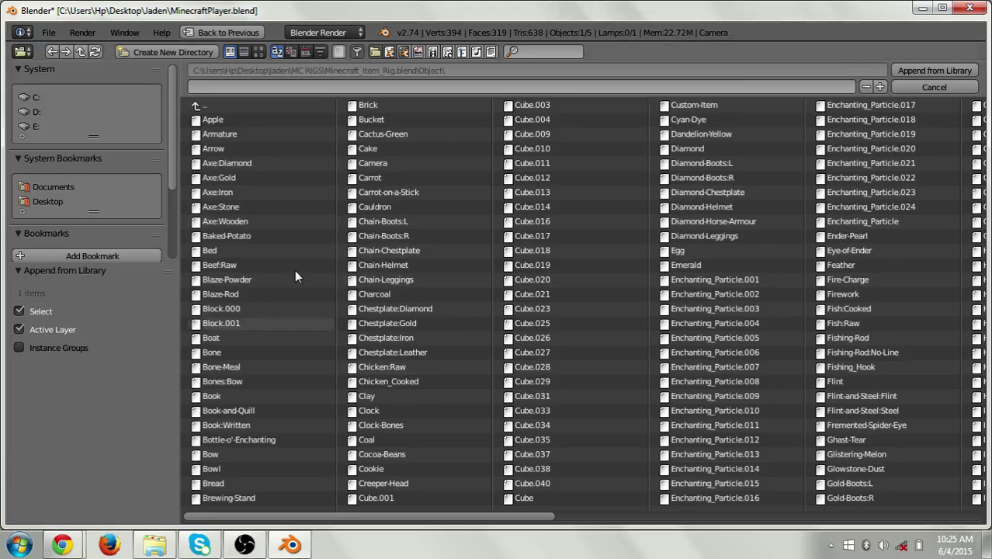
click(201, 105)
click(201, 104)
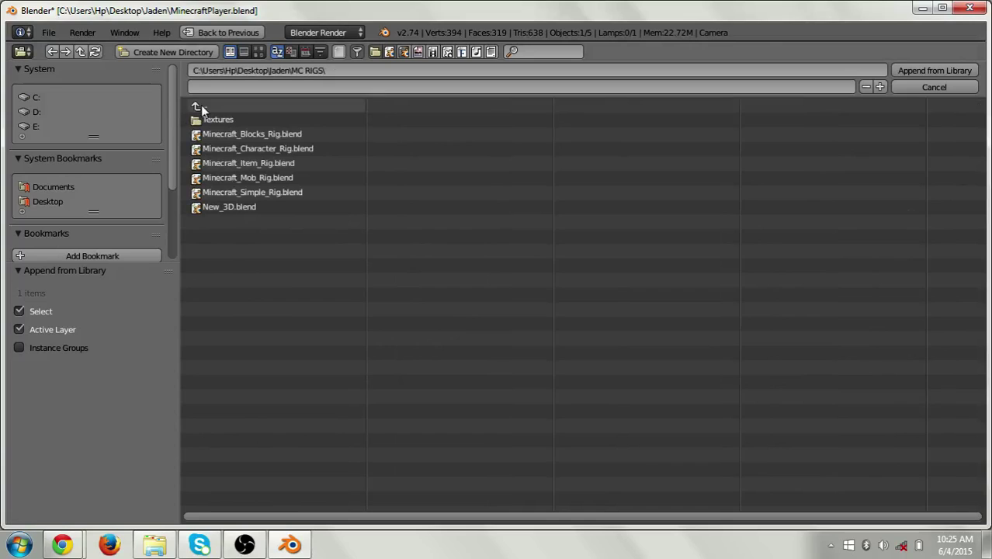
click(277, 178)
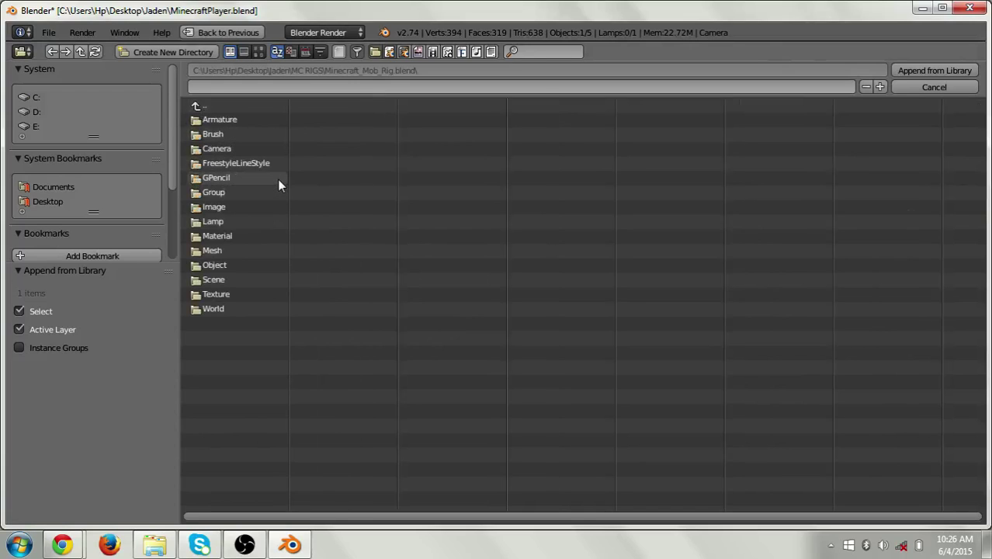
click(235, 263)
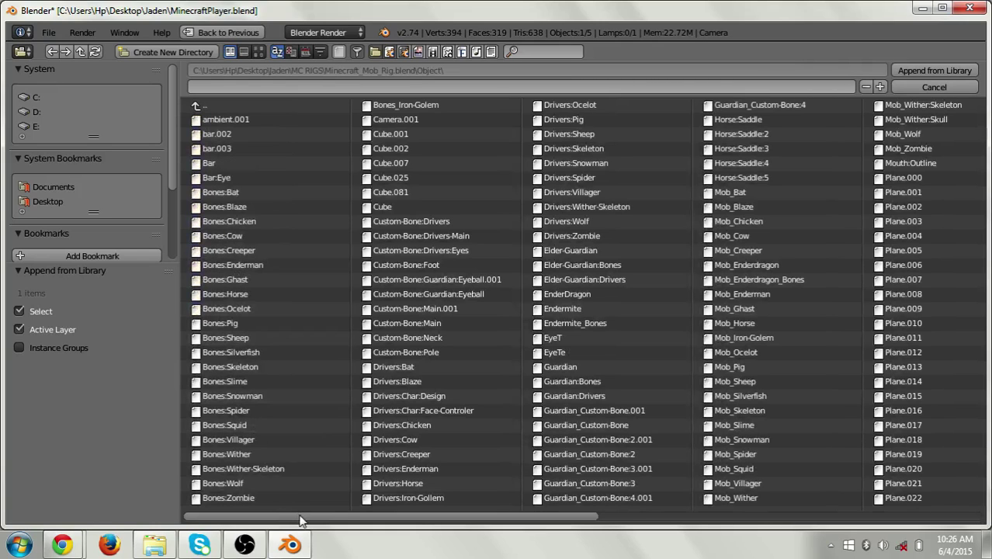
- Append Bones:Wolf, Drivers:Wolf and Mob_Wolf together from the mob rig's objects, dismissing the Windows color scheme prompt
click(248, 483)
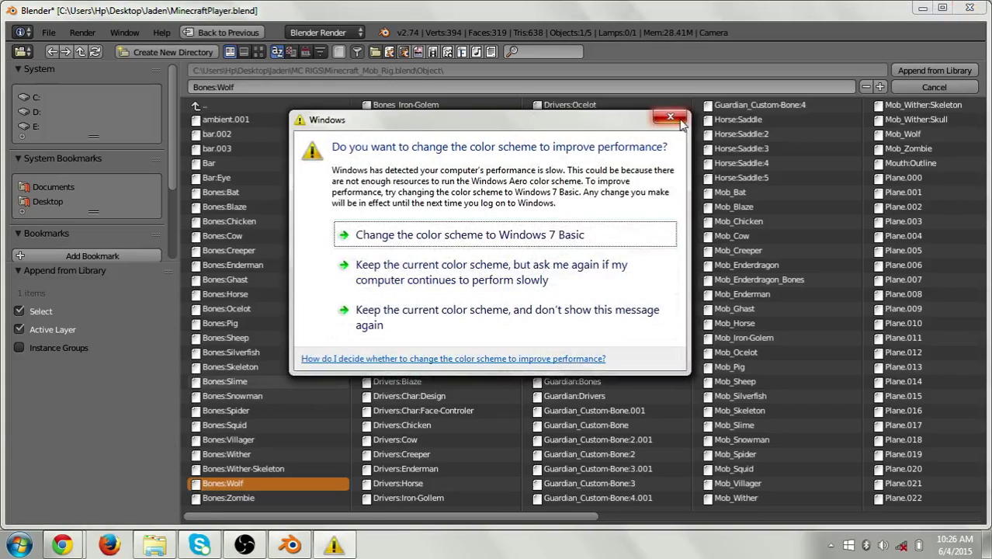
click(671, 118)
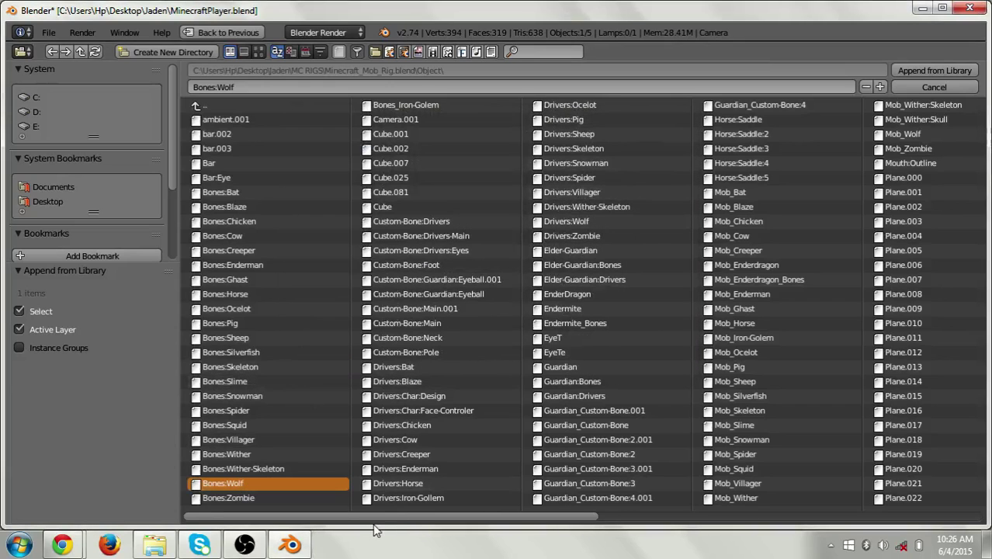
drag(387, 519, 360, 528)
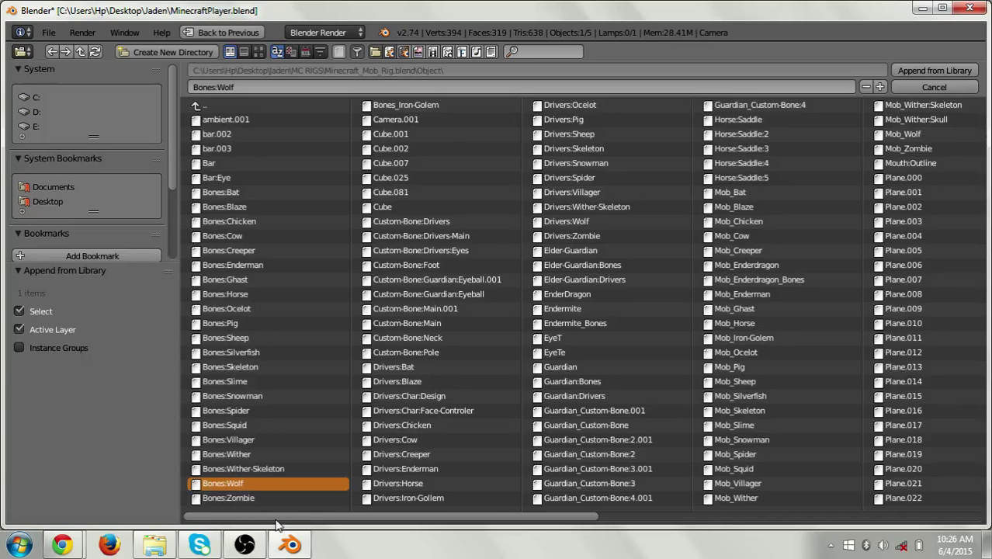
drag(281, 525, 299, 527)
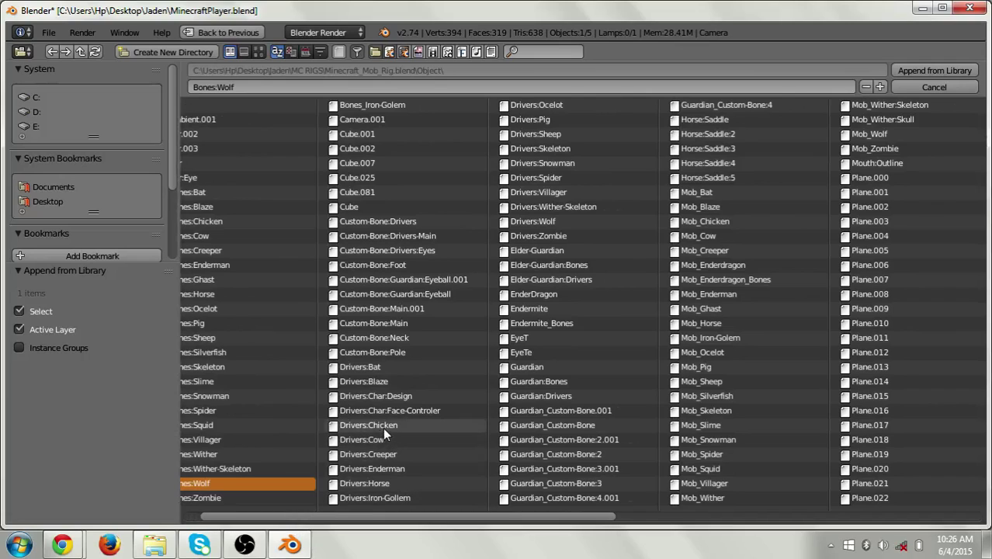
click(575, 221)
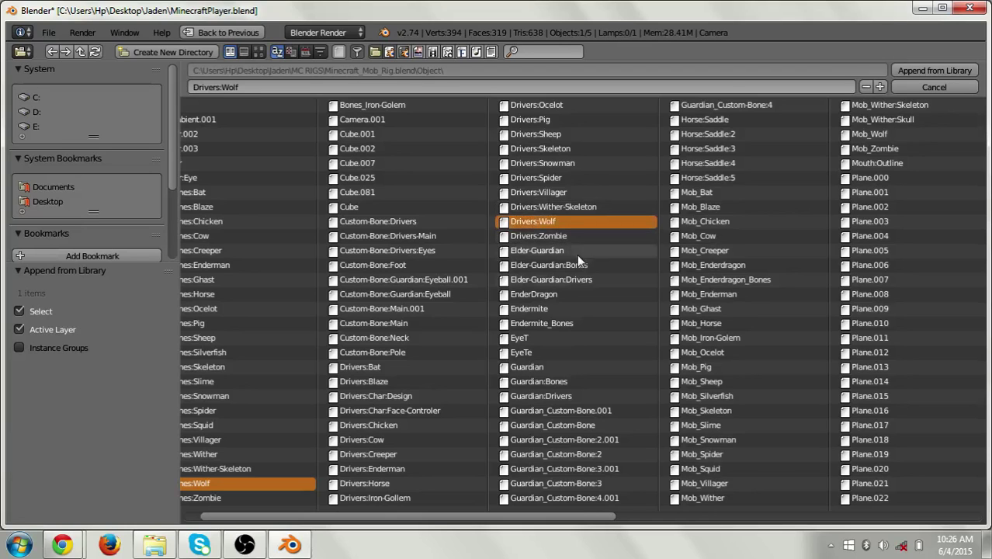
drag(586, 519, 716, 519)
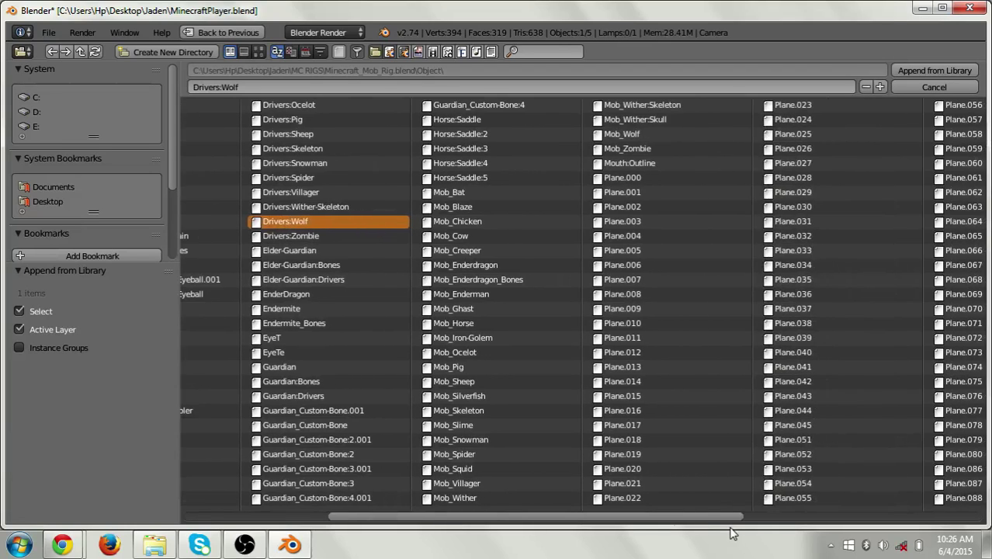
shift+click(635, 133)
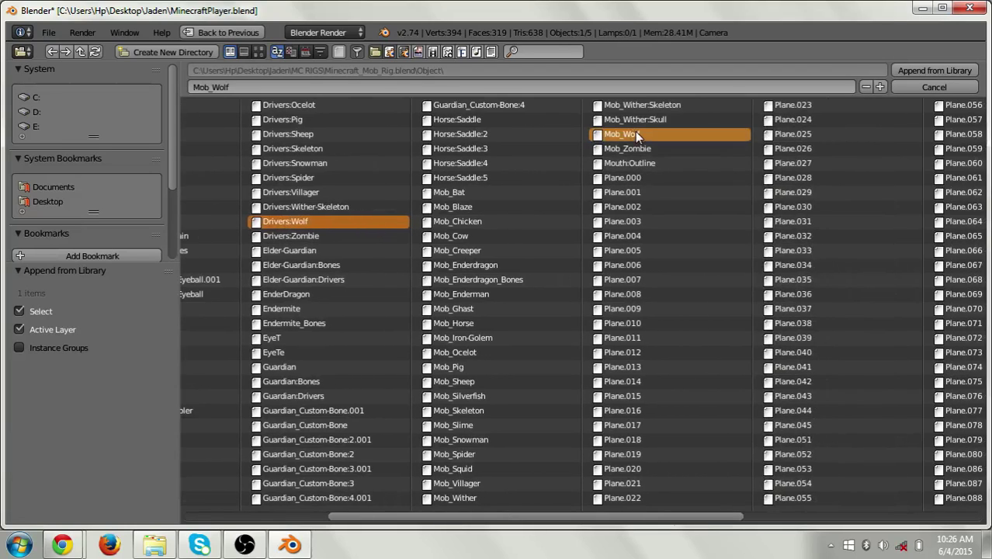
key(Return)
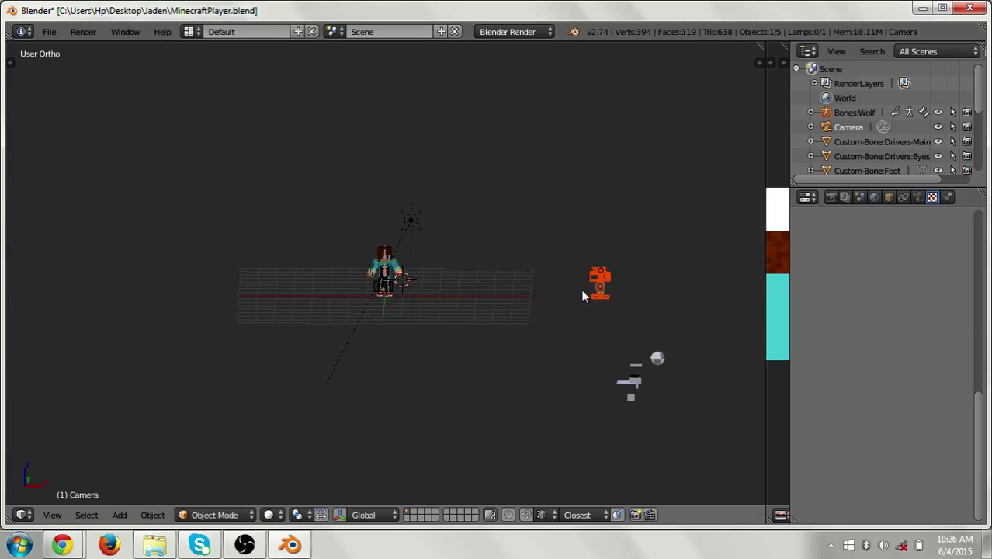
- Examine the appended wolf rig and its helper objects near the player, selecting the Bones:Wolf armature
middle_drag(604, 301, 726, 388)
right_click(652, 364)
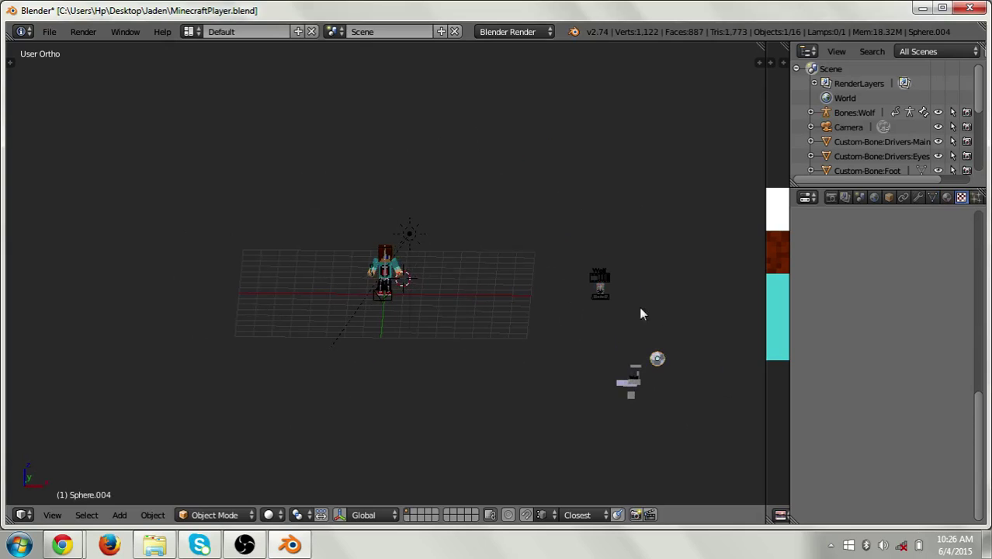
right_click(600, 286)
middle_drag(619, 283, 28, 153)
scroll(732, 306, up, 5)
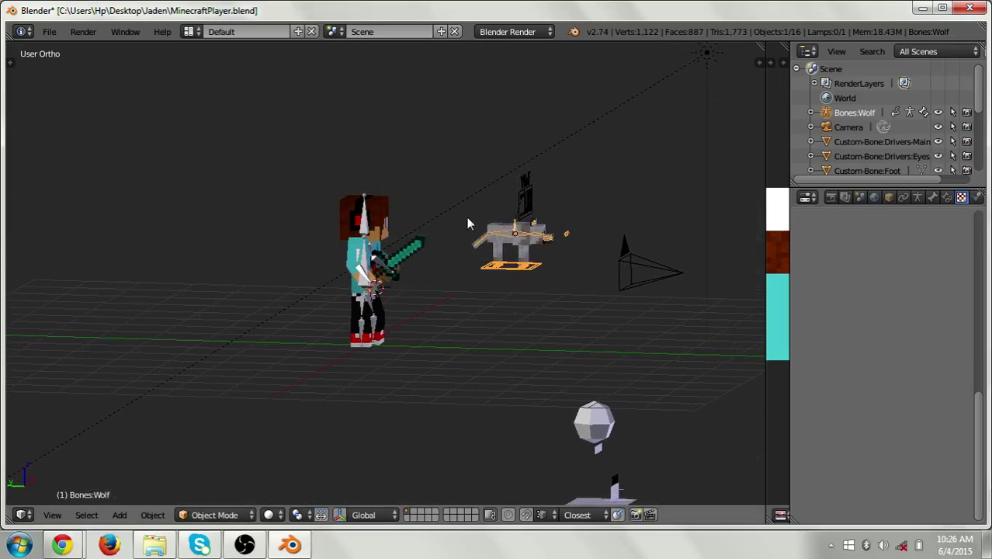
- Try to move the Mob_Wolf mesh by itself toward the player, and undo that move
right_click(497, 249)
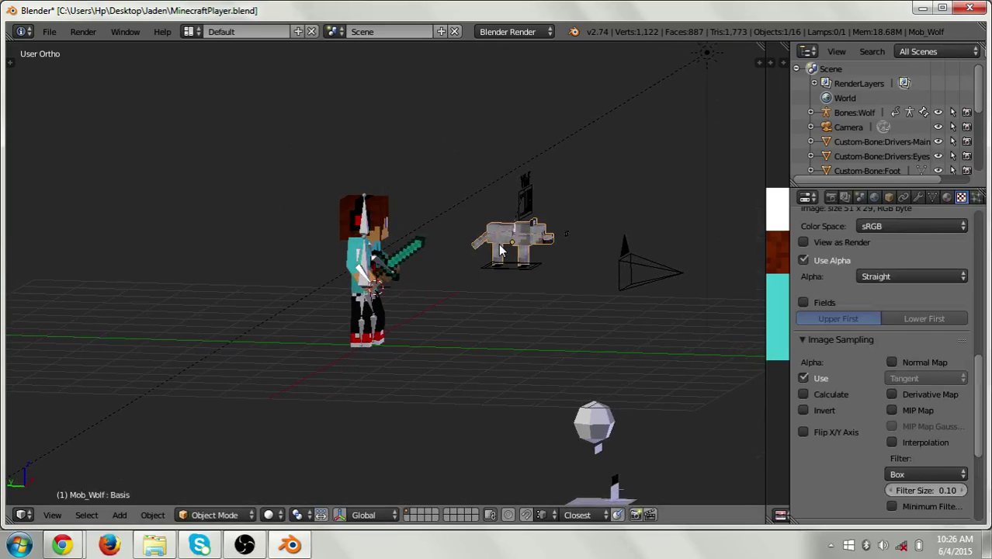
key(g)
click(479, 253)
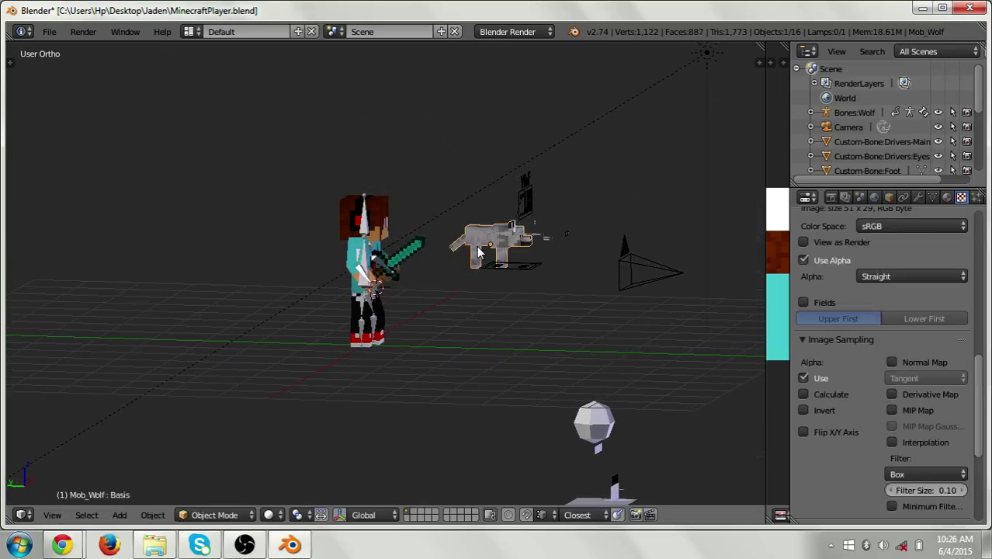
key(ctrl+z)
- Select the wolf's Bones:Wolf armature and move the wolf rig down toward the ground near the player
right_click(516, 236)
right_click(517, 234)
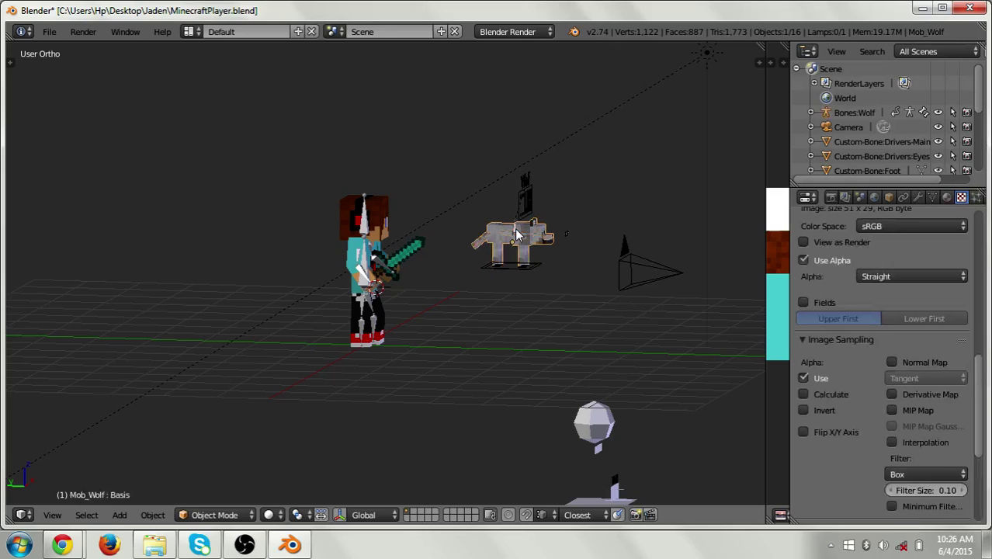
right_click(515, 228)
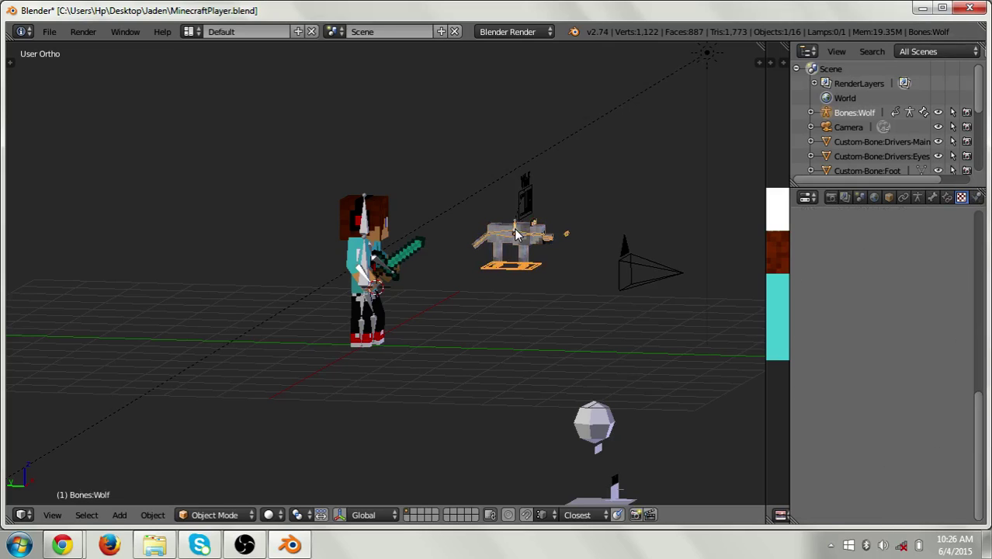
key(g)
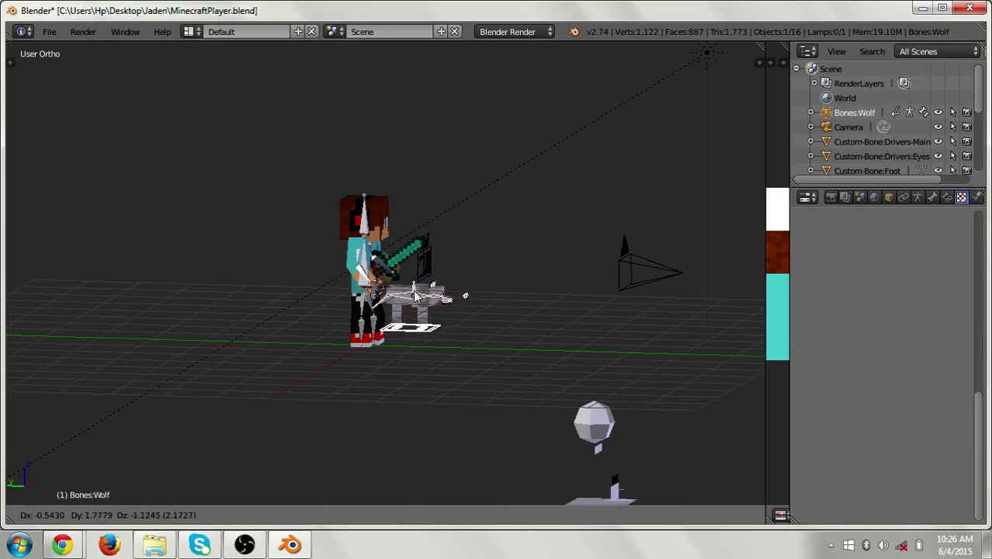
click(431, 303)
- From front views, move the wolf rig across the scene to the player's left side and lower it further
middle_drag(482, 300, 370, 298)
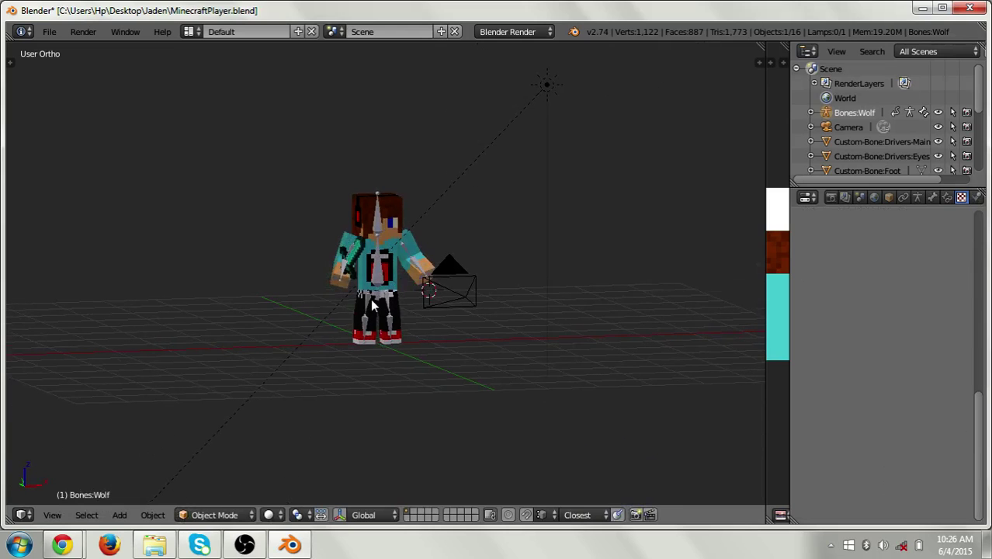
key(g)
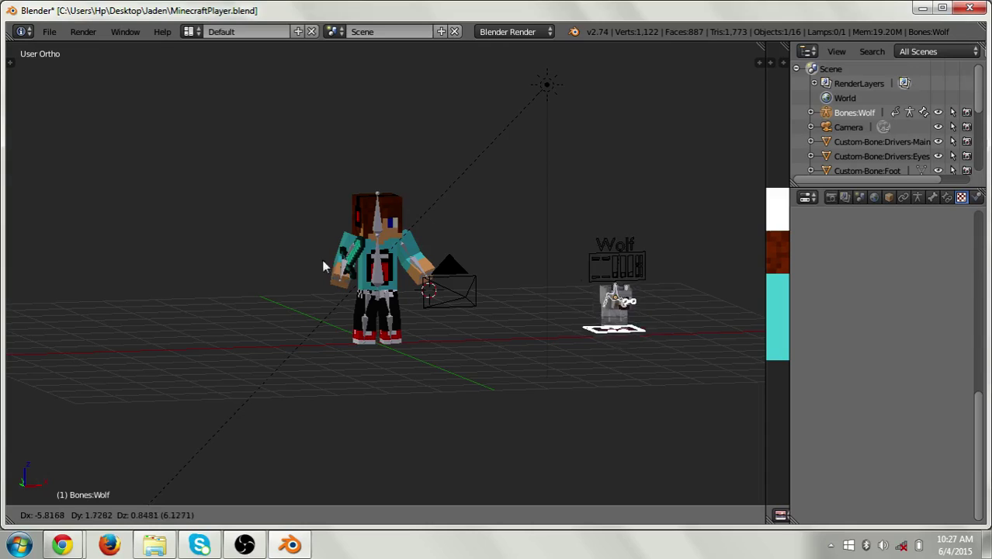
click(222, 257)
middle_drag(221, 256, 543, 276)
key(g)
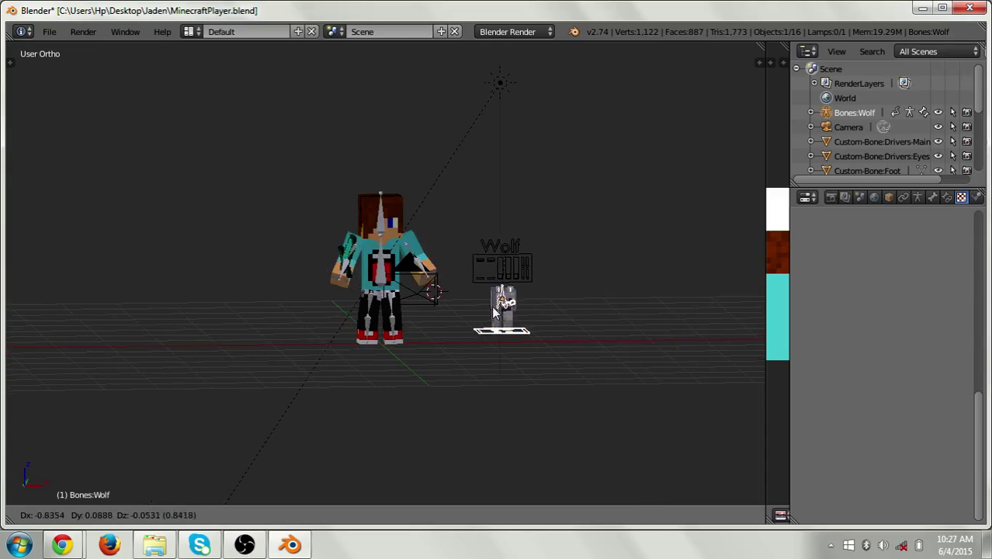
click(450, 347)
middle_drag(450, 347, 447, 142)
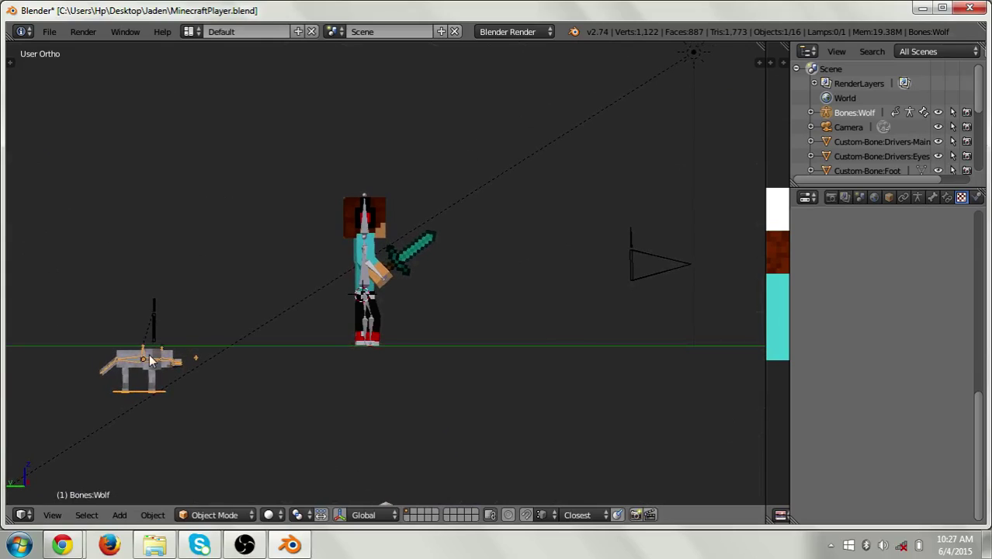
- Move the wolf rig up onto the ground line and level with the player in depth, about 4 units across
key(g)
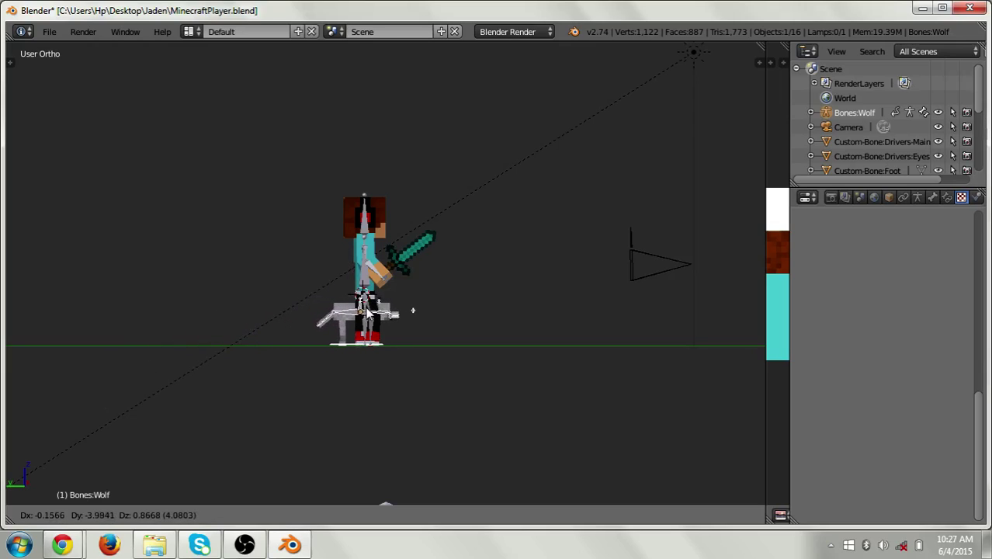
click(530, 328)
middle_drag(530, 327, 379, 337)
scroll(379, 337, down, 3)
middle_drag(384, 381, 463, 379)
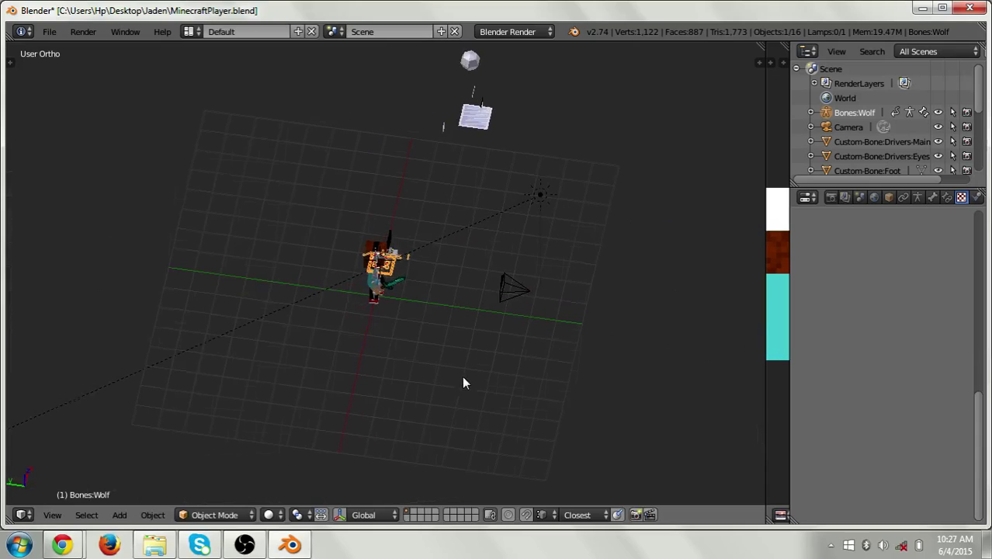
- Render the scene to check the wolf's placement beside the player, repeat the render, and return to the 3D view
click(89, 34)
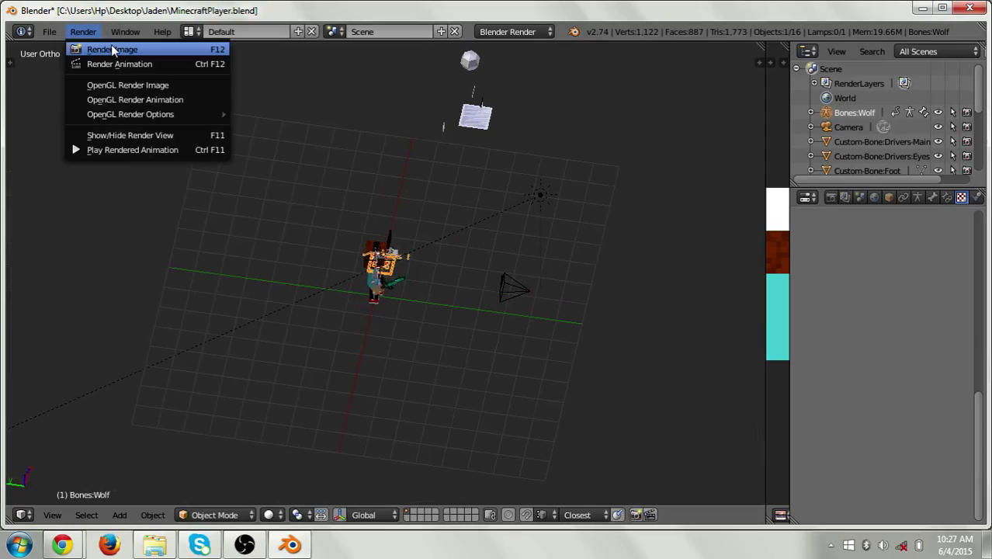
click(111, 48)
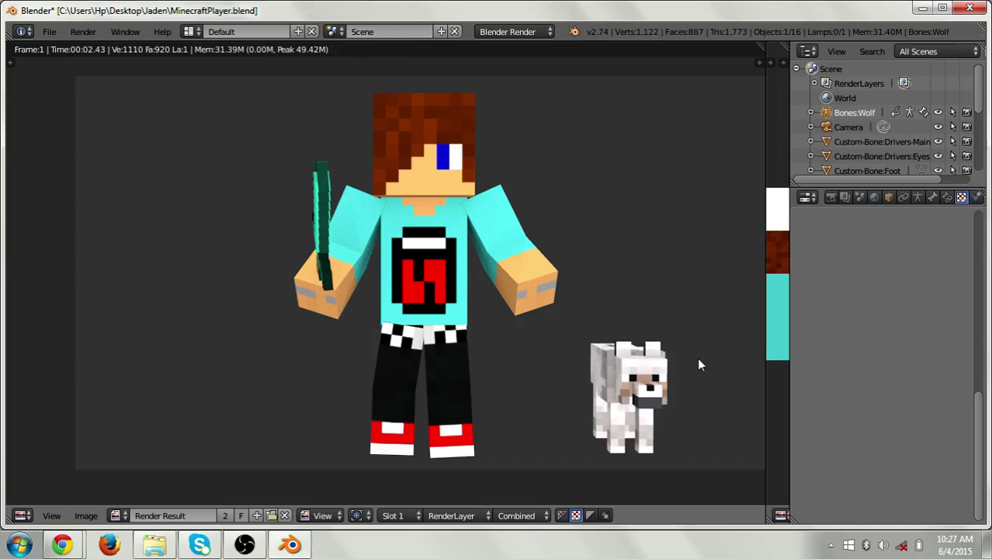
key(Escape)
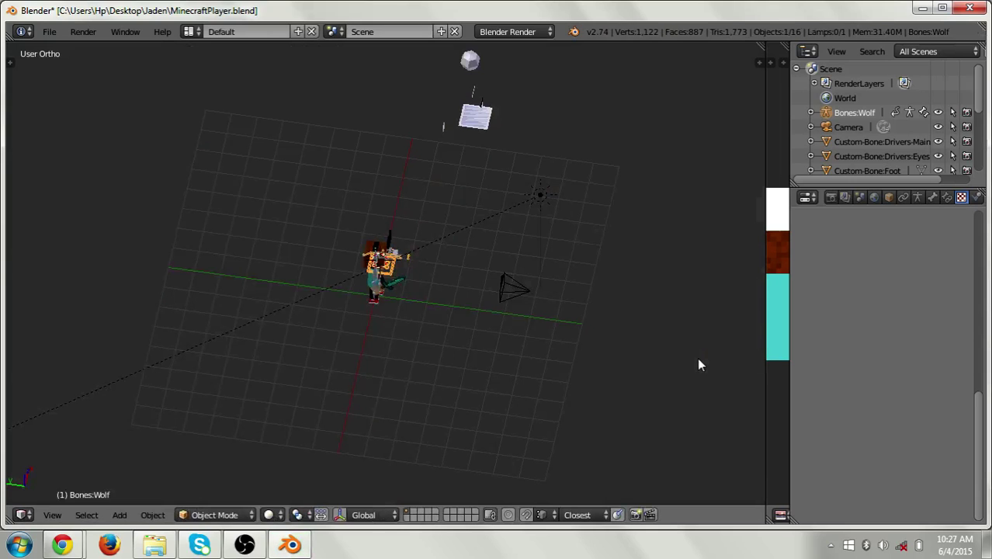
mouse_move(608, 337)
middle_down()
mouse_move(493, 217)
mouse_move(487, 264)
mouse_move(600, 344)
middle_up()
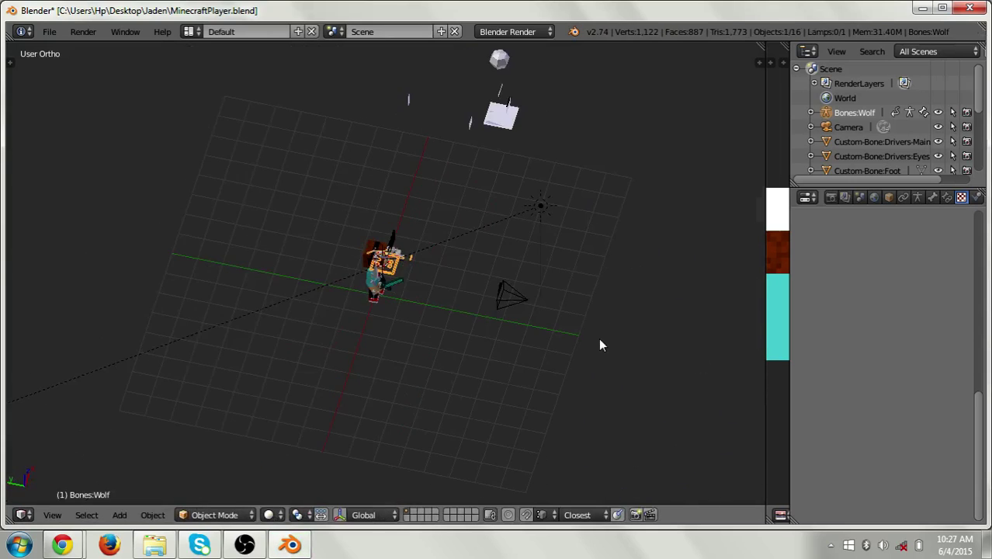
click(94, 32)
click(111, 48)
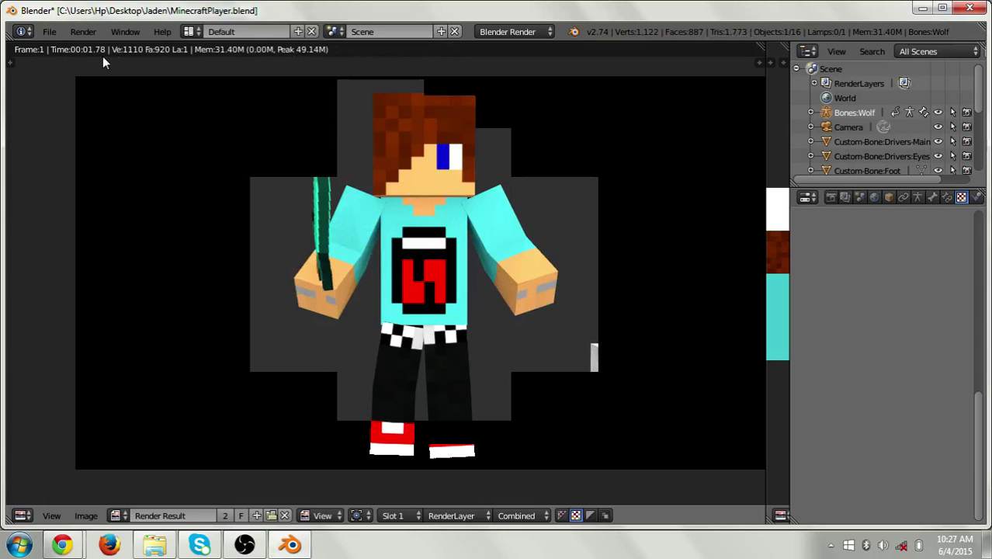
key(Escape)
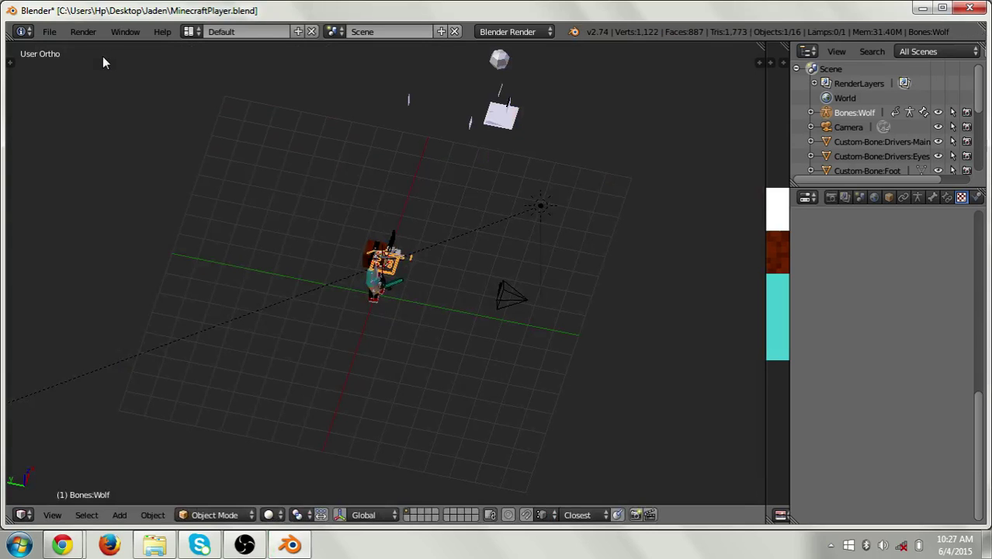
- Start appending from a library file and go back up to the MC RIGS folder
key(shift+F1)
drag(682, 518, 250, 518)
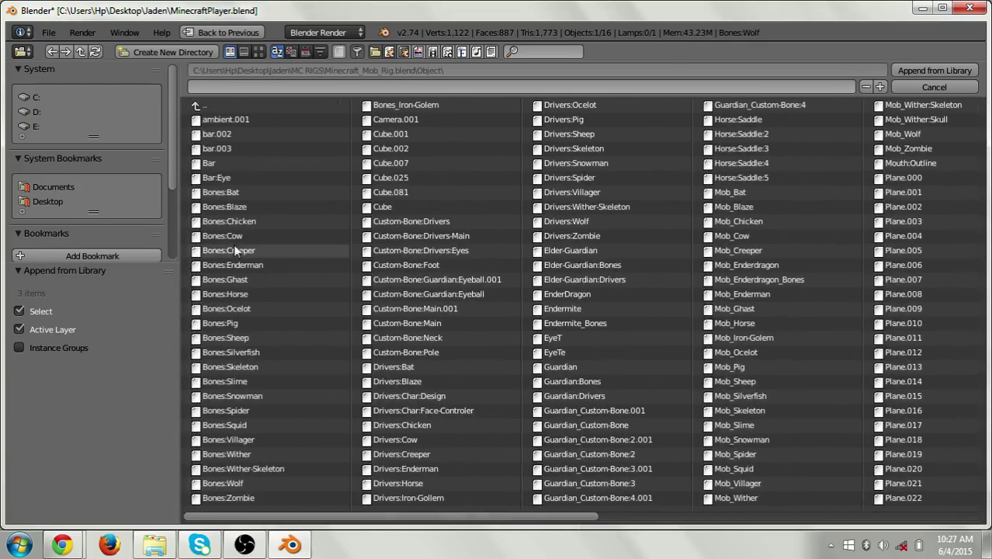
click(234, 107)
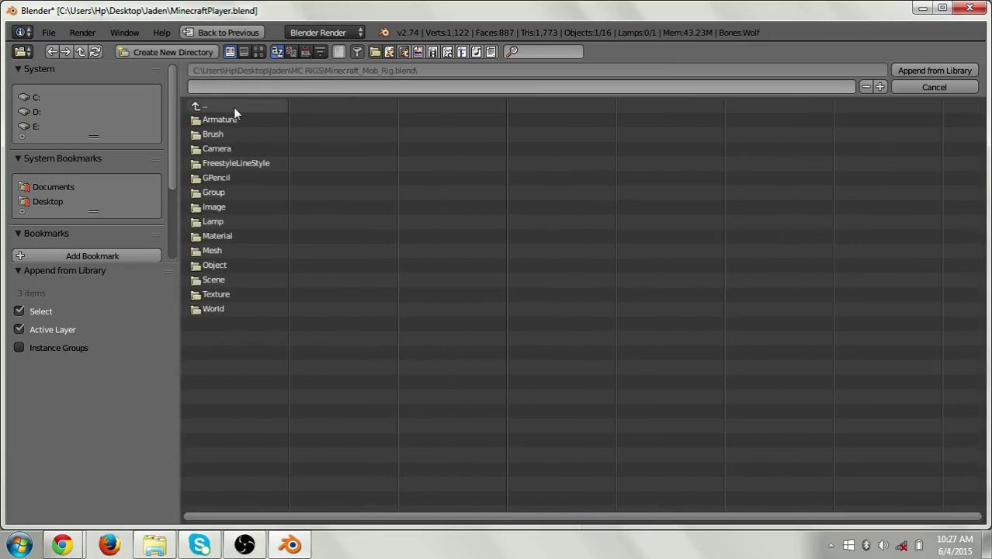
click(236, 107)
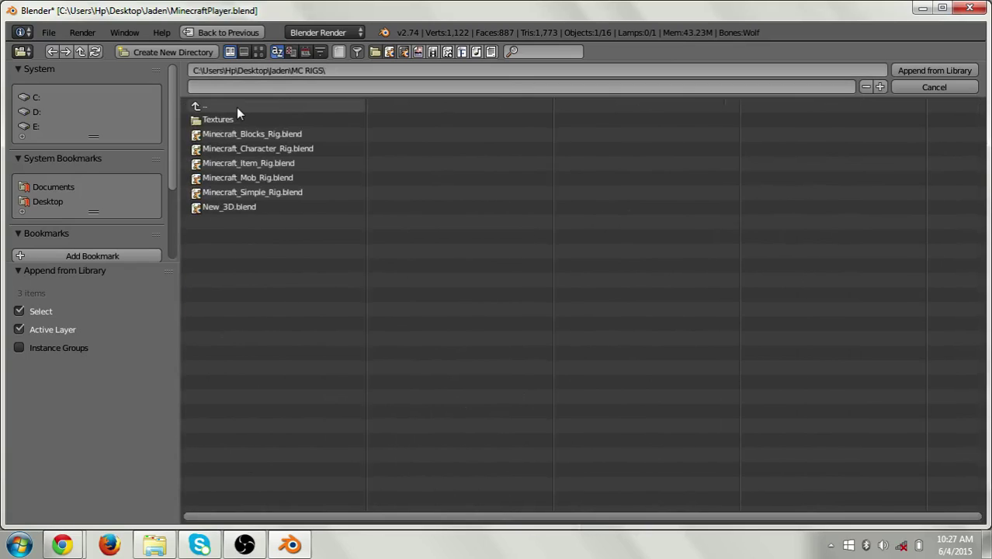
click(280, 177)
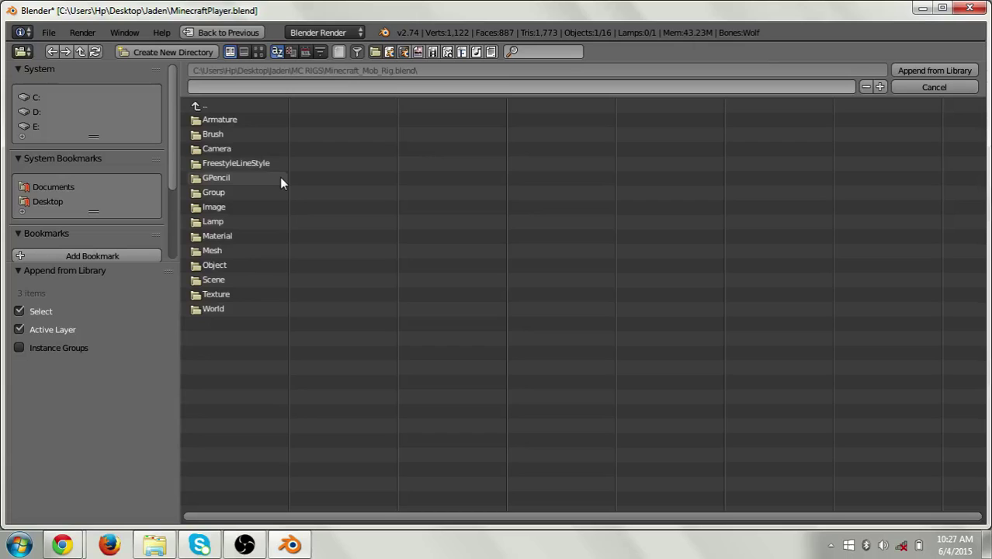
click(272, 264)
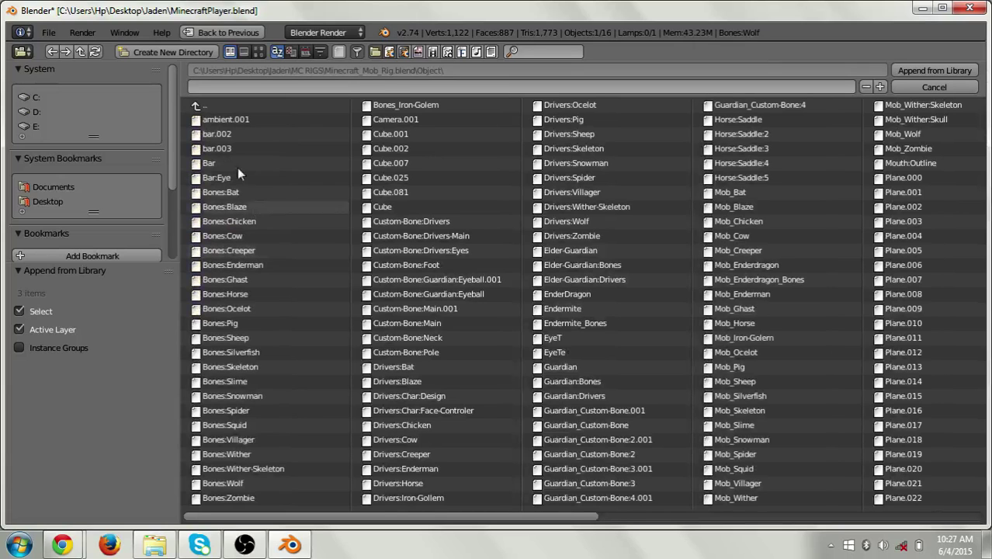
double_click(226, 105)
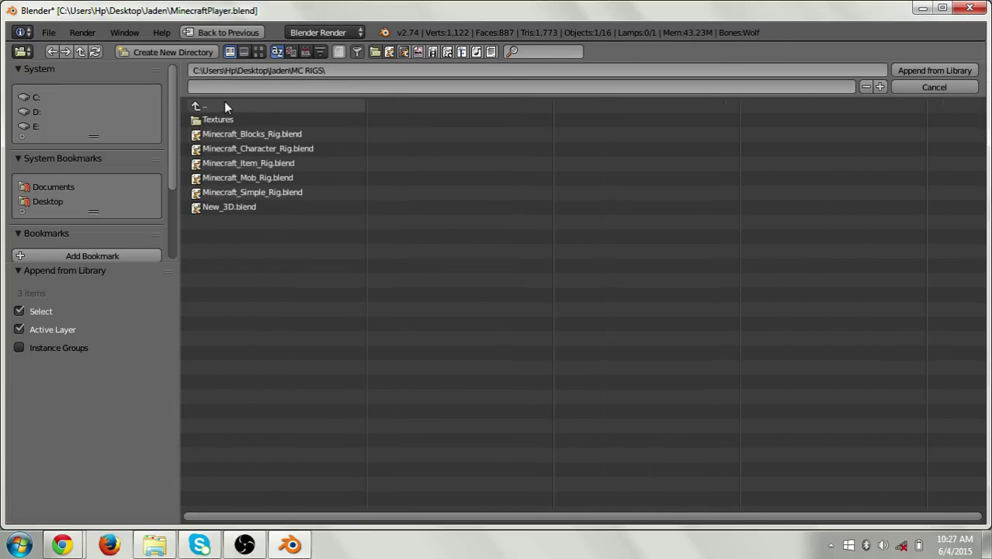
- Append the Wool_Cyan object from Minecraft_Blocks_Rig.blend into the scene
click(282, 134)
click(217, 264)
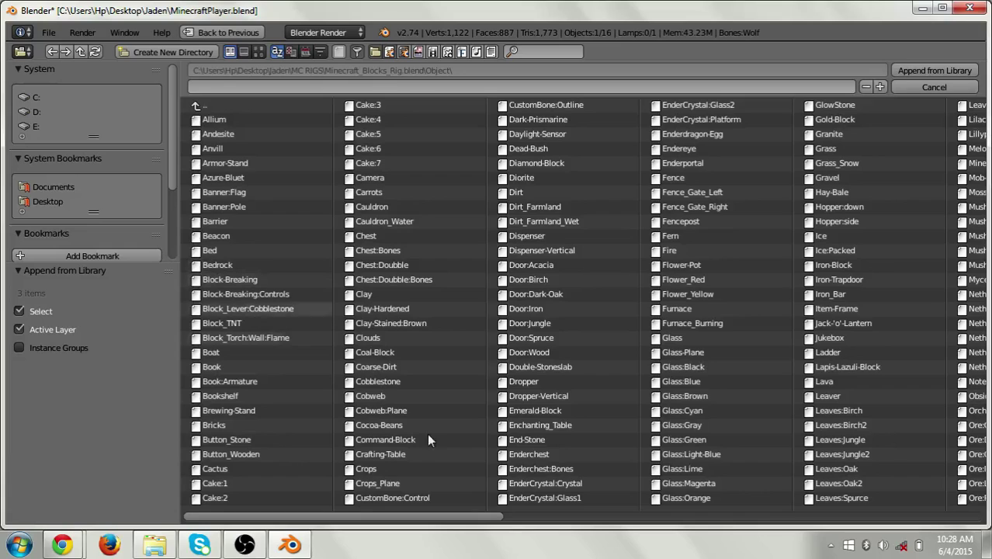
drag(441, 518, 904, 504)
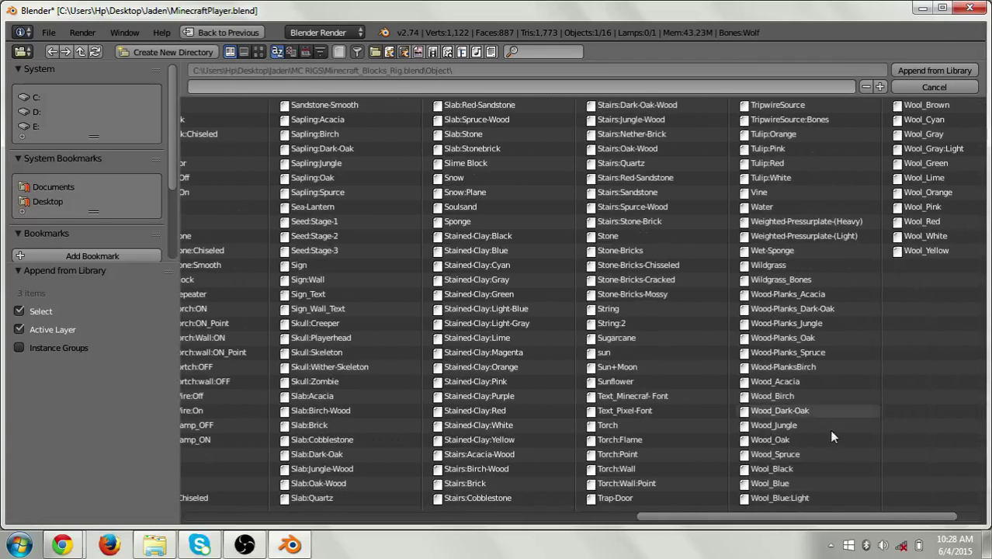
click(954, 118)
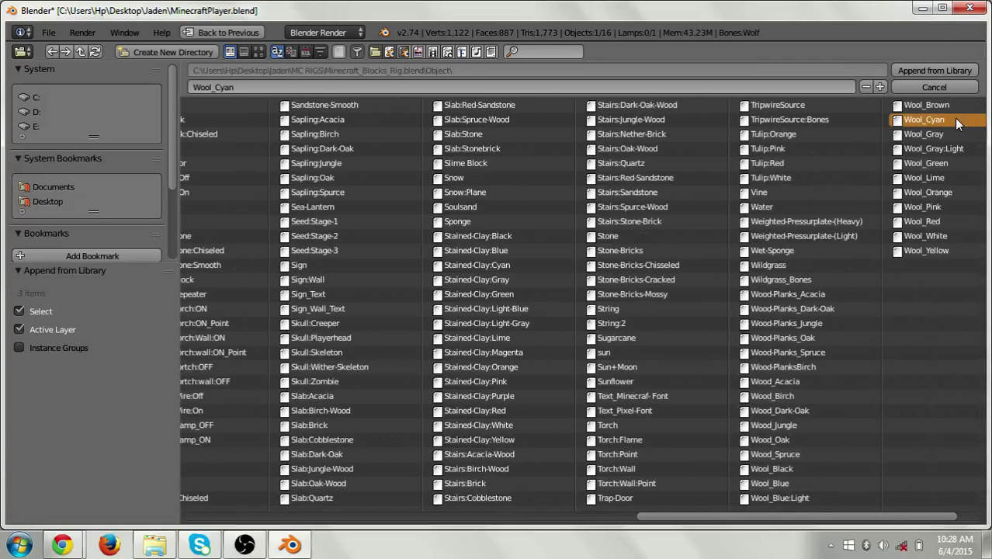
double_click(954, 118)
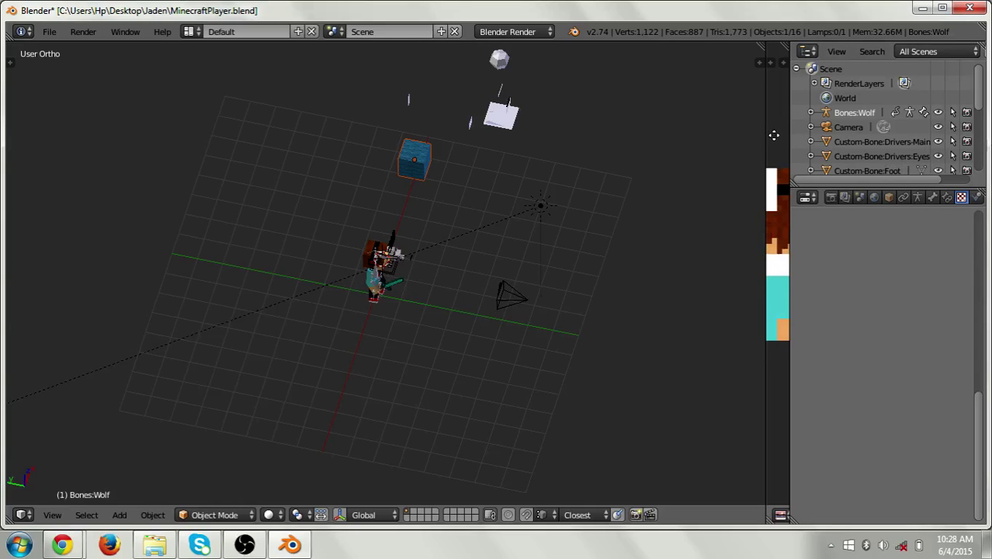
- Move the cyan wool block to ground level in line with the player, and place it on the side opposite the wolf
middle_drag(652, 184, 710, 111)
key(shift+d)
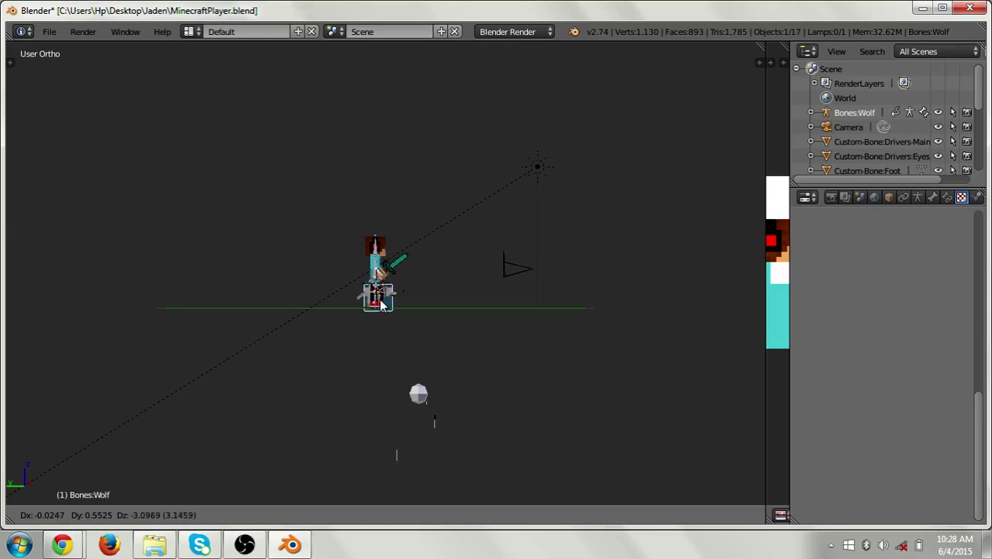
click(380, 303)
middle_drag(525, 299, 380, 302)
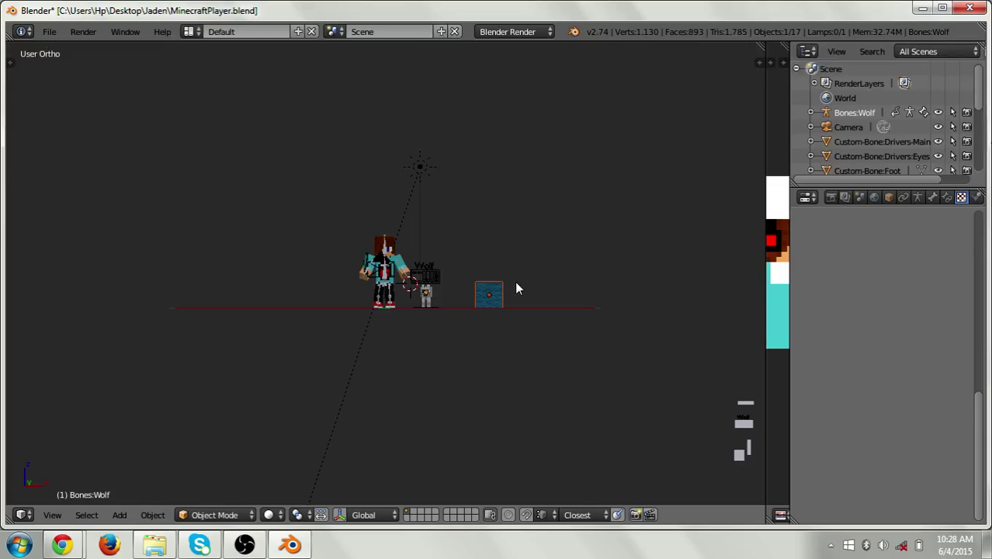
key(g)
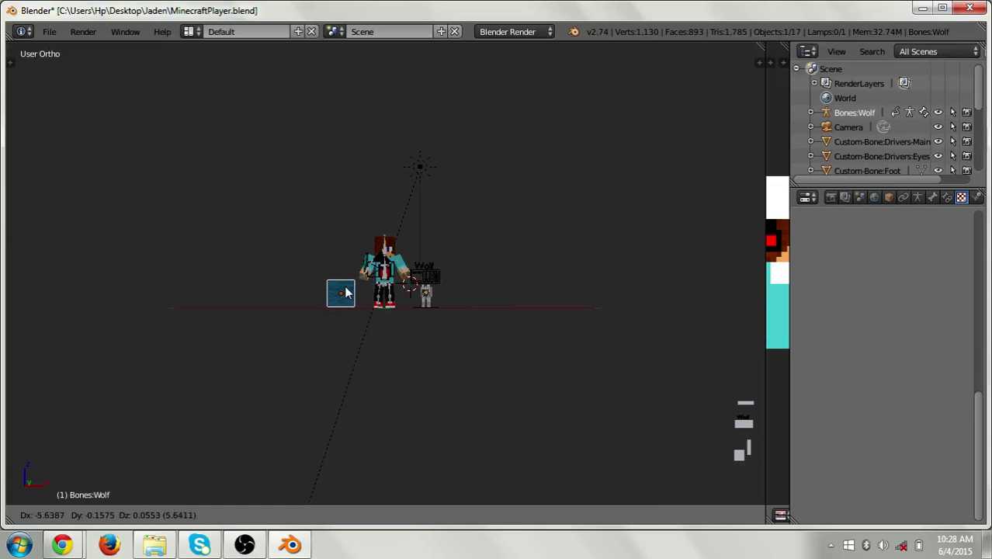
click(345, 293)
- Render the scene to check the cyan wool block's placement, and return to the 3D view
scroll(353, 297, down, 2)
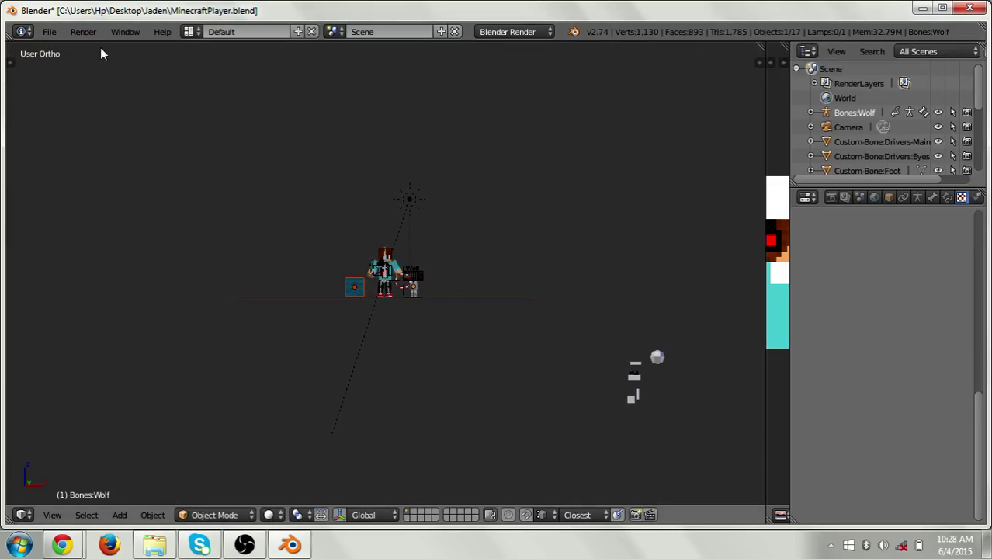
click(93, 32)
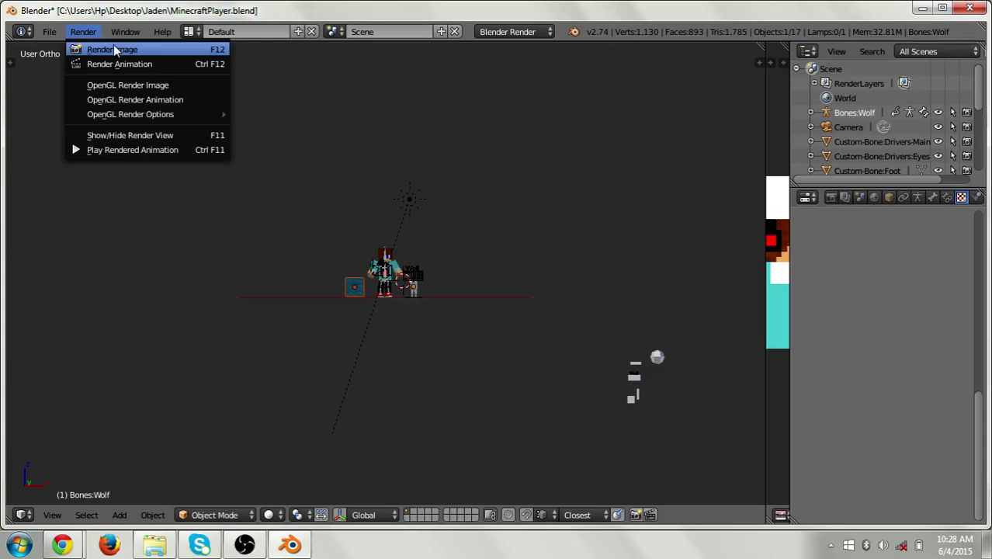
click(113, 49)
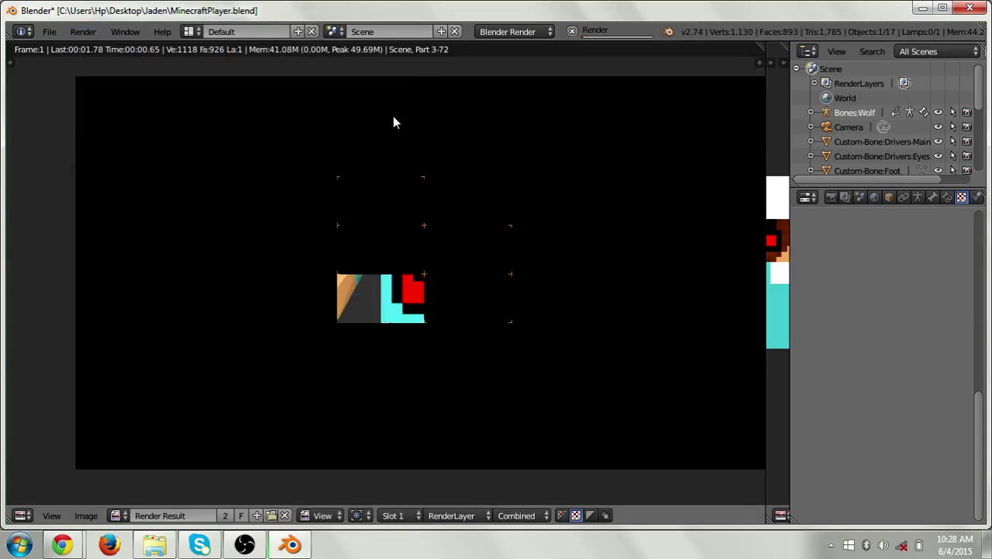
key(Escape)
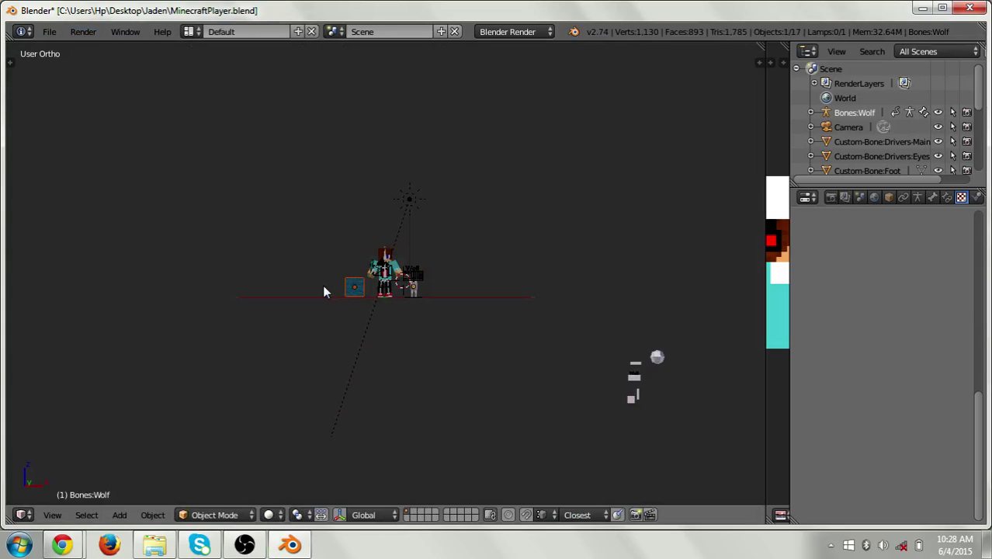
- In the render settings, expand the Shading options and set the alpha mode to Transparent
middle_drag(324, 291, 428, 312)
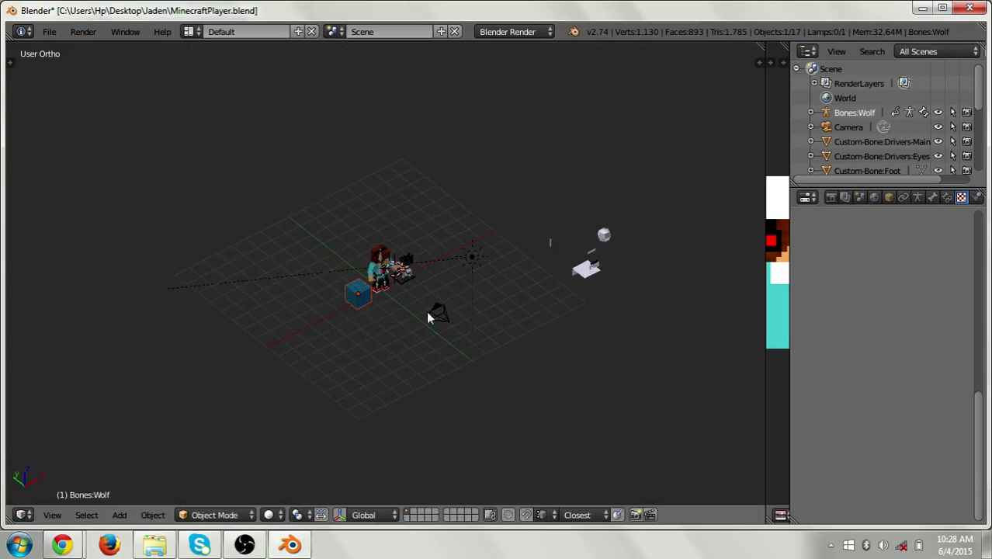
click(833, 197)
scroll(872, 257, down, 3)
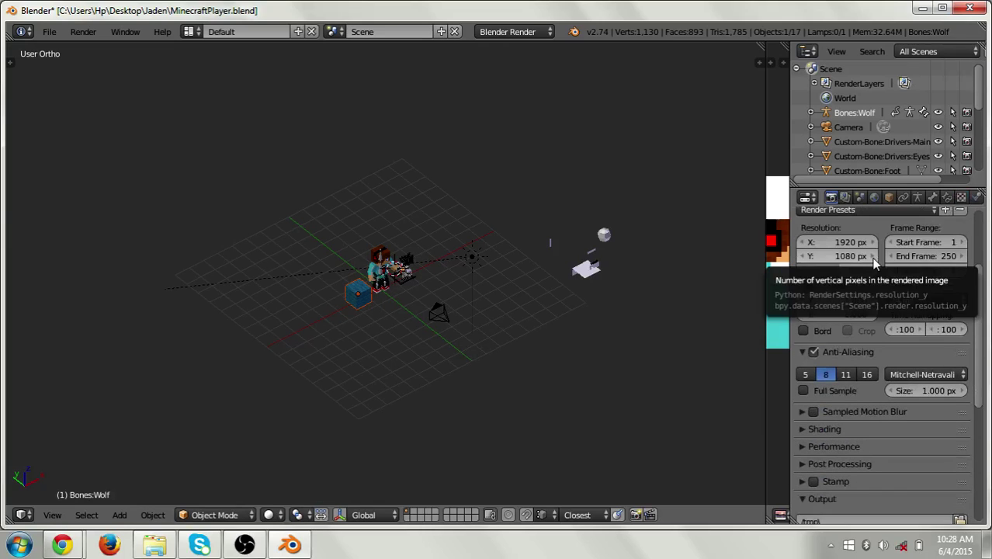
scroll(872, 257, down, 2)
click(807, 368)
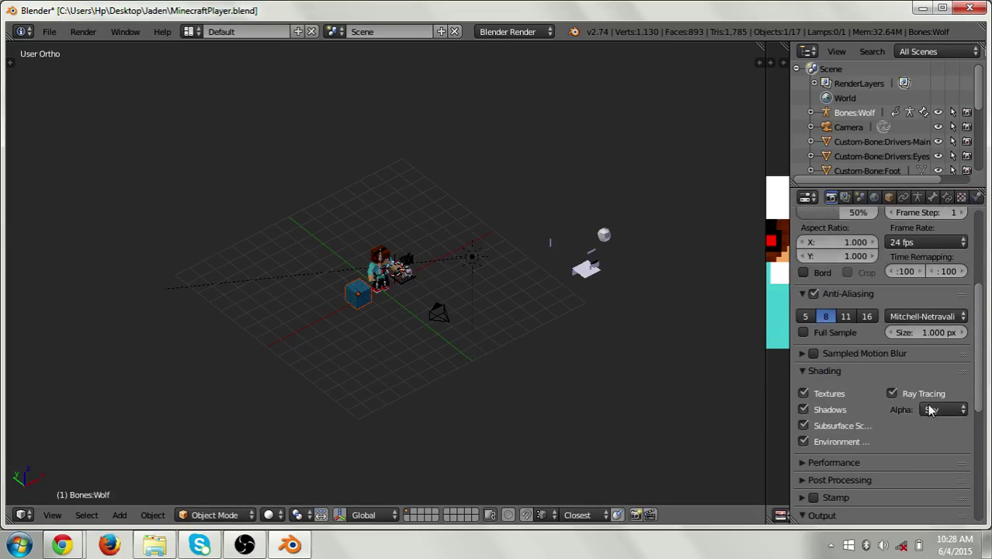
scroll(927, 404, down, 3)
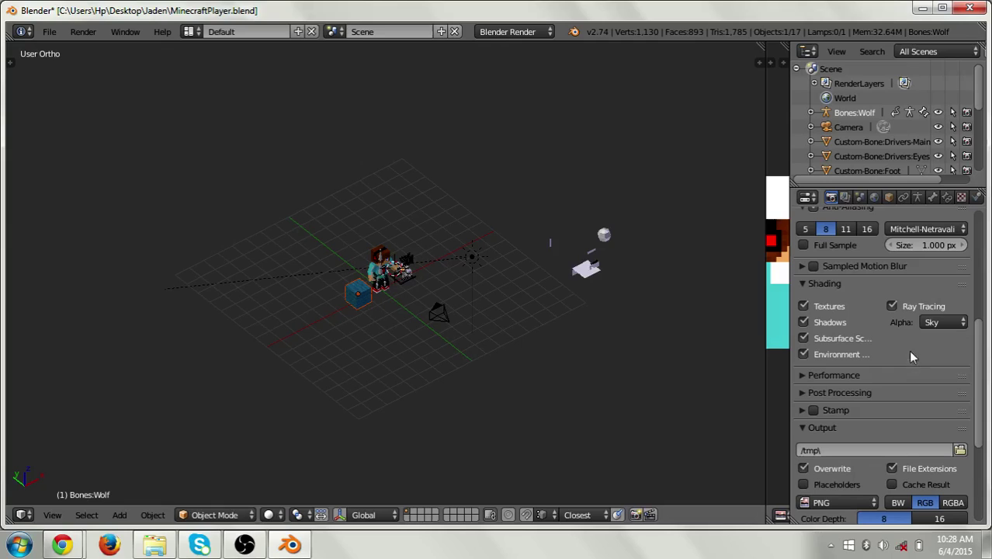
click(962, 322)
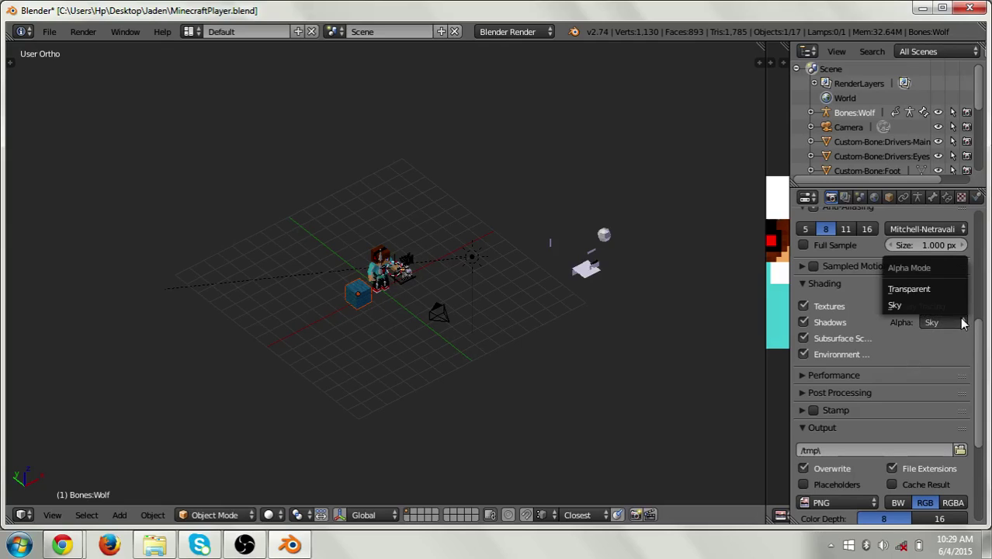
click(941, 286)
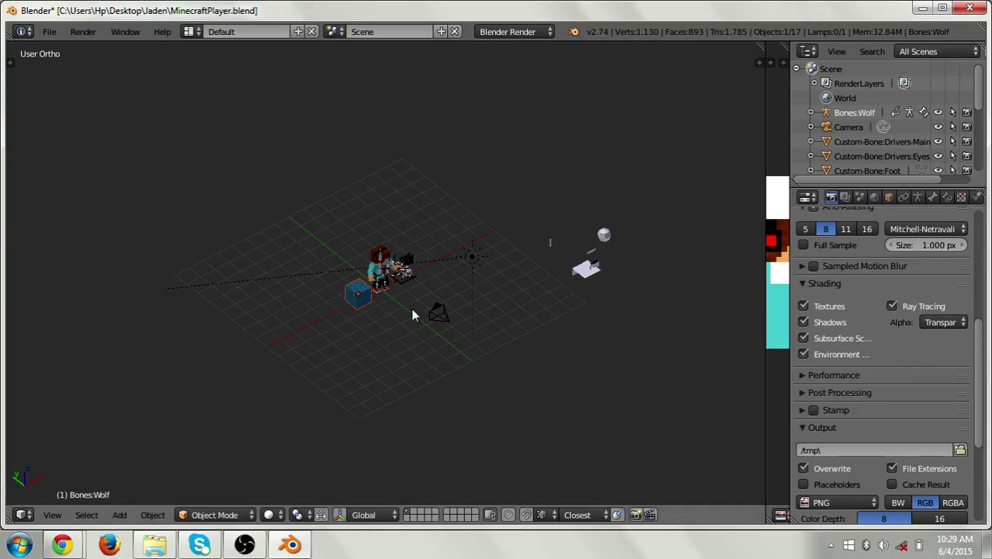
- Render the scene as a still image with the transparent alpha setting applied
scroll(420, 309, down, 2)
click(83, 32)
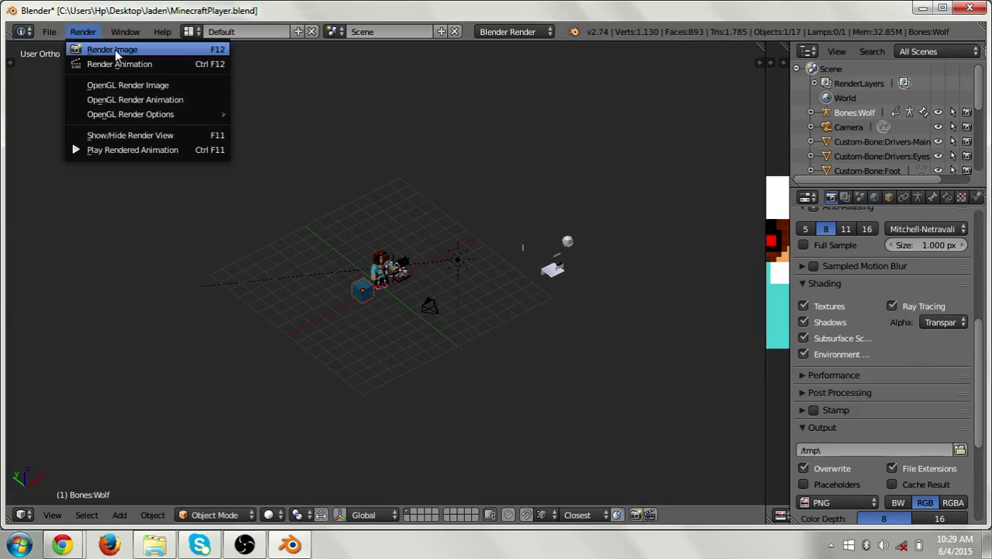
click(116, 49)
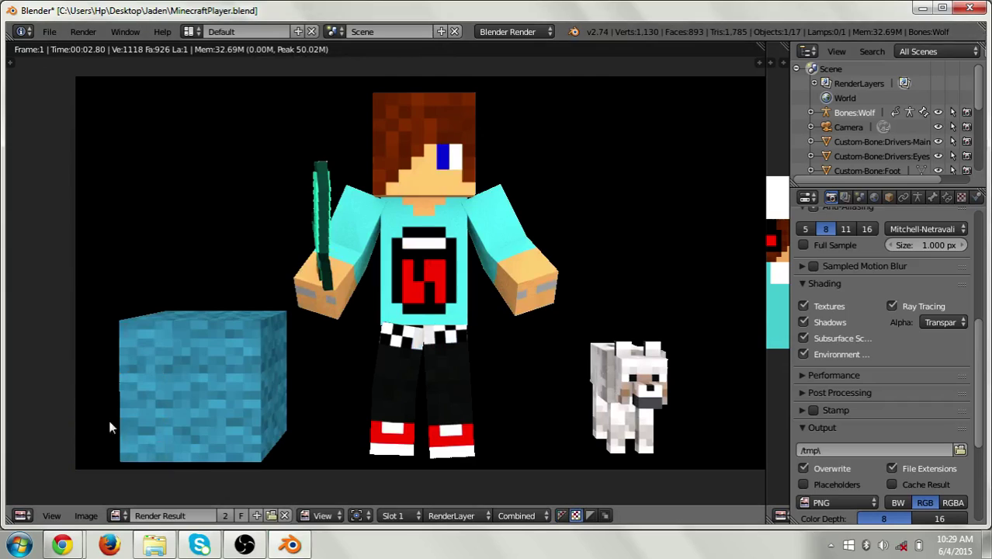
- Save the rendered image as a PNG named "Turorial Photo" in the current folder
click(85, 515)
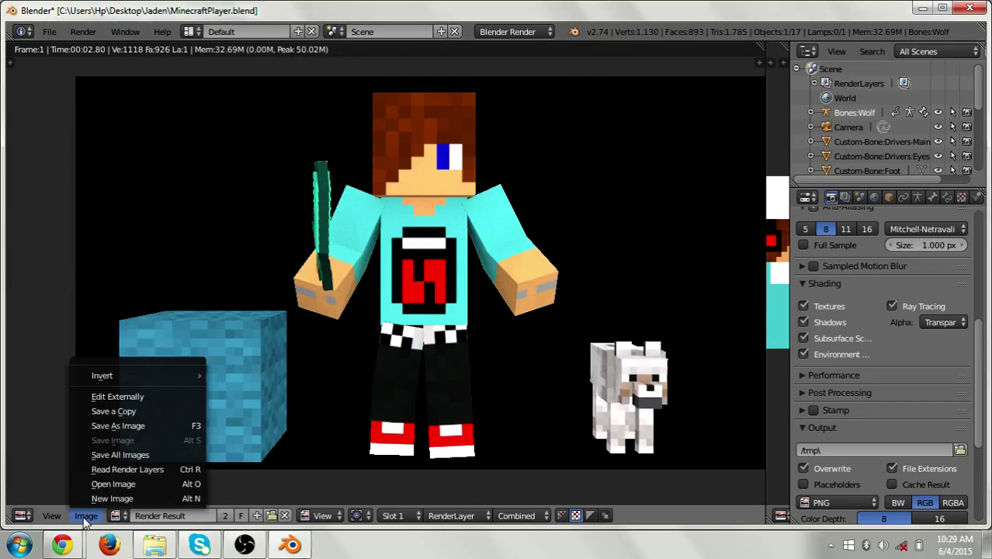
click(132, 424)
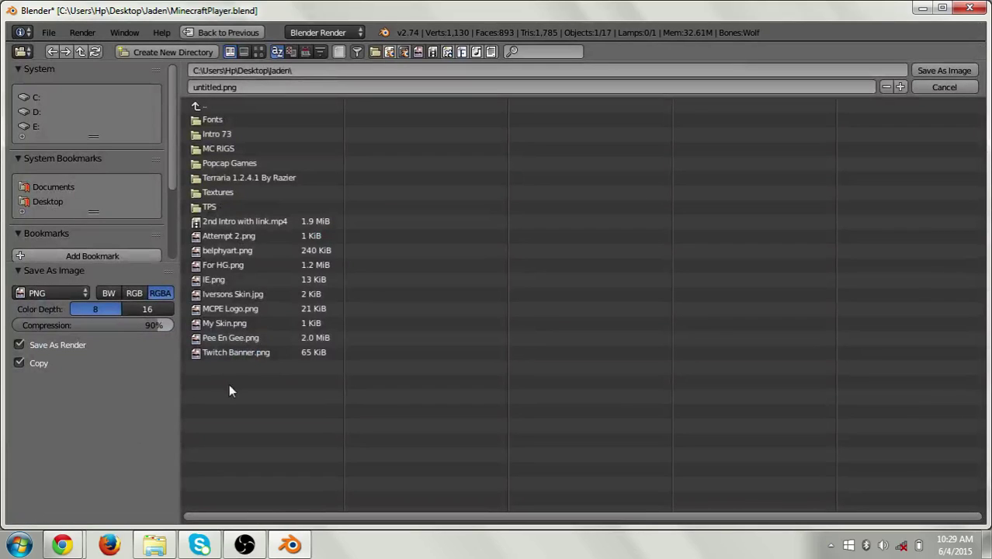
click(266, 88)
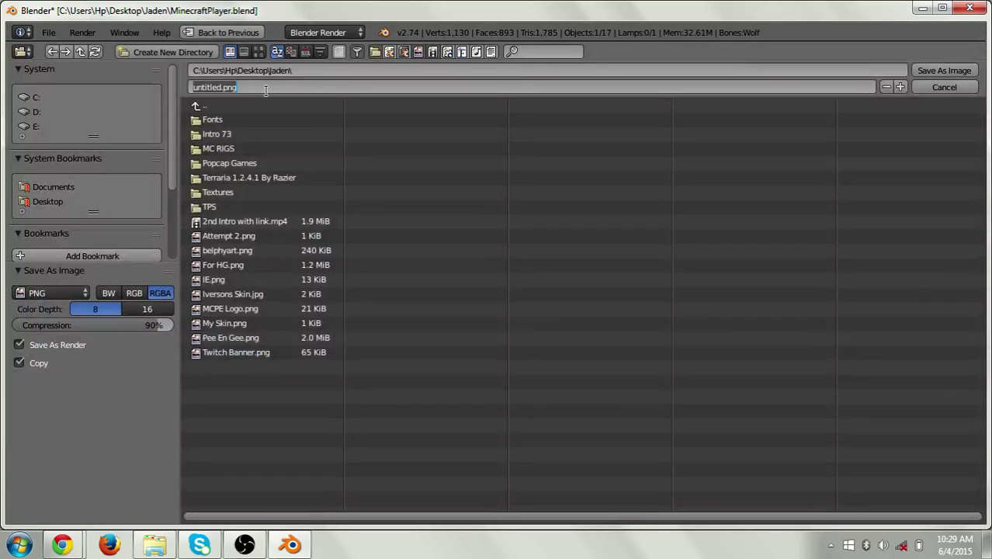
text(Turorial)
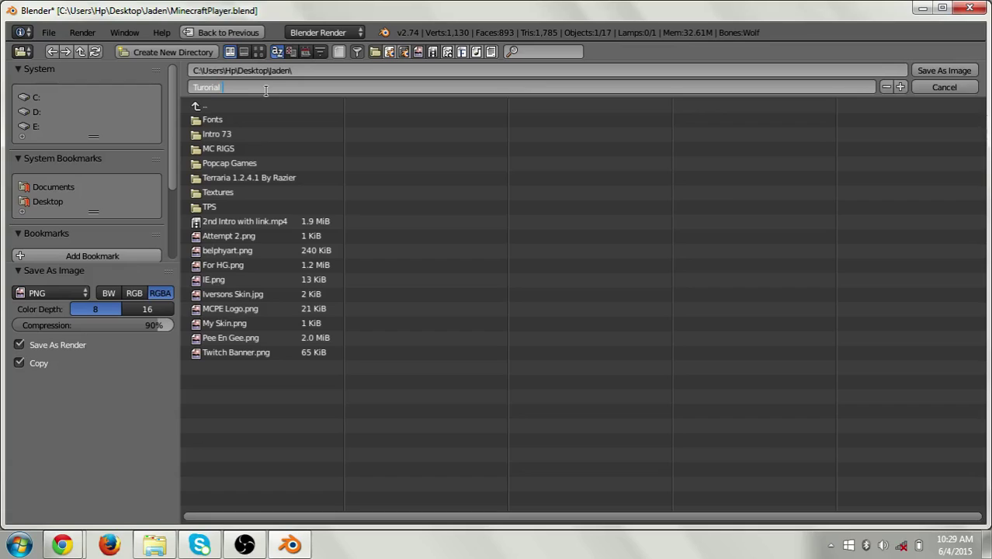
text( Photo)
key(Return)
key(Return)
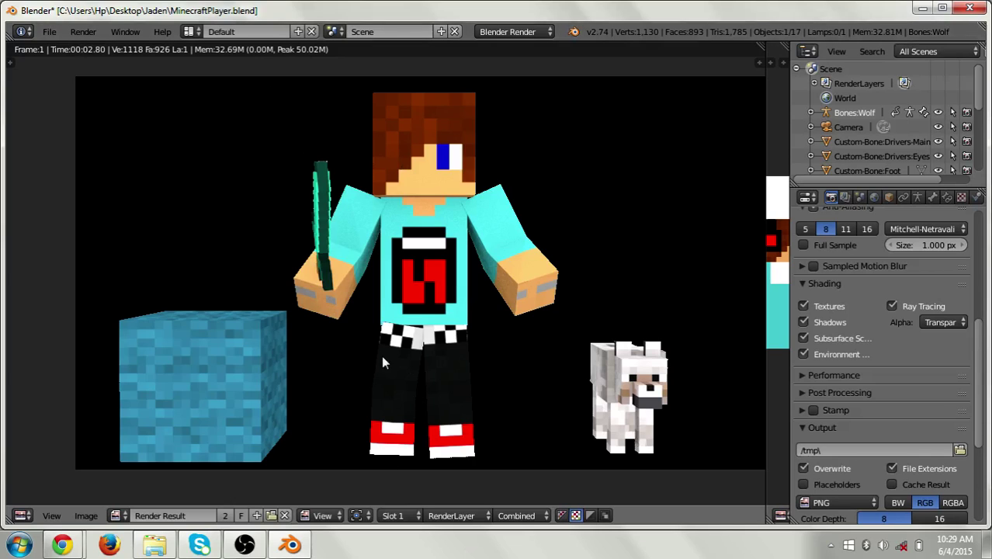
- Quit Blender without saving the changes, and open Turorial Photo.png in Windows Photo Viewer to inspect the saved render
click(970, 7)
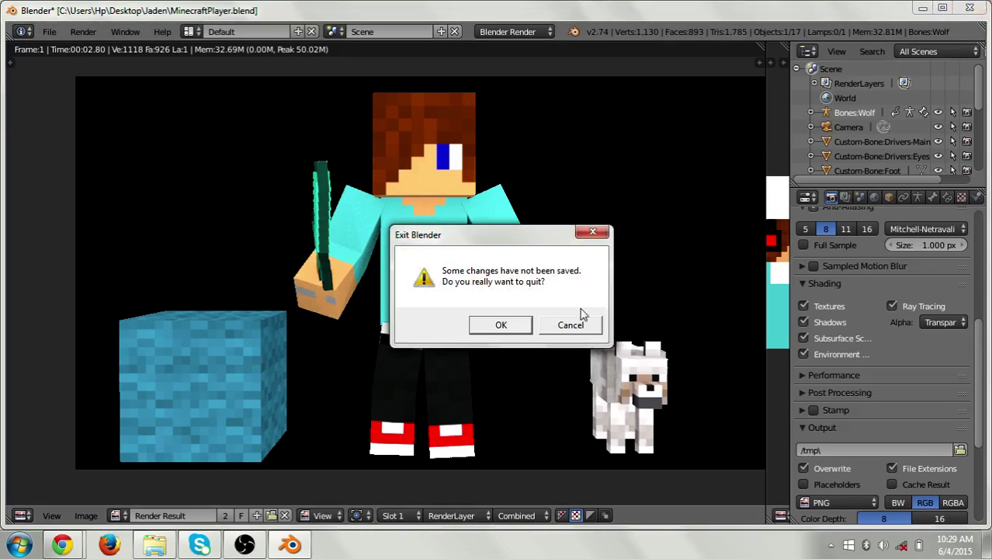
click(520, 327)
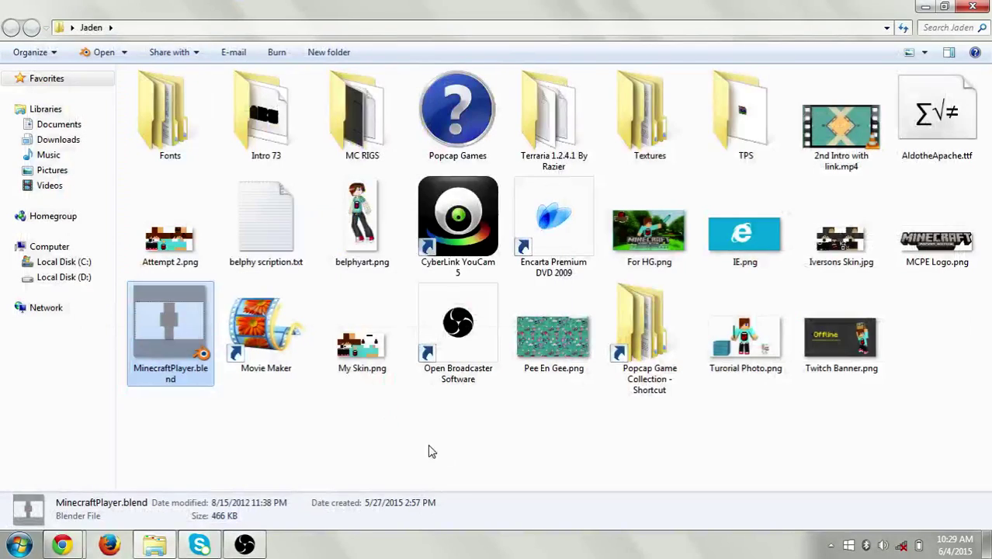
double_click(736, 368)
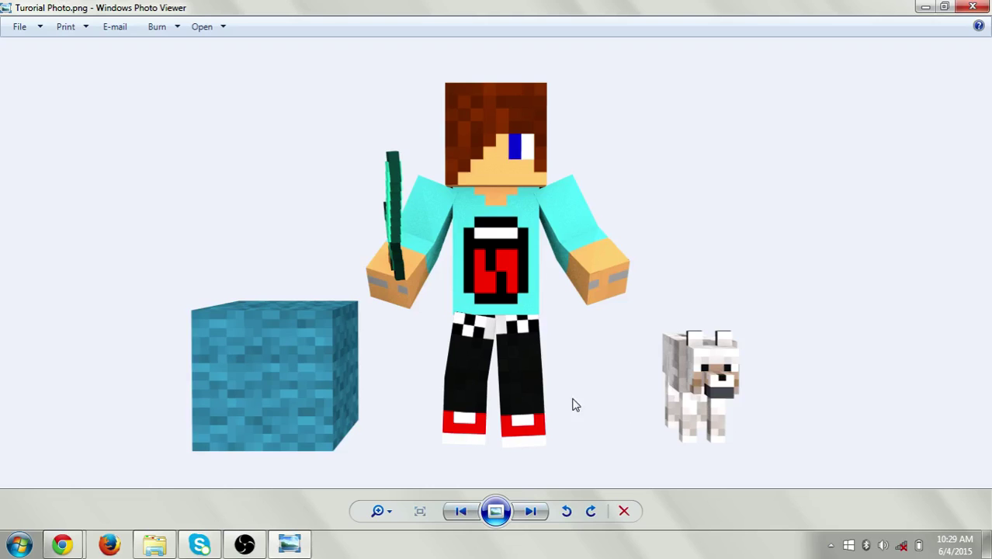
scroll(573, 431, up, 2)
scroll(576, 460, down, 2)
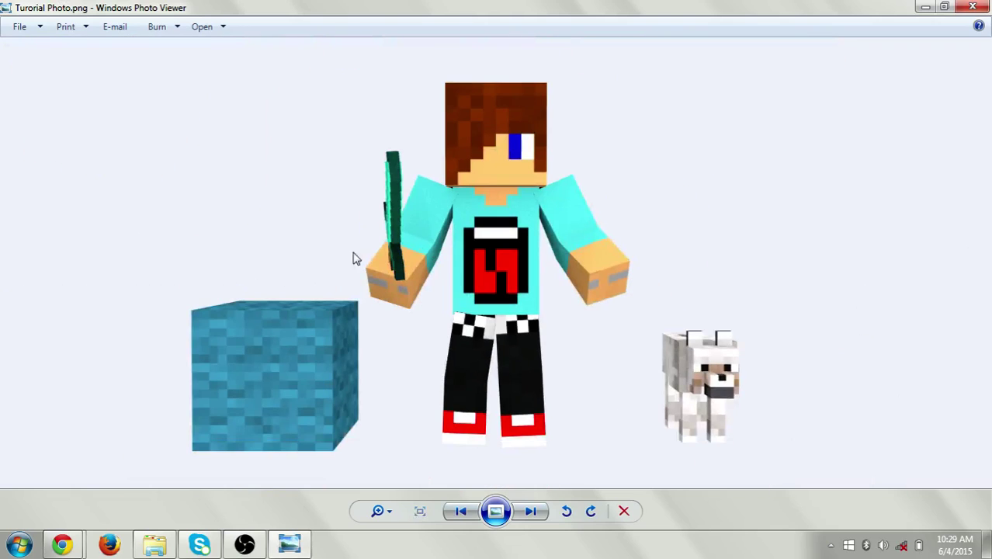